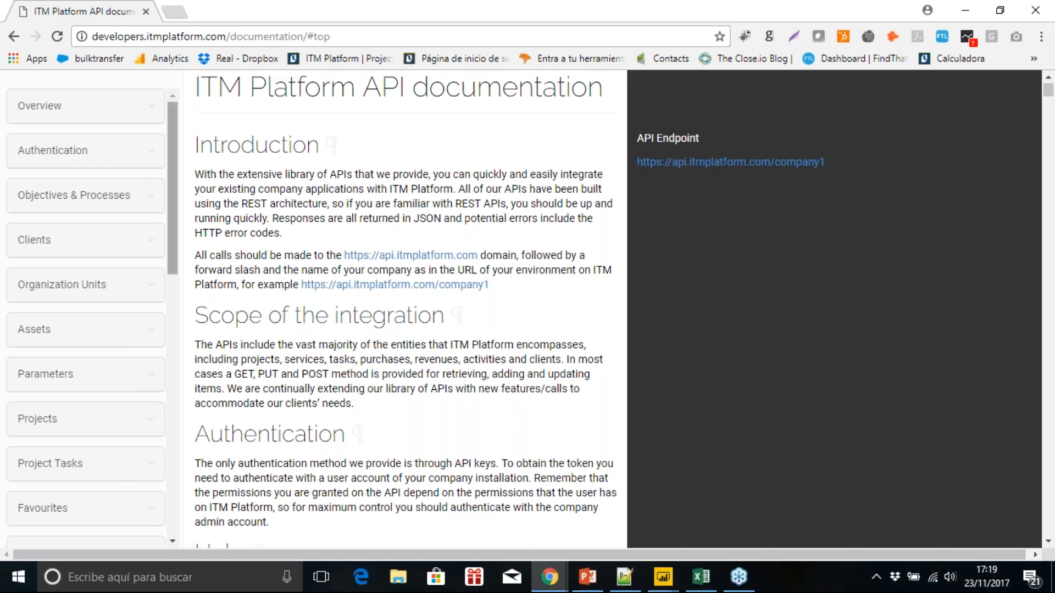
Step: Review the Projects and Authentication sections of the API documentation, examining the login request URL and its e-mail parameter
left_click(70, 418)
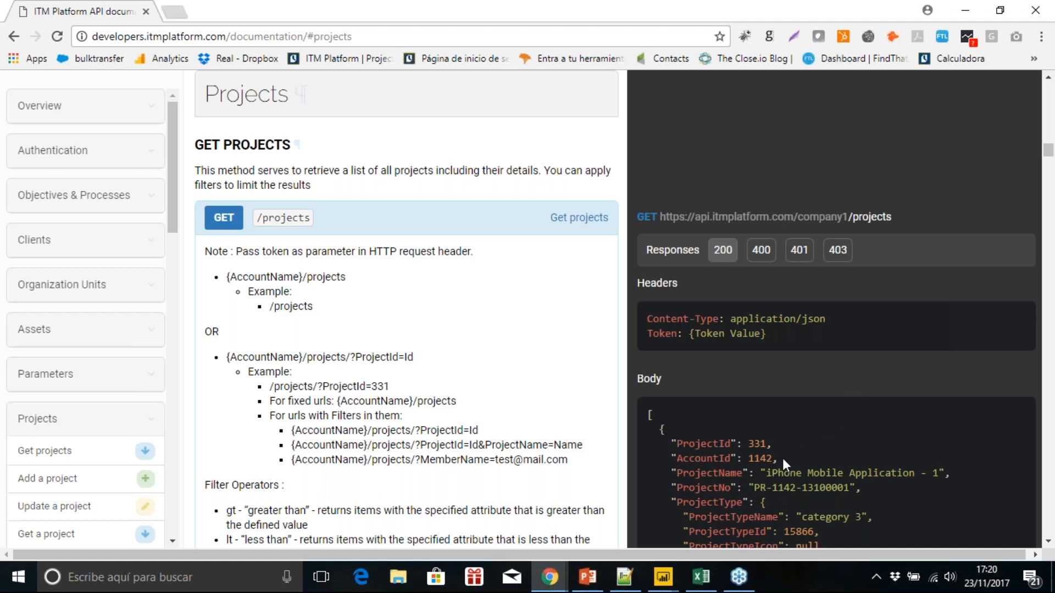
left_click(94, 159)
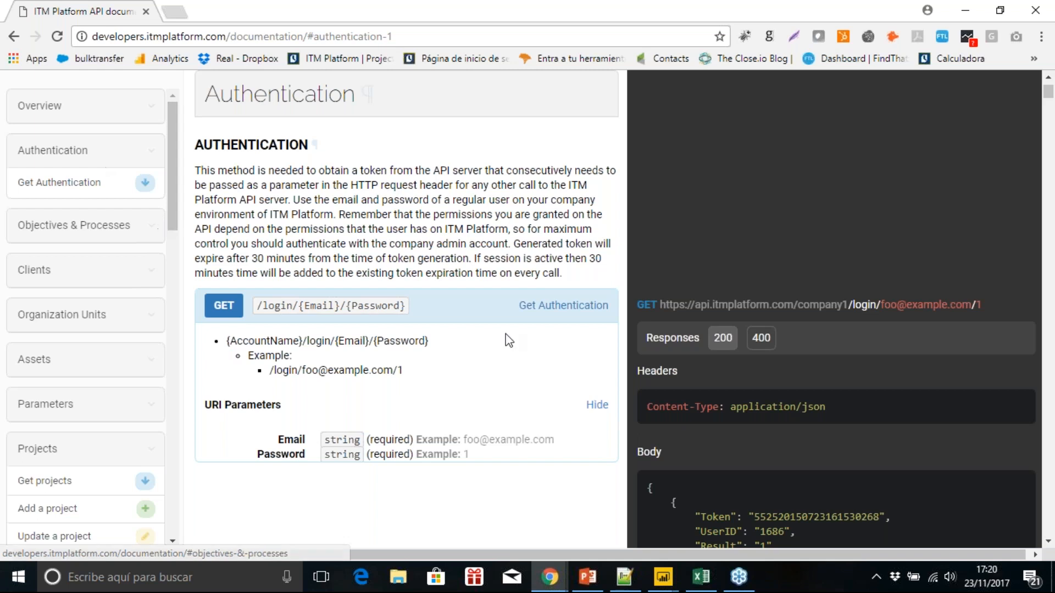
left_click_drag(660, 303, 983, 304)
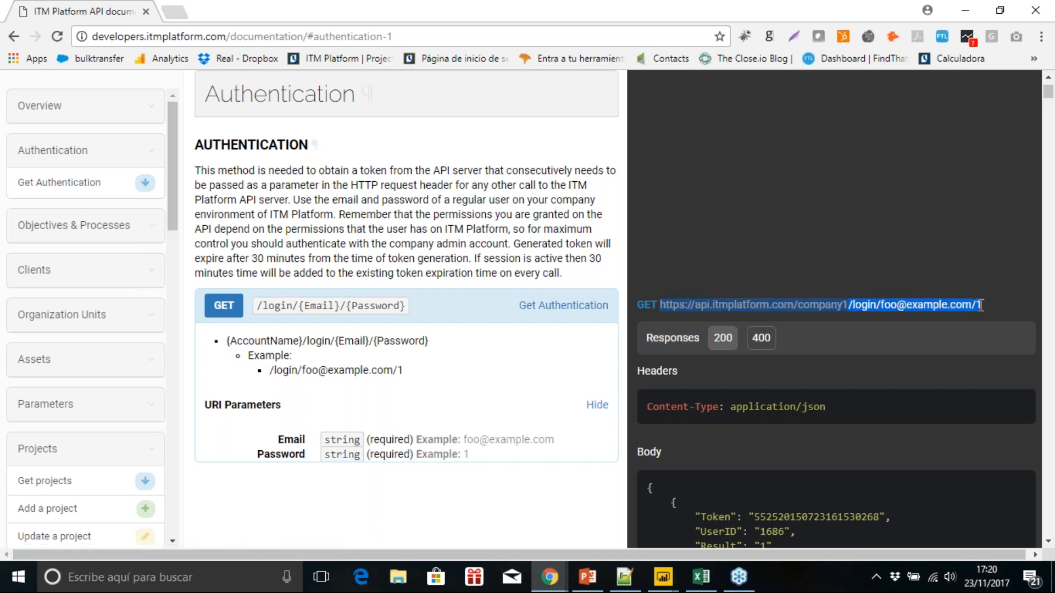
left_click(830, 311)
left_click_drag(885, 312, 914, 304)
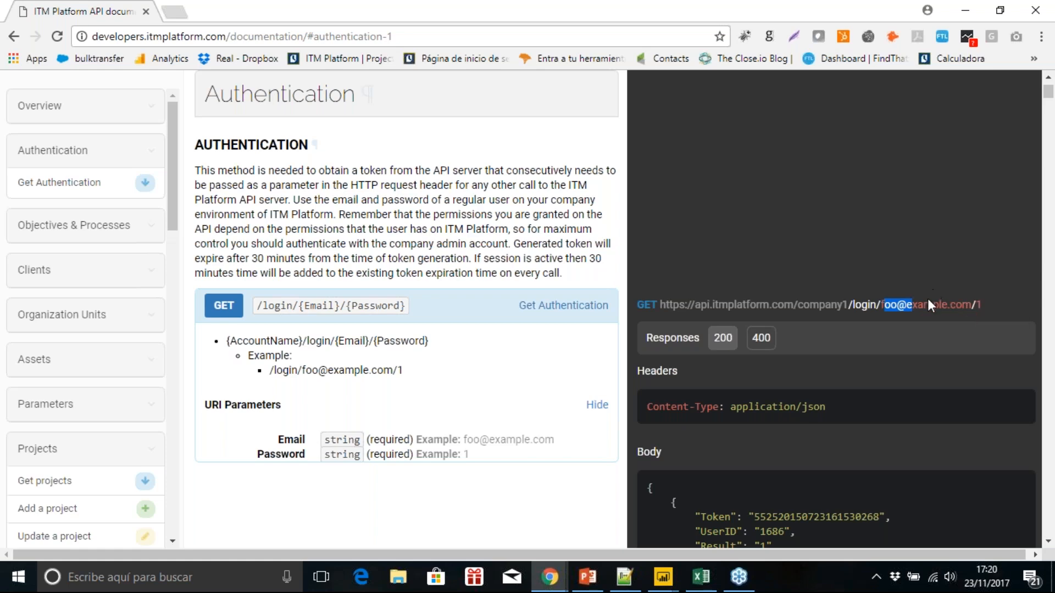
Step: Switch to Excel and start a data import from the web into the blank workbook
left_click(709, 577)
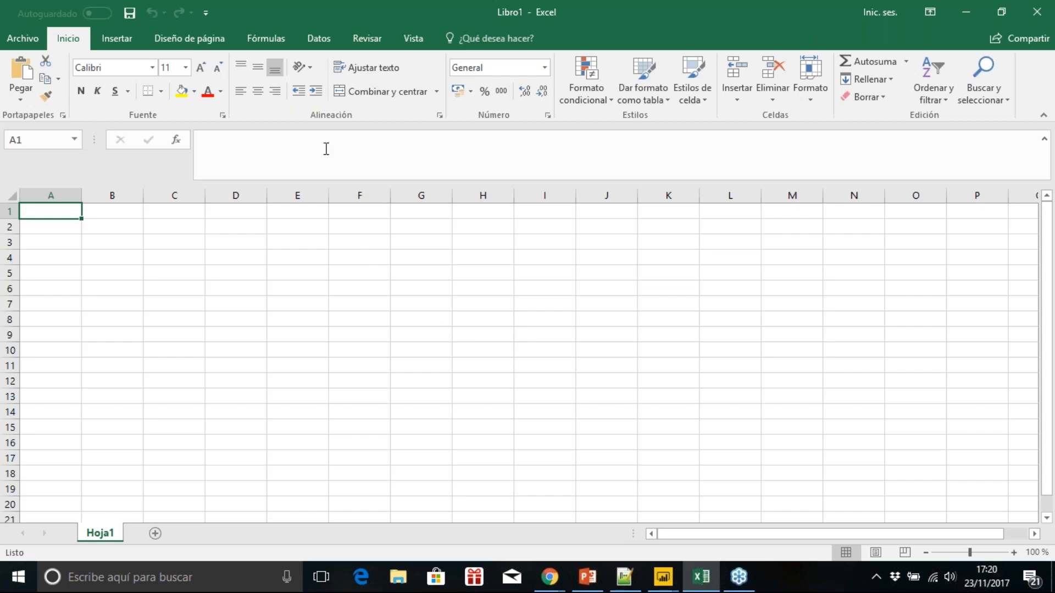
left_click(318, 38)
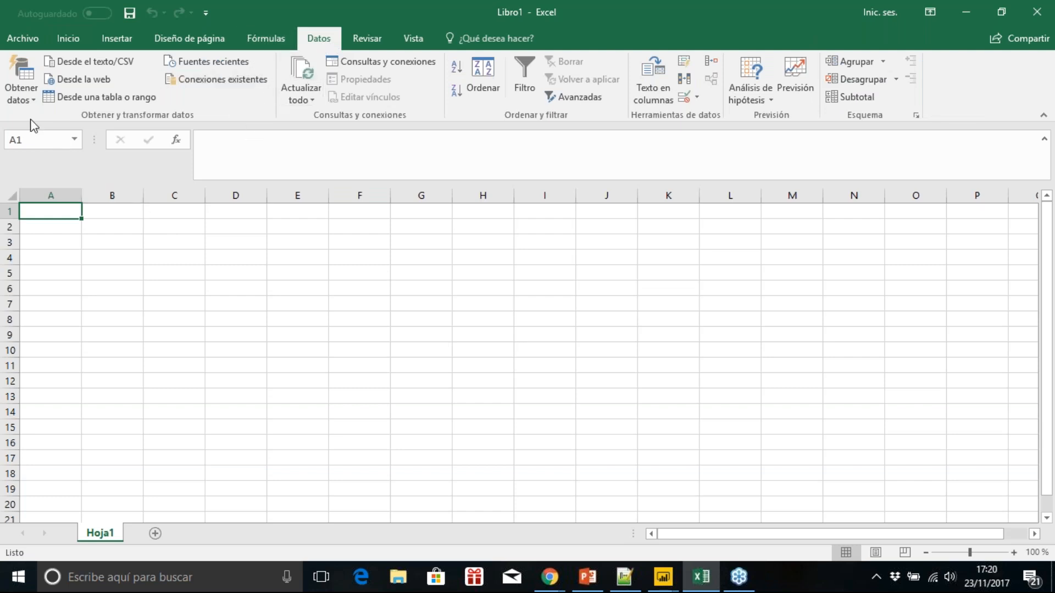
left_click(10, 103)
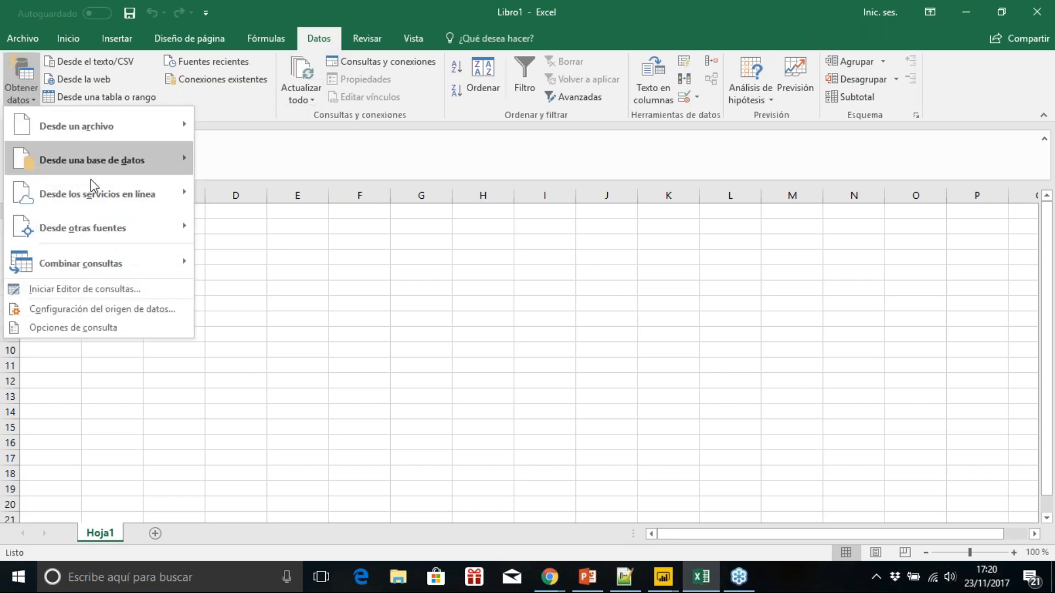
mouse_move(110, 225)
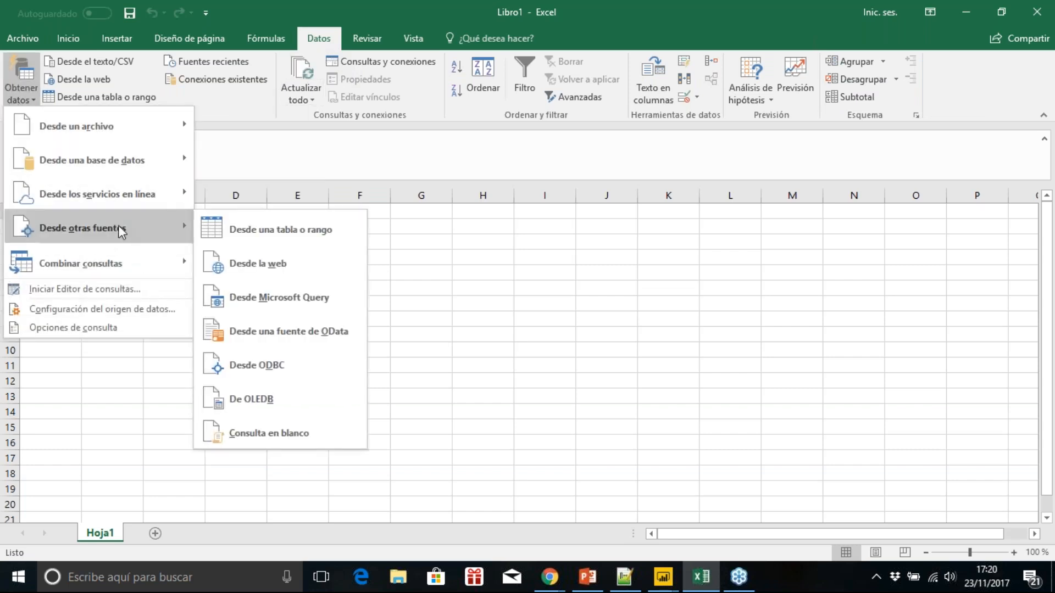
left_click(277, 269)
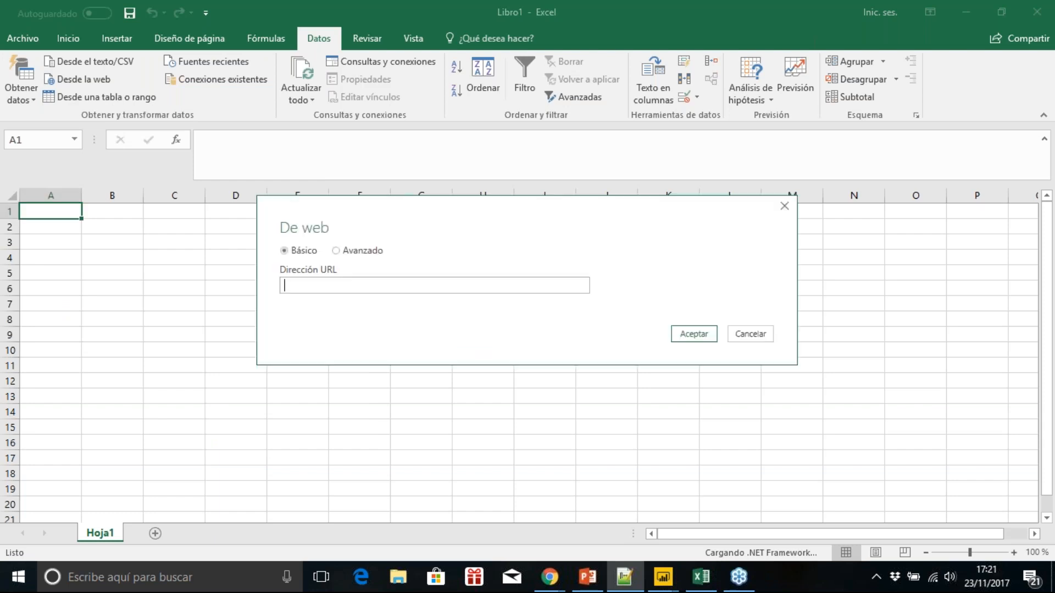
Step: Set the source address to the demo-api.itmplatform.com/booksy360 login URL containing the account e-mail and password, and load the response
left_click(394, 286)
key("ctrl+v")
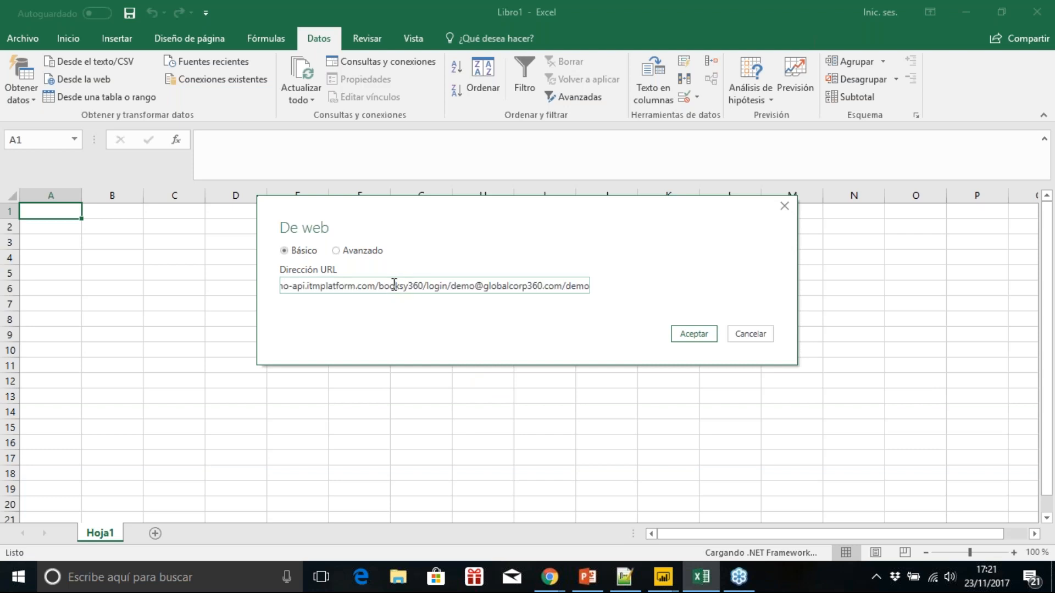
left_click_drag(394, 287, 413, 281)
double_click(462, 285)
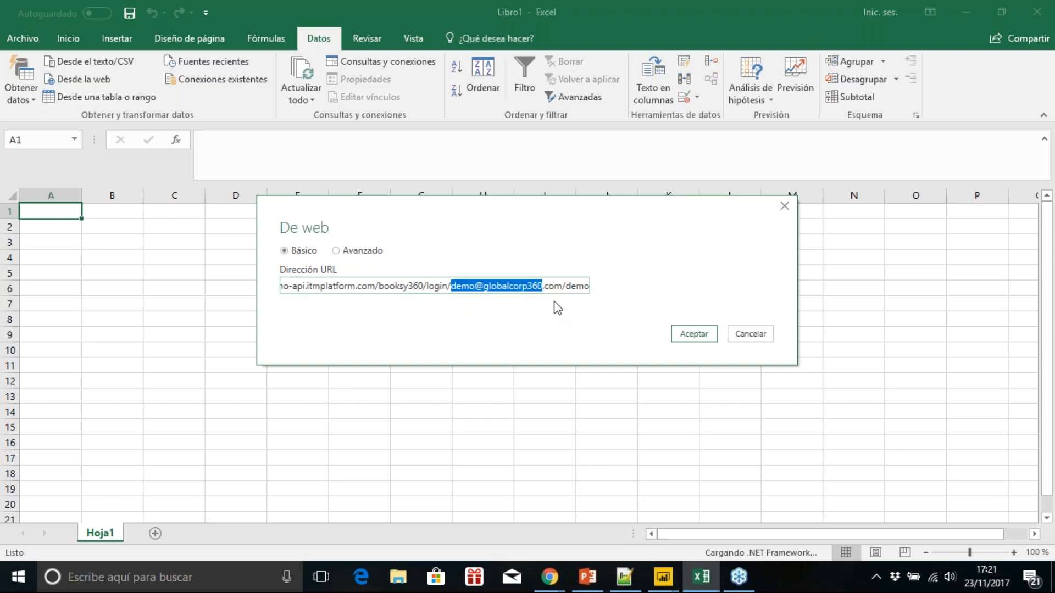
left_click(585, 286)
left_click(700, 336)
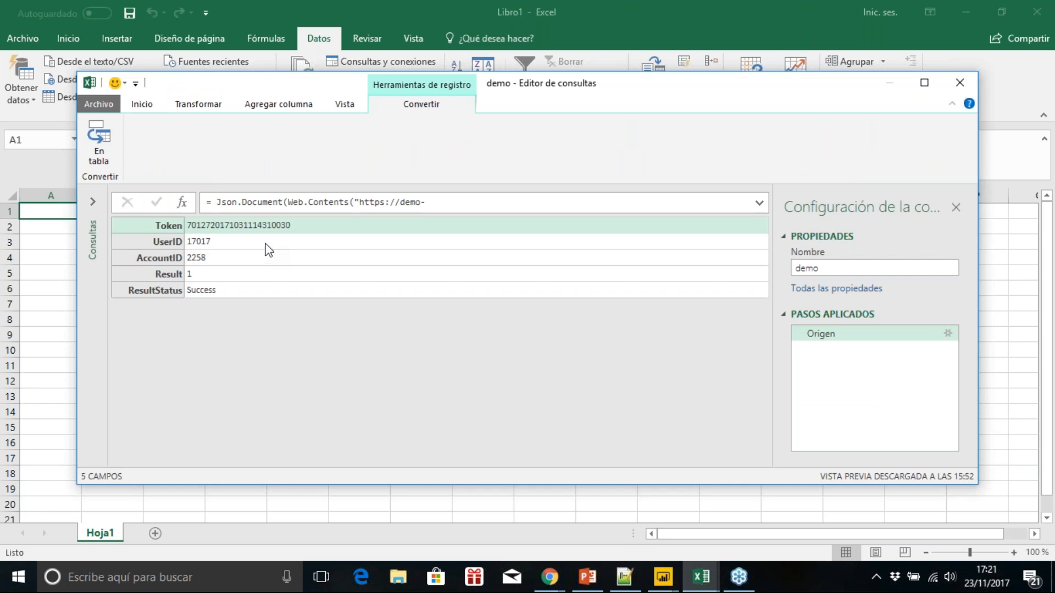
Step: Rewrite the query code so myToken requests the login URL with account e-mail and password, and Origen requests booksy360/projects with header token=myToken[Token]
left_click(150, 110)
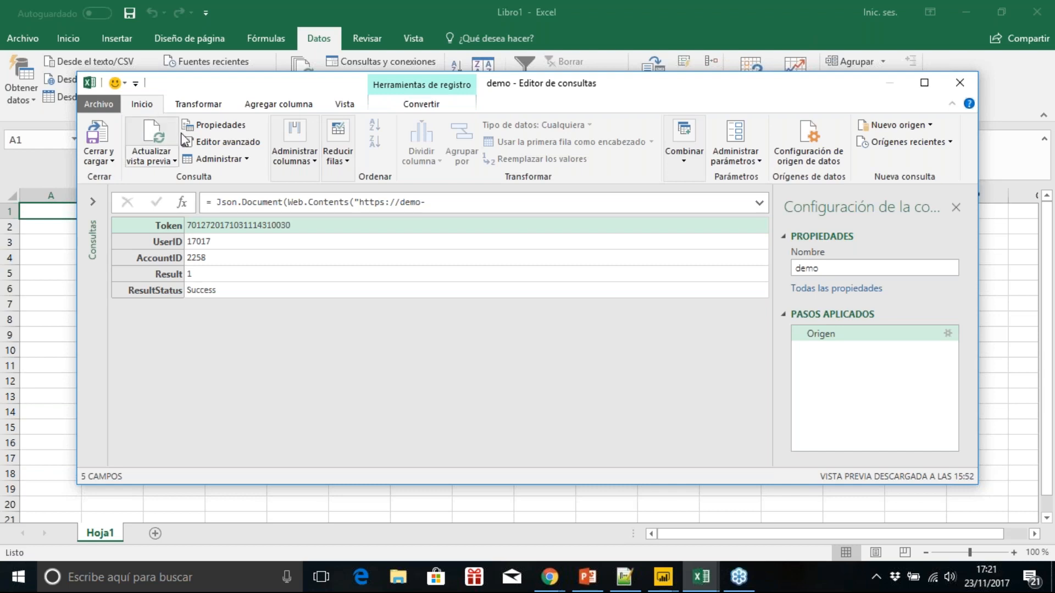
left_click(210, 143)
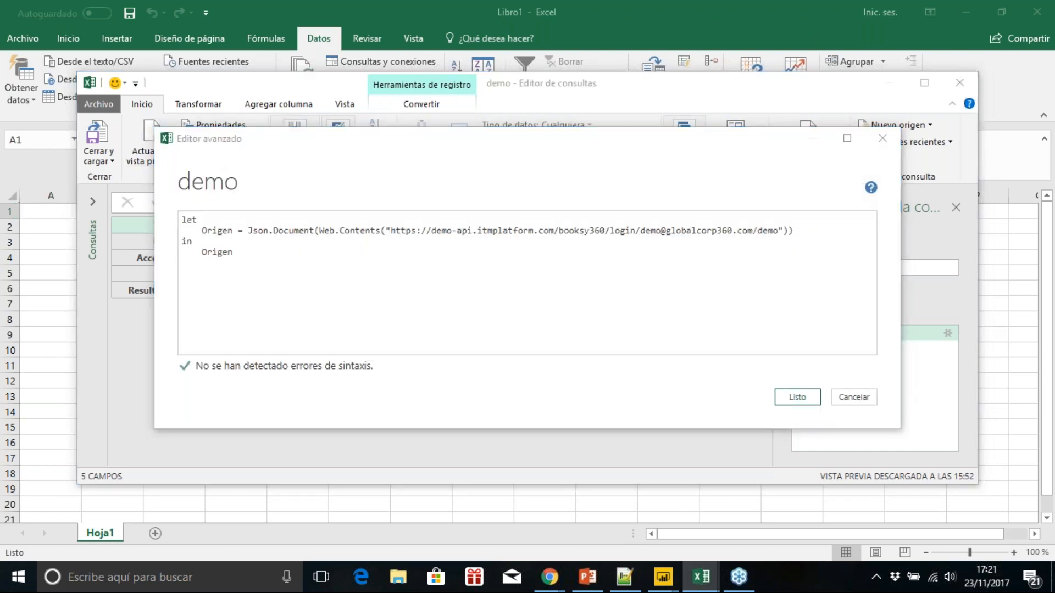
key("alt+Tab")
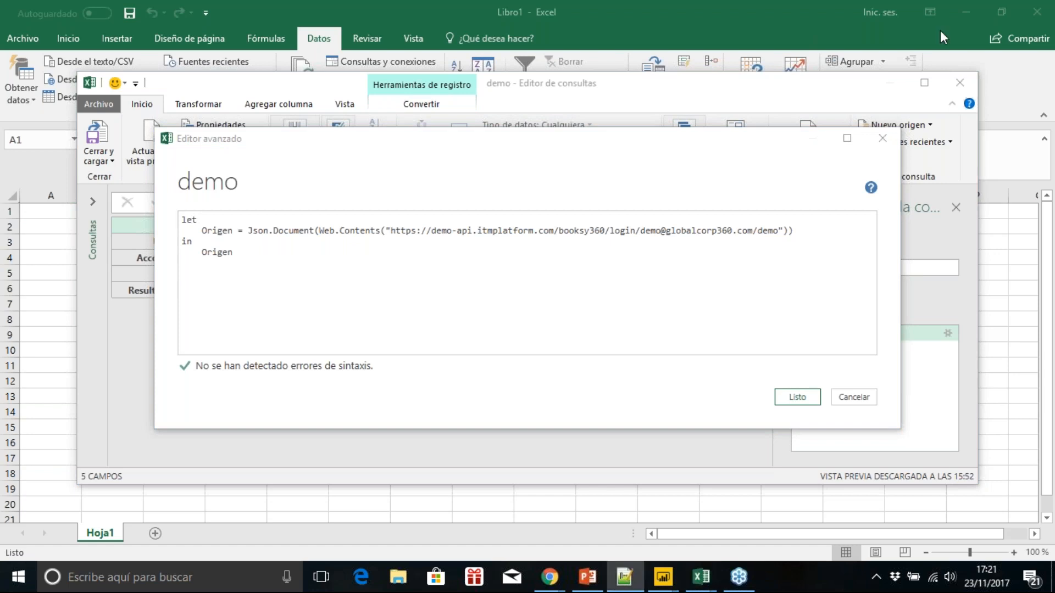
left_click(795, 230)
left_click_drag(795, 229, 217, 236)
key("ctrl+v")
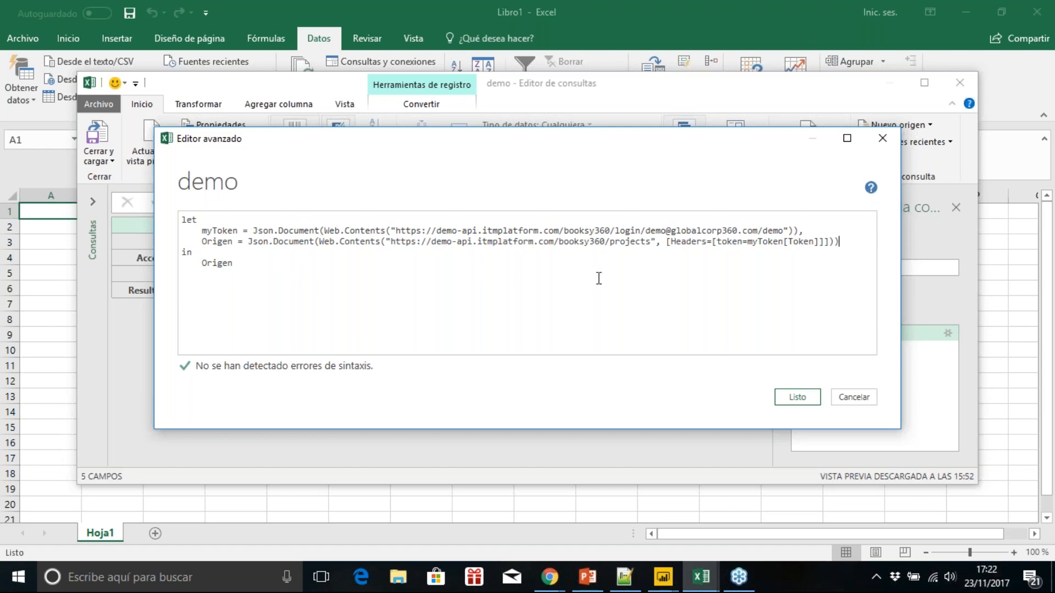
left_click(788, 400)
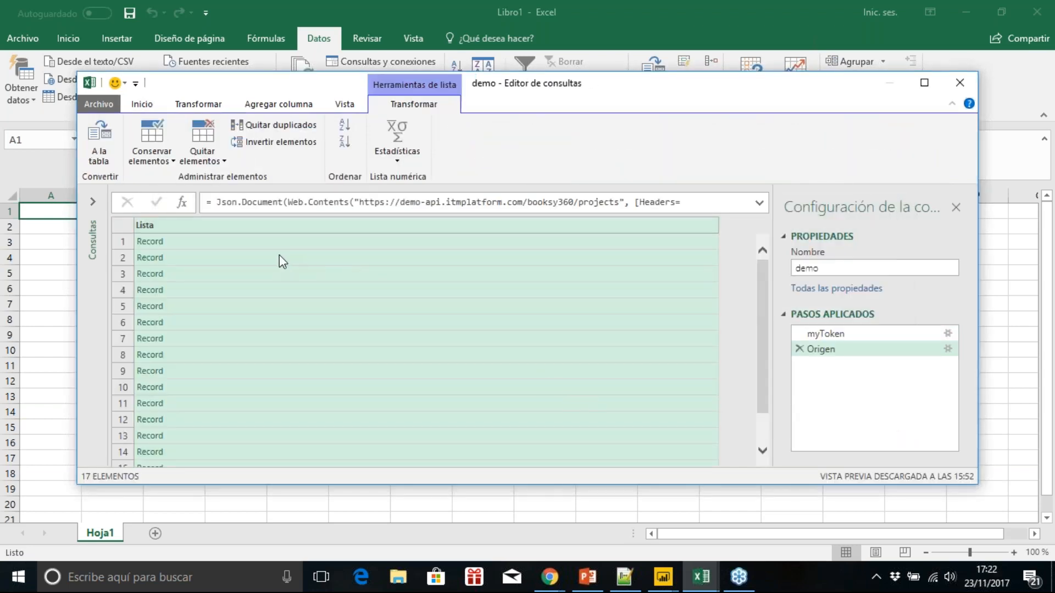
Step: Convert the record list to a table without a delimiter and expand Column1 into only ProjectName and ProjectProgressComplete, without the original name prefix
left_click(105, 153)
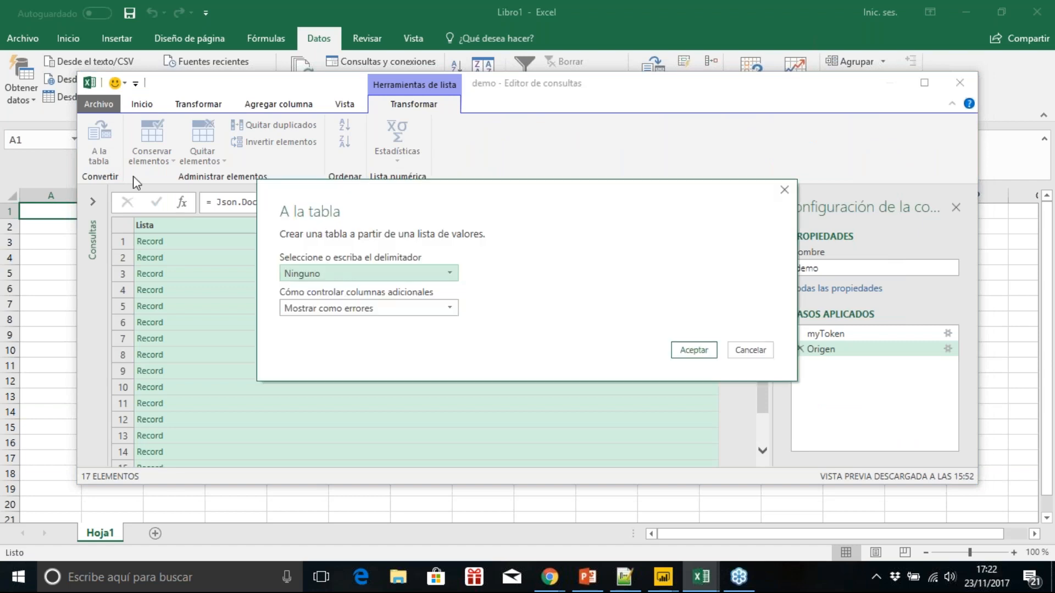
left_click(693, 351)
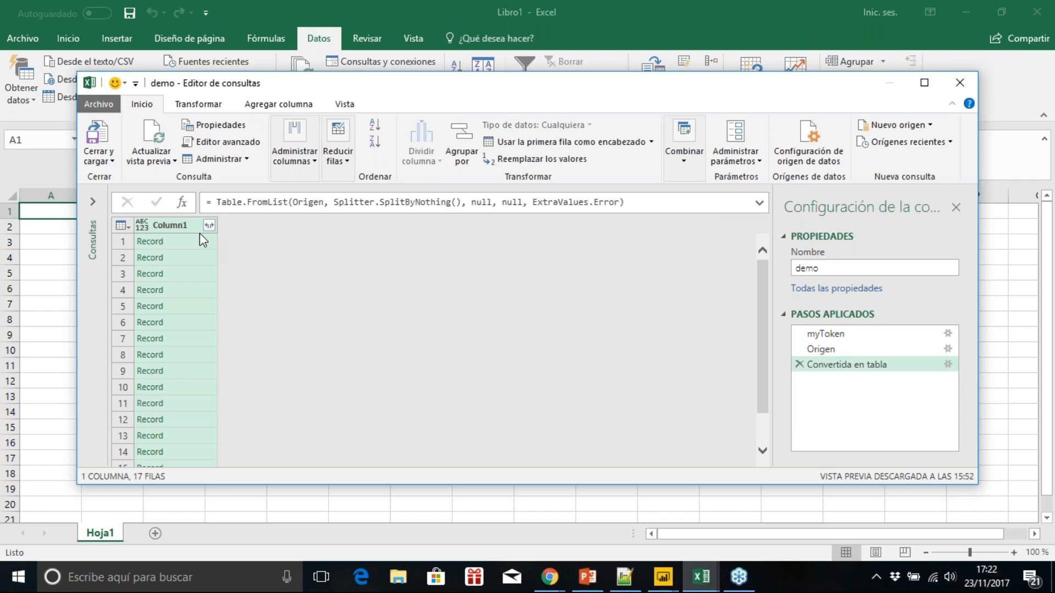
left_click(209, 225)
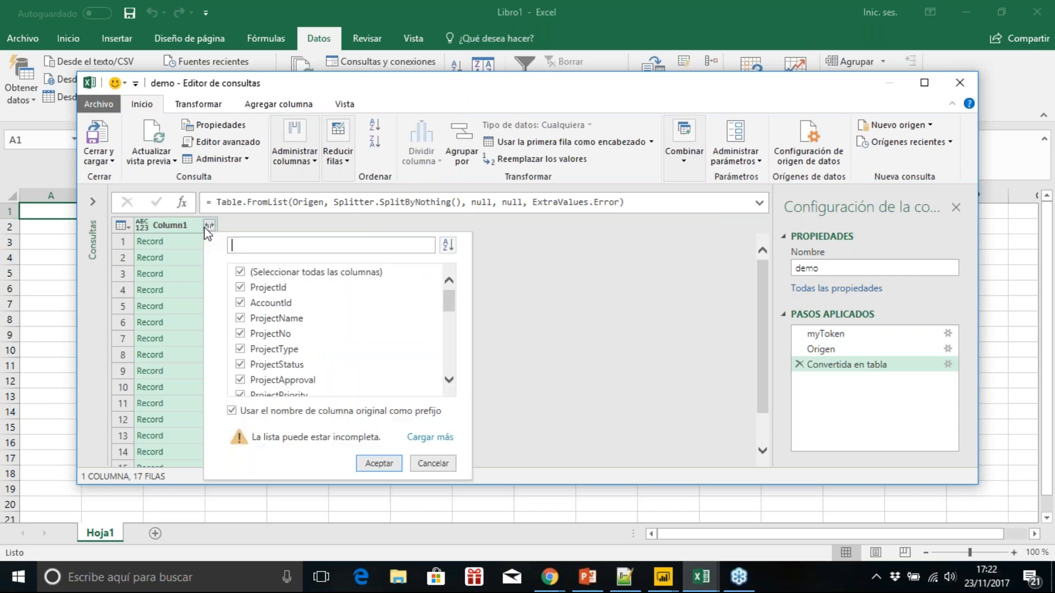
left_click(232, 411)
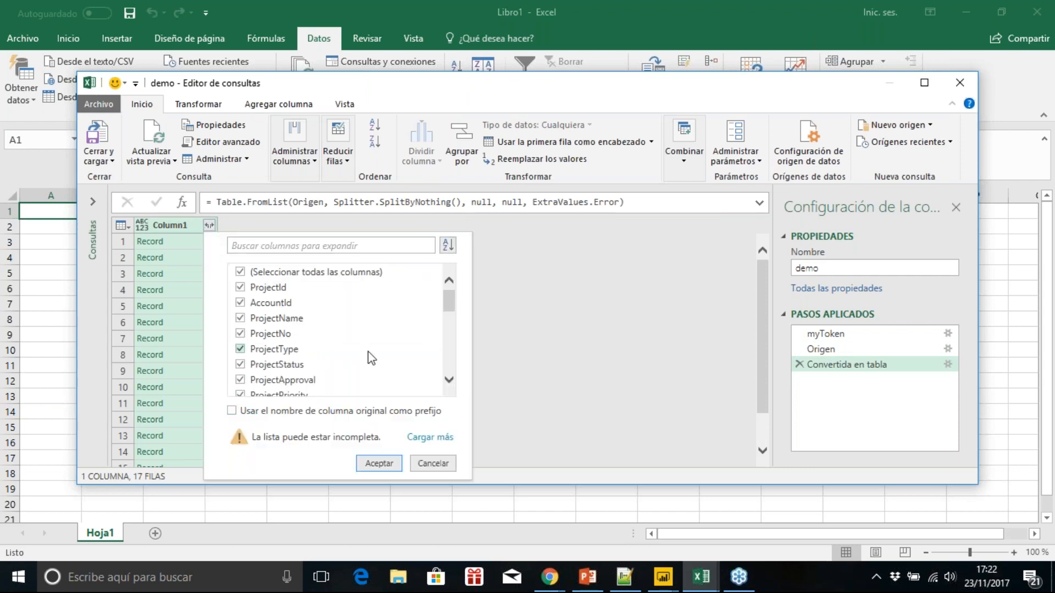
left_click(340, 277)
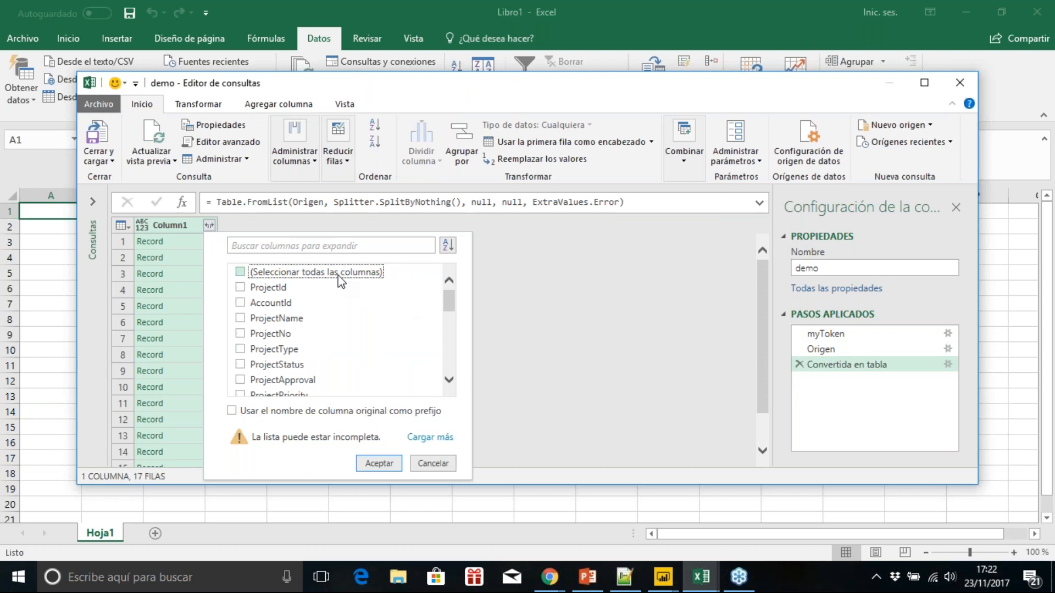
left_click(278, 319)
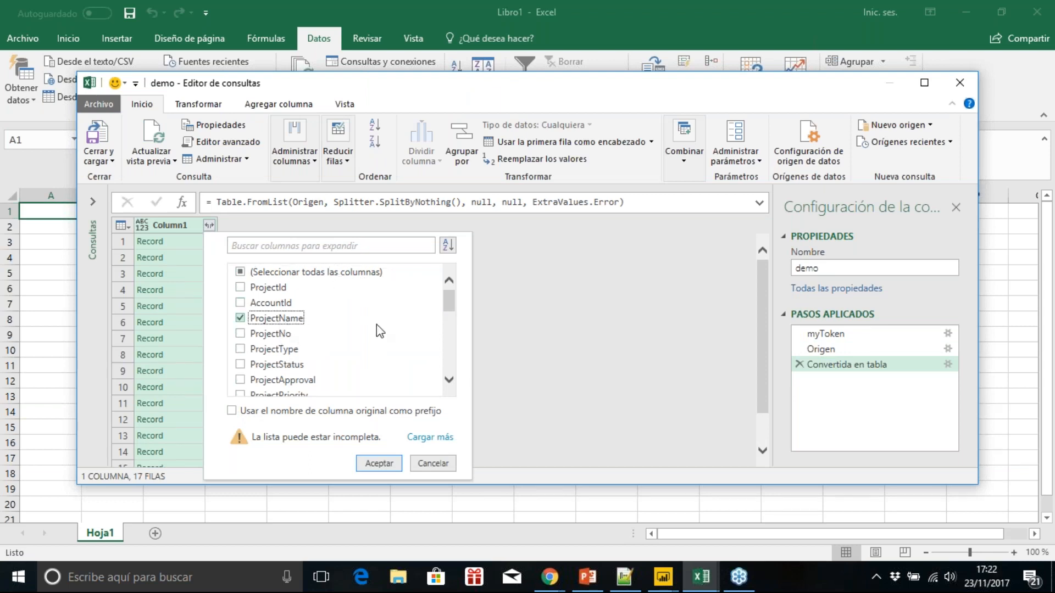
left_click_drag(450, 293, 445, 309)
left_click(243, 392)
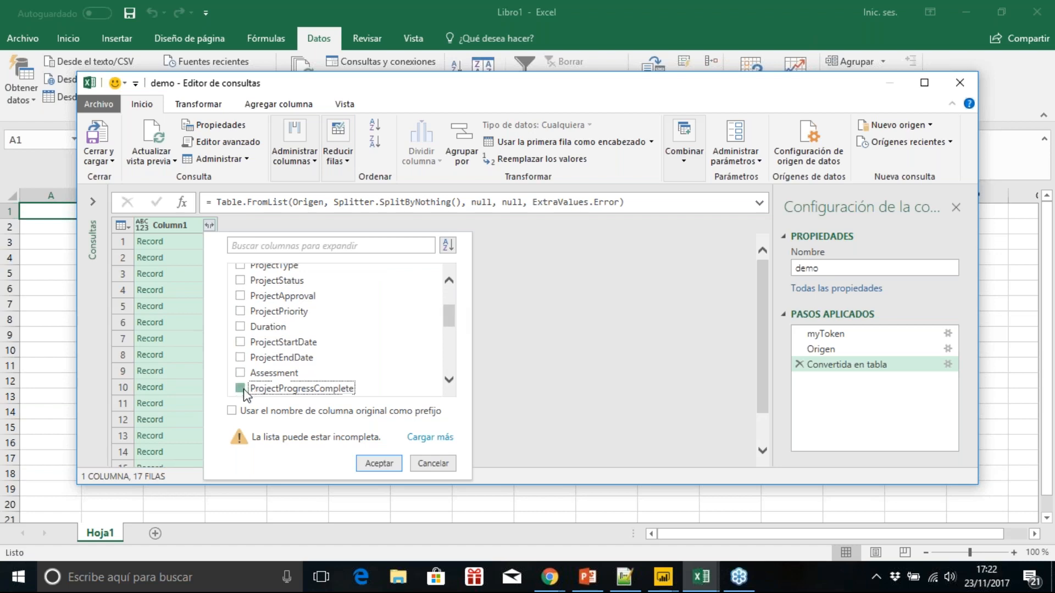
left_click(380, 467)
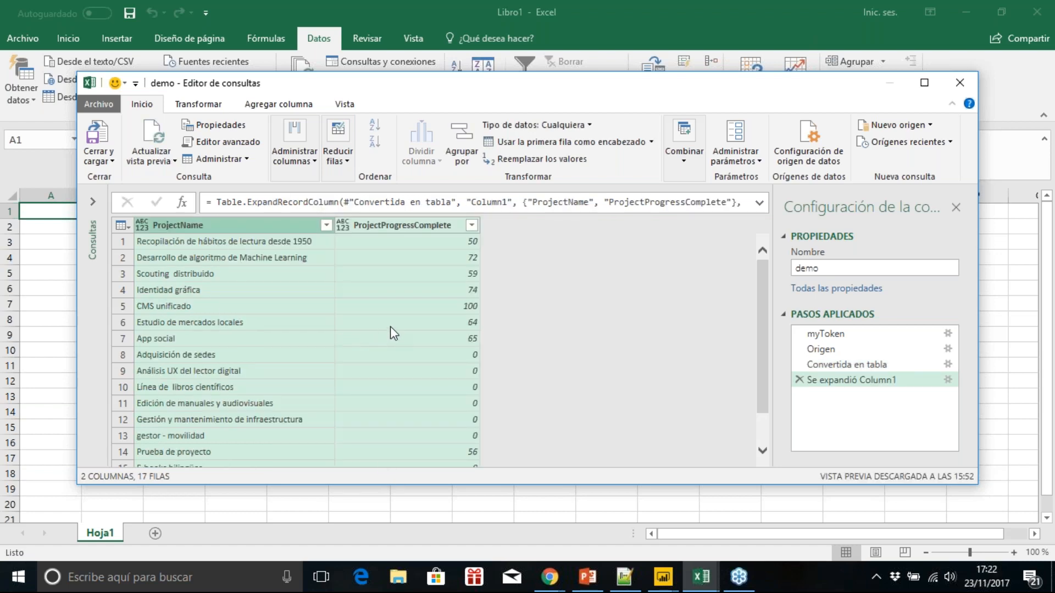
Step: Rename the query as Poyectos and load it into the workbook, closing the query editor and the queries list
left_click(863, 268)
double_click(864, 268)
type("Poyectos")
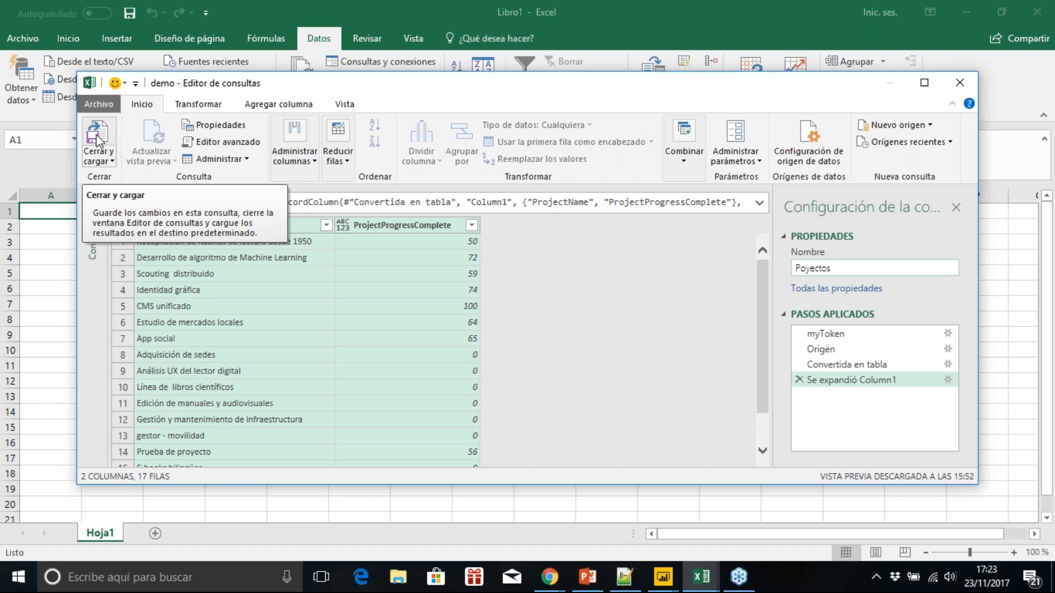
left_click(98, 140)
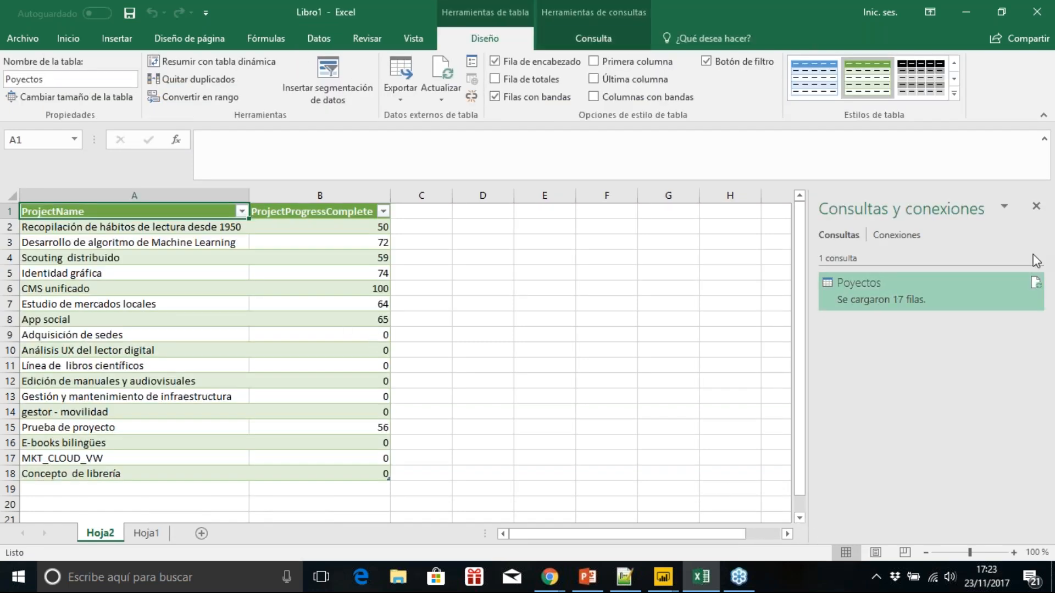
left_click(1036, 206)
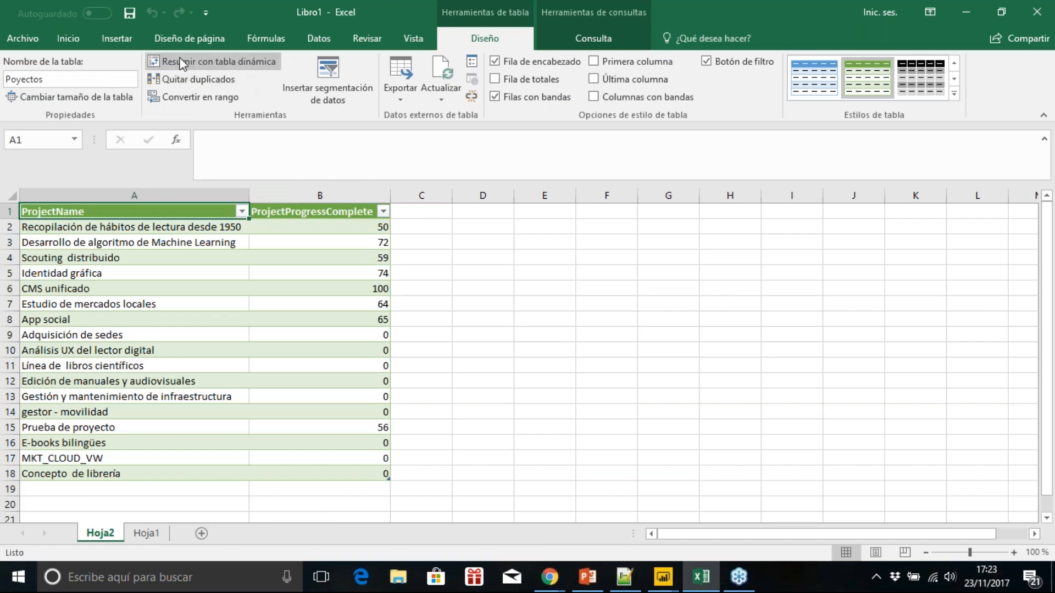
Step: Insert the recommended clustered bar chart of project progress and place it beside the table
left_click(125, 41)
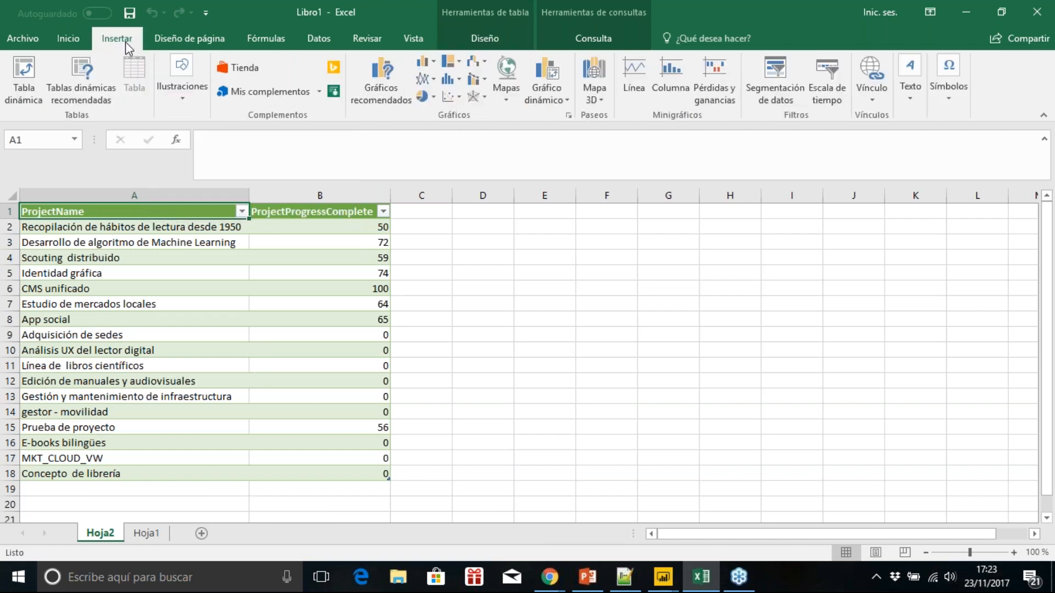
left_click(372, 86)
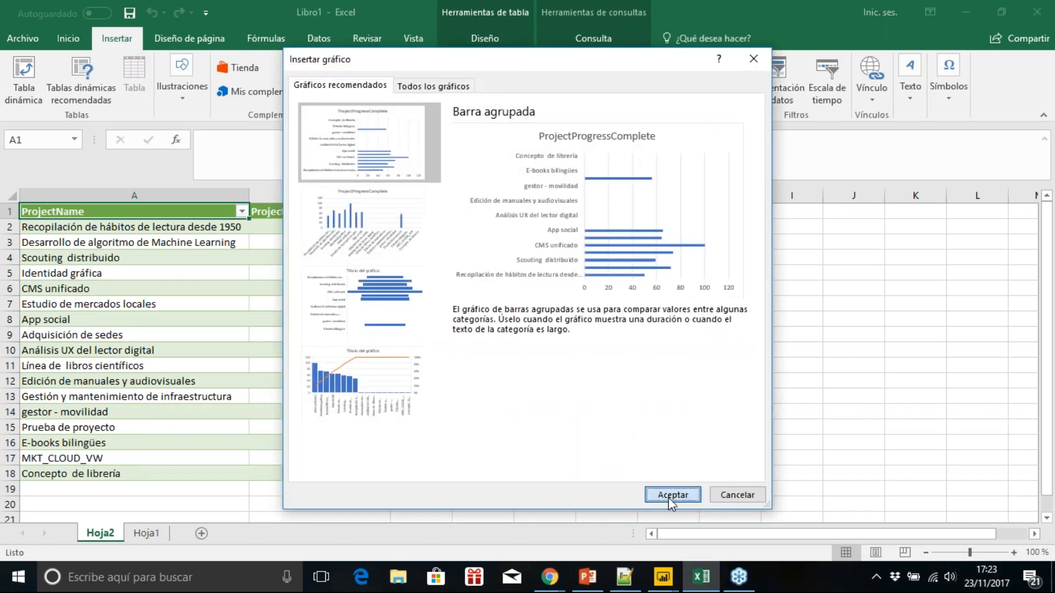
left_click(669, 496)
left_click_drag(707, 252, 760, 231)
Step: Change the chart title to "Progreso Portafolio" and enlarge the chart slightly beside the table
left_click(678, 252)
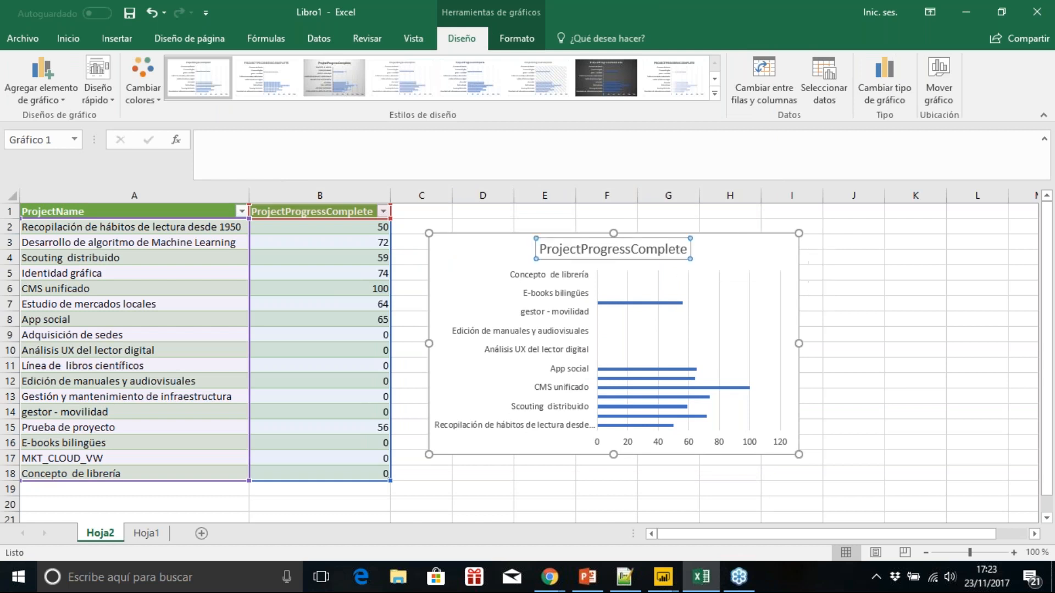
double_click(678, 252)
double_click(678, 252)
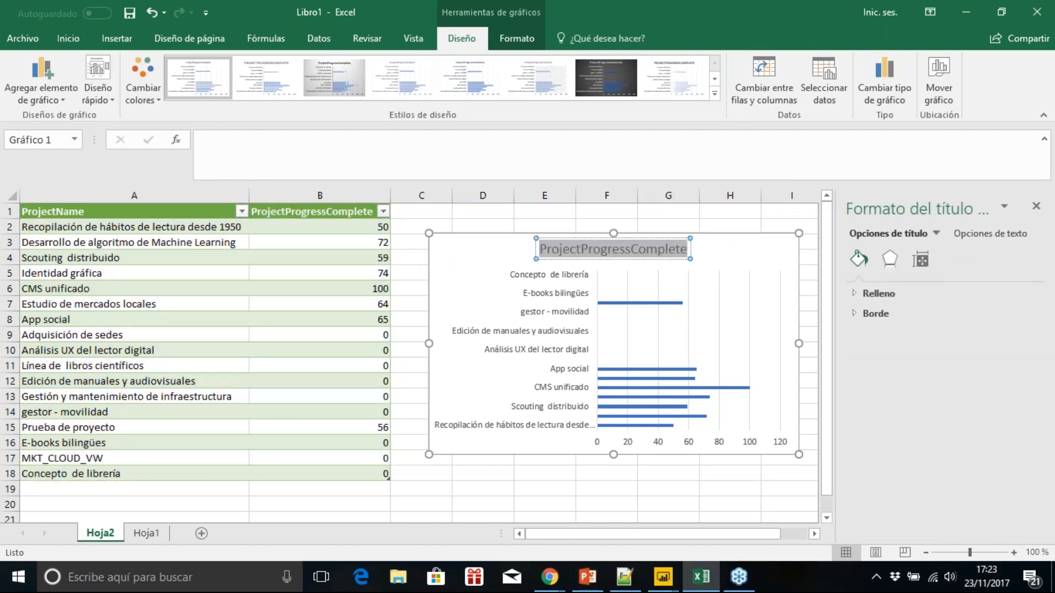
type("Progreso")
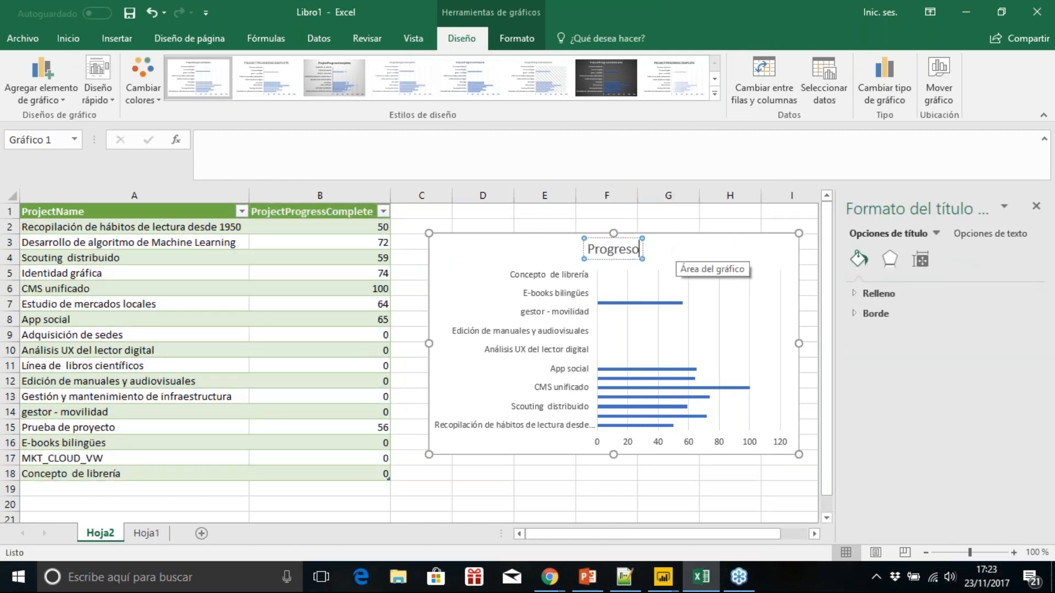
type(" Portafolio")
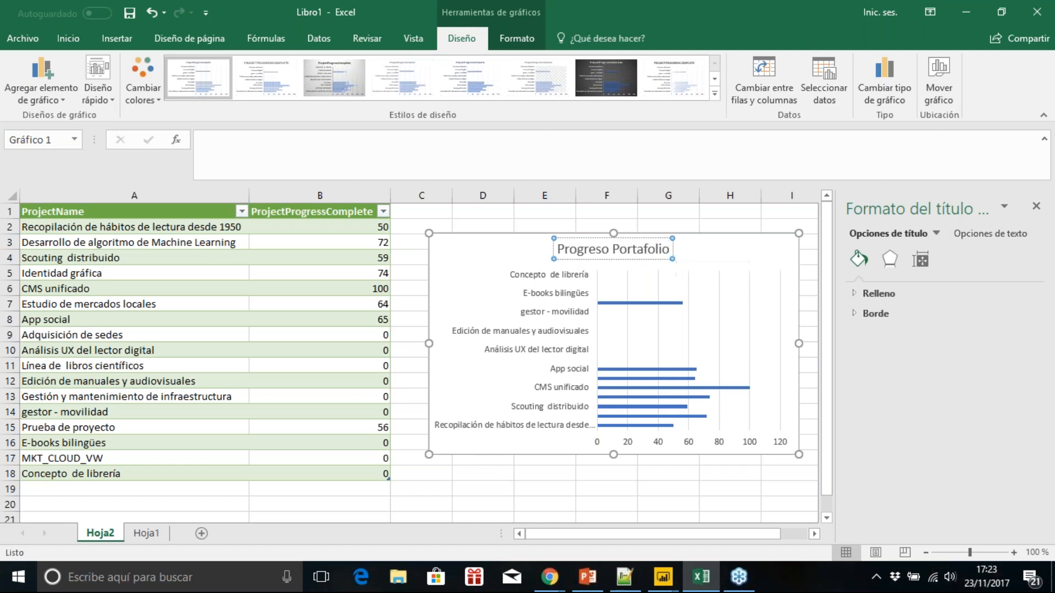
left_click_drag(430, 456, 411, 474)
left_click_drag(798, 231, 802, 225)
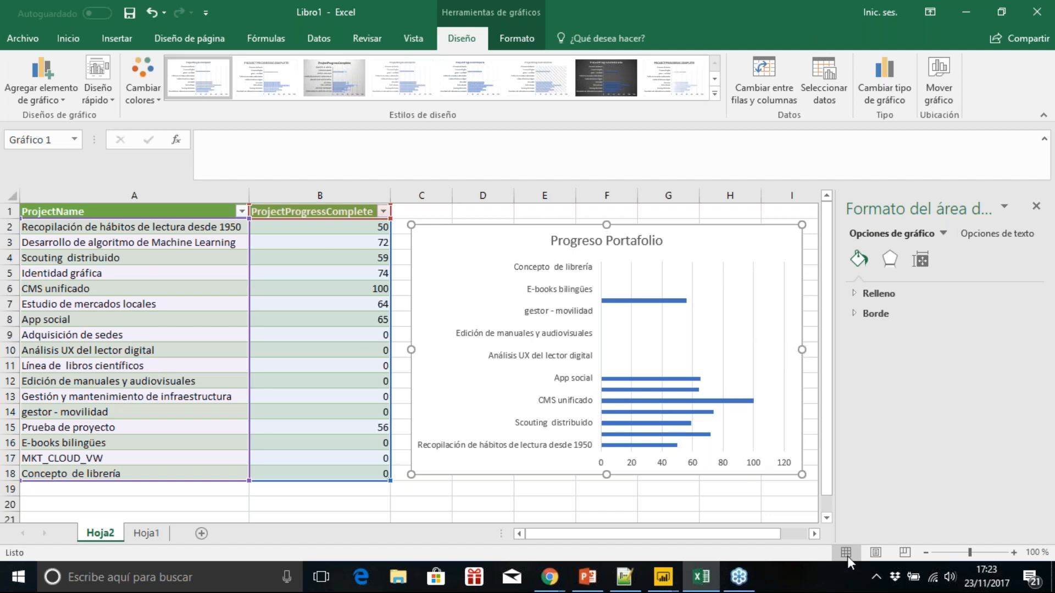
Step: Create a new blank workbook
left_click(26, 36)
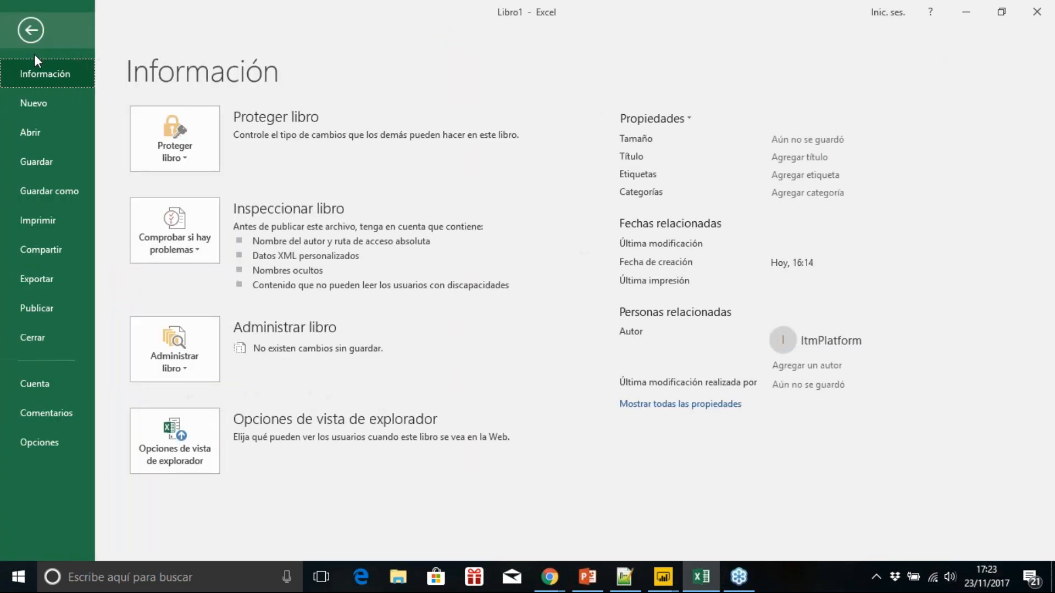
left_click(38, 108)
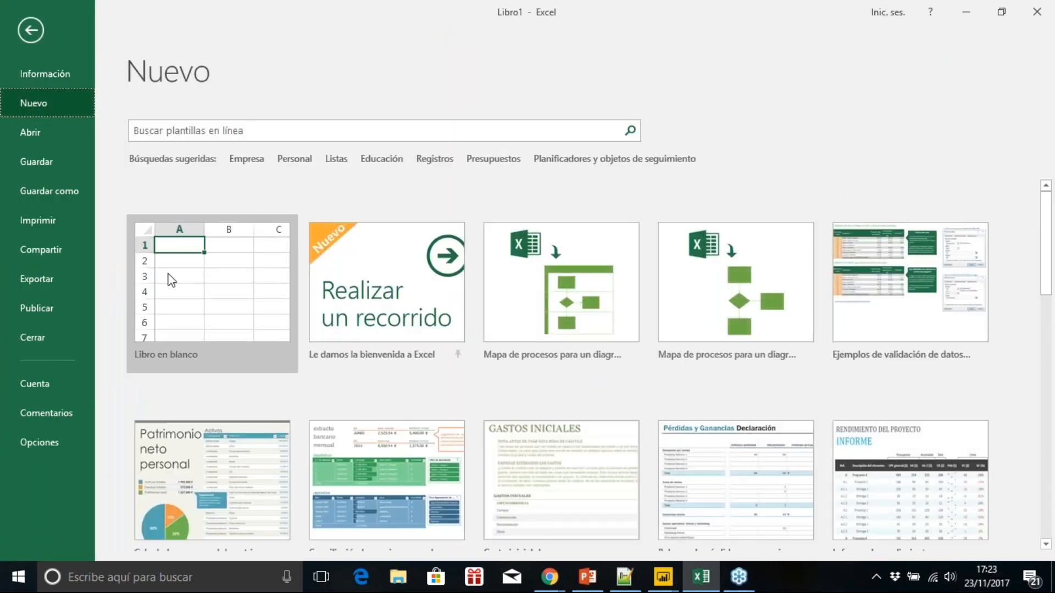
left_click(167, 278)
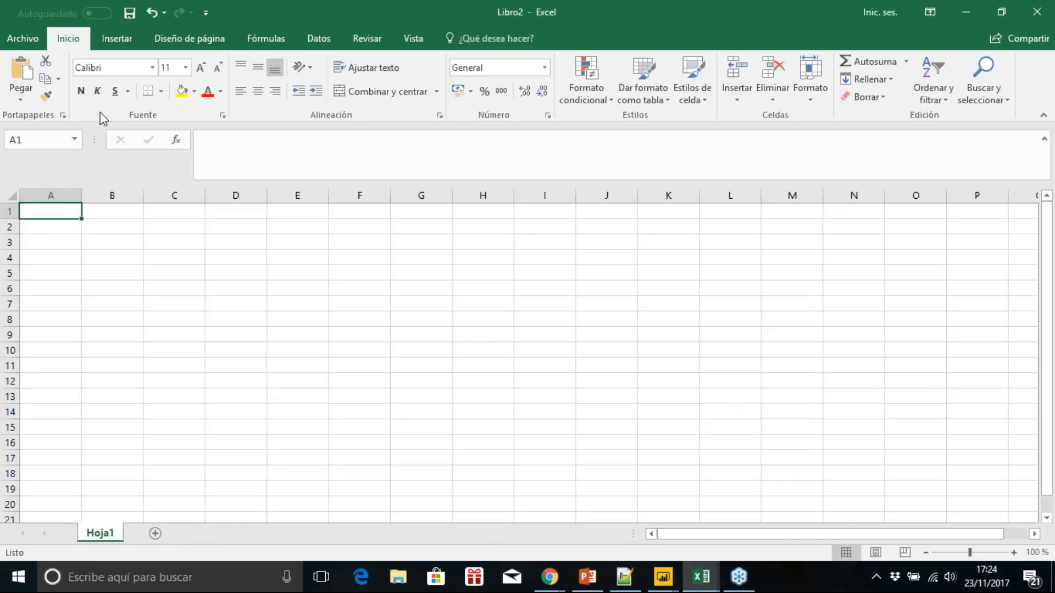
Step: Create a web query from the ITM Platform booksy360 login URL, including the account e-mail and password
left_click(319, 38)
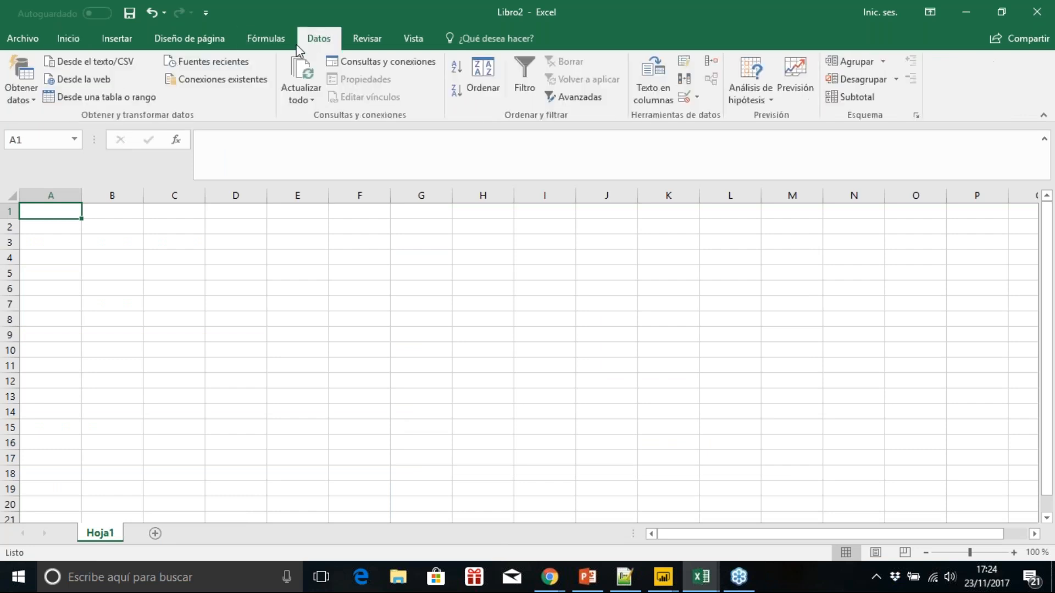
left_click(20, 91)
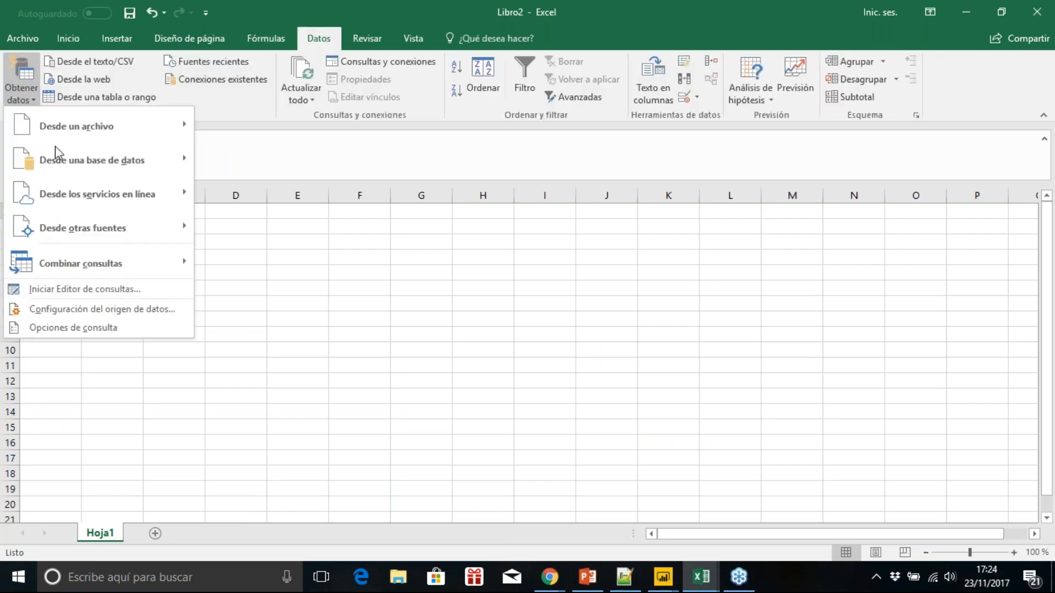
mouse_move(125, 221)
left_click(282, 266)
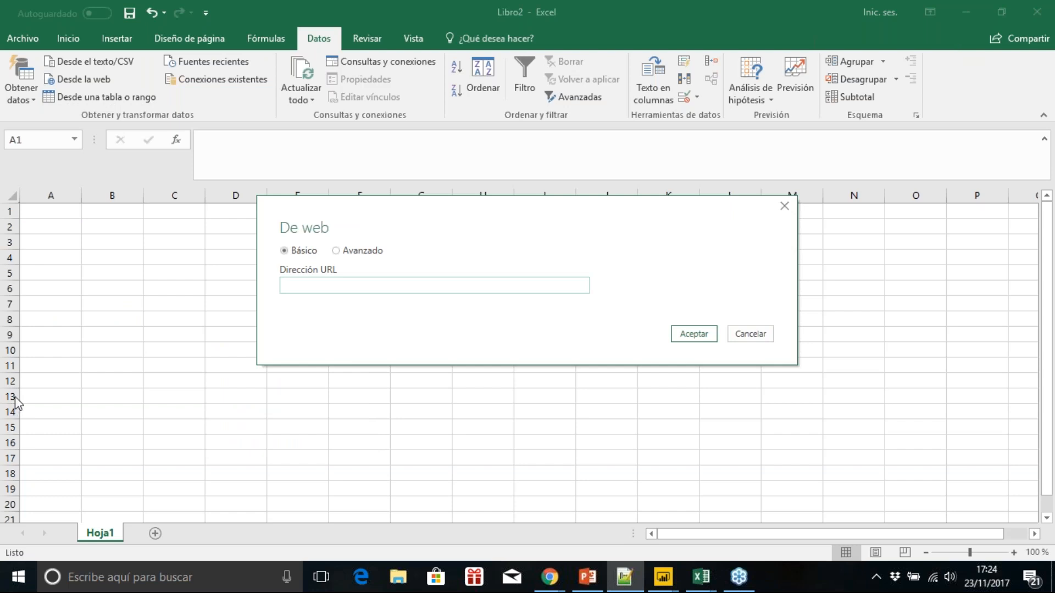
left_click(337, 279)
key("ctrl+v")
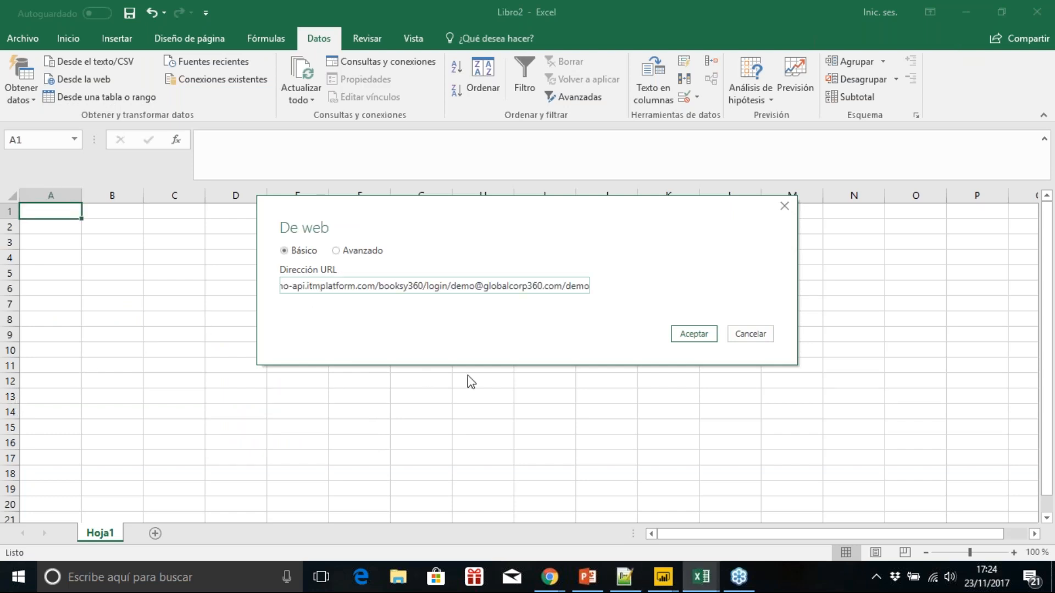
left_click(692, 335)
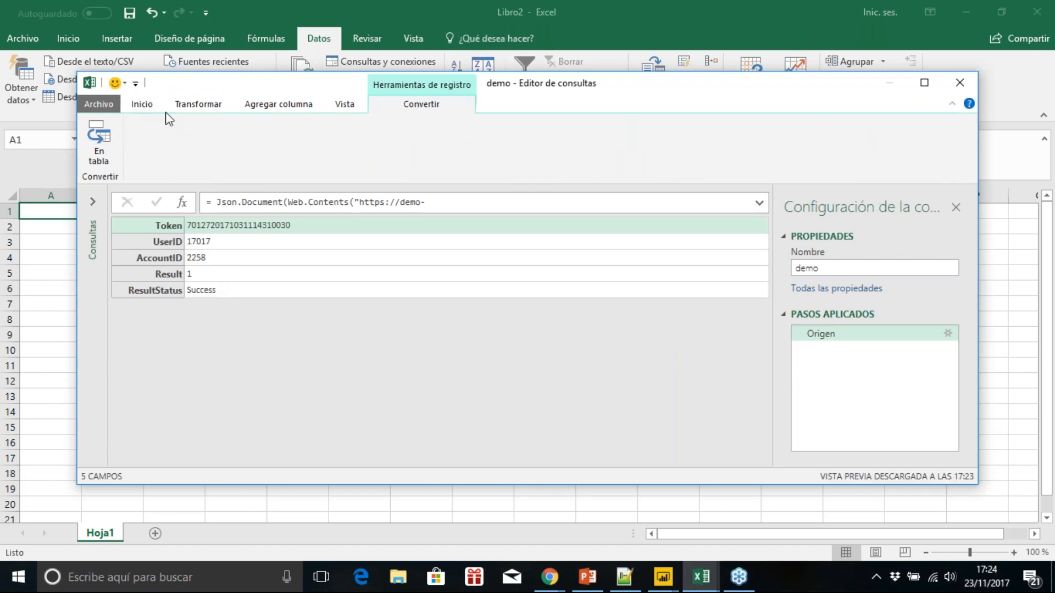
Step: Replace the query's source code with a myToken login request containing the account e-mail and password, plus a clients request using that token as header
left_click(142, 105)
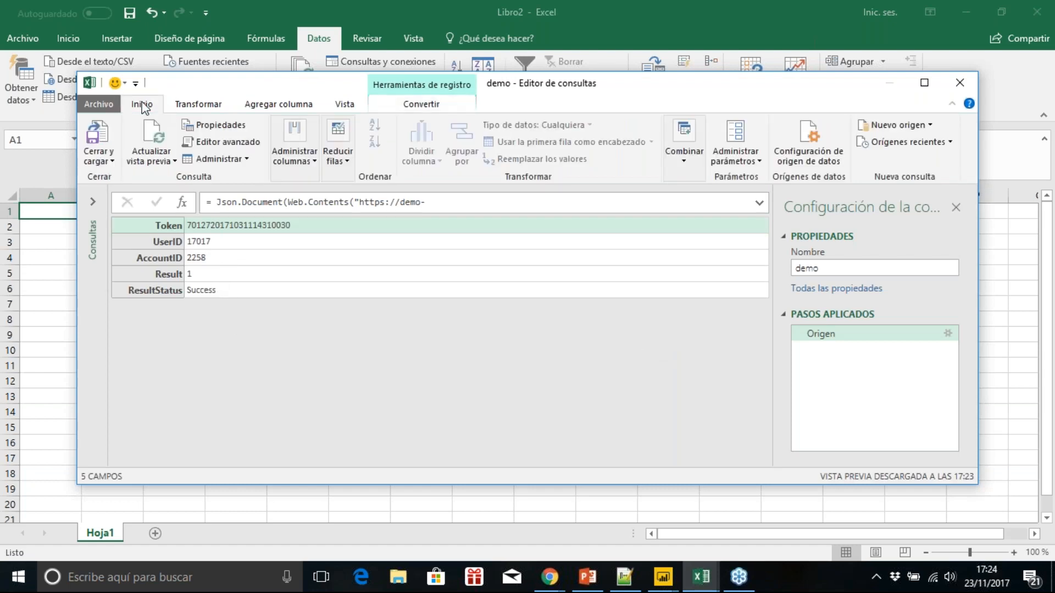
left_click(224, 139)
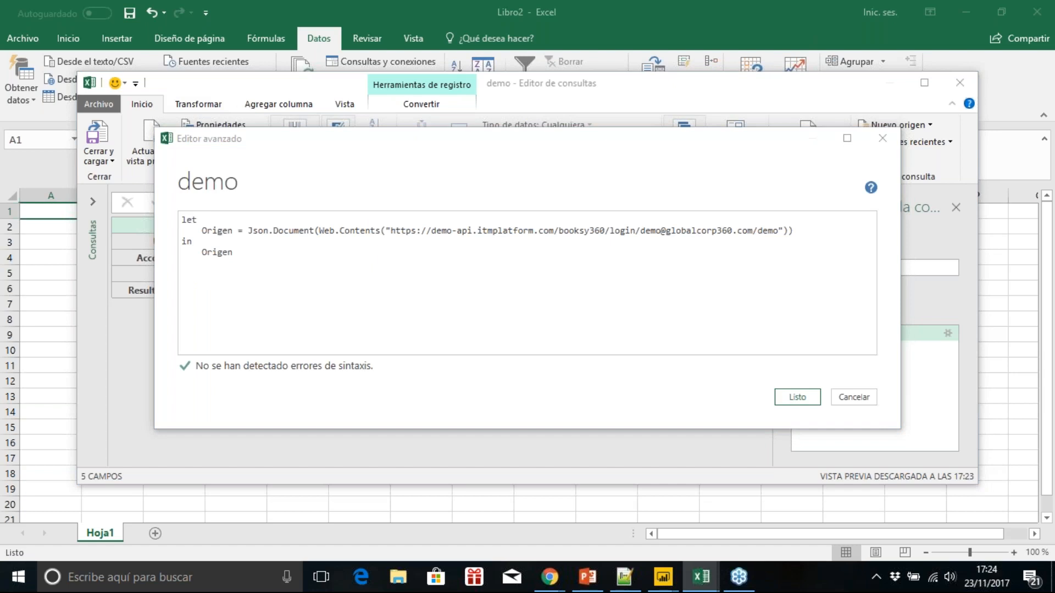
key("alt+Tab")
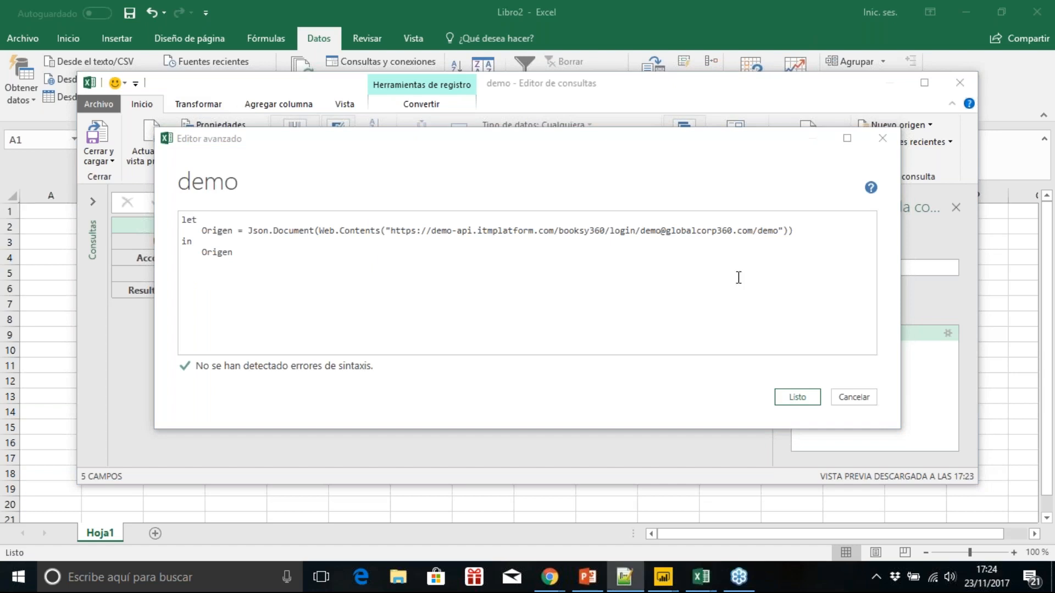
left_click_drag(788, 230, 199, 230)
key("ctrl+v")
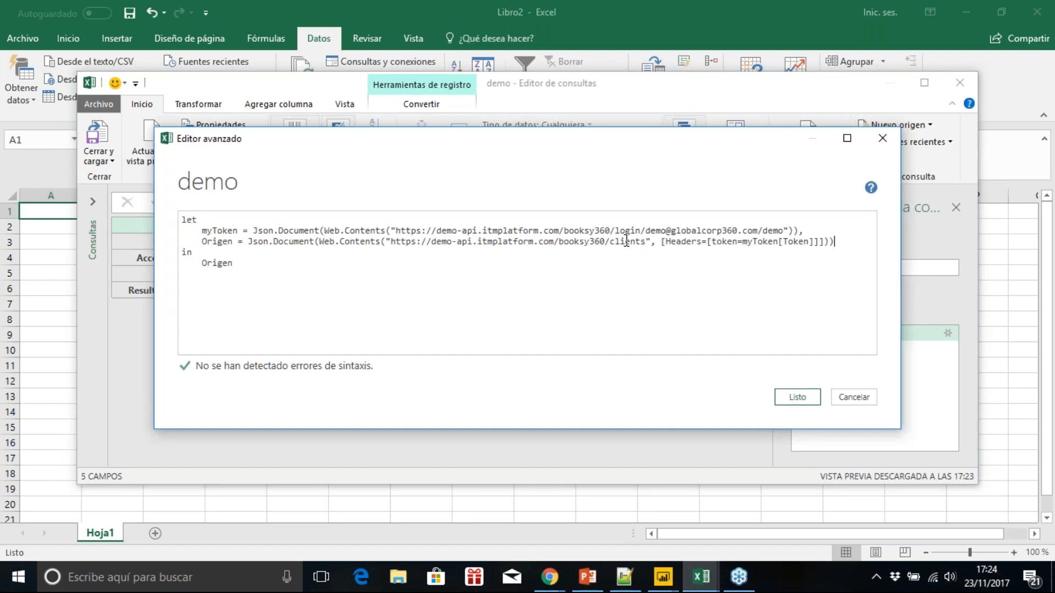
left_click(789, 394)
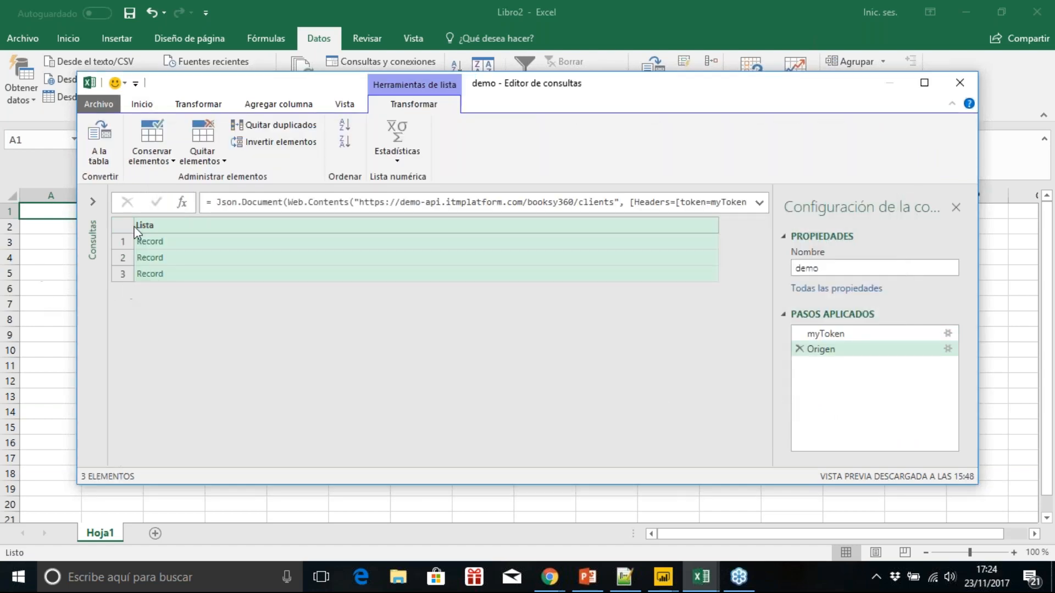
Step: Convert the client list to a table without a delimiter and expand Column1 into only ClientId and ClientName, without the original name prefix
left_click(102, 154)
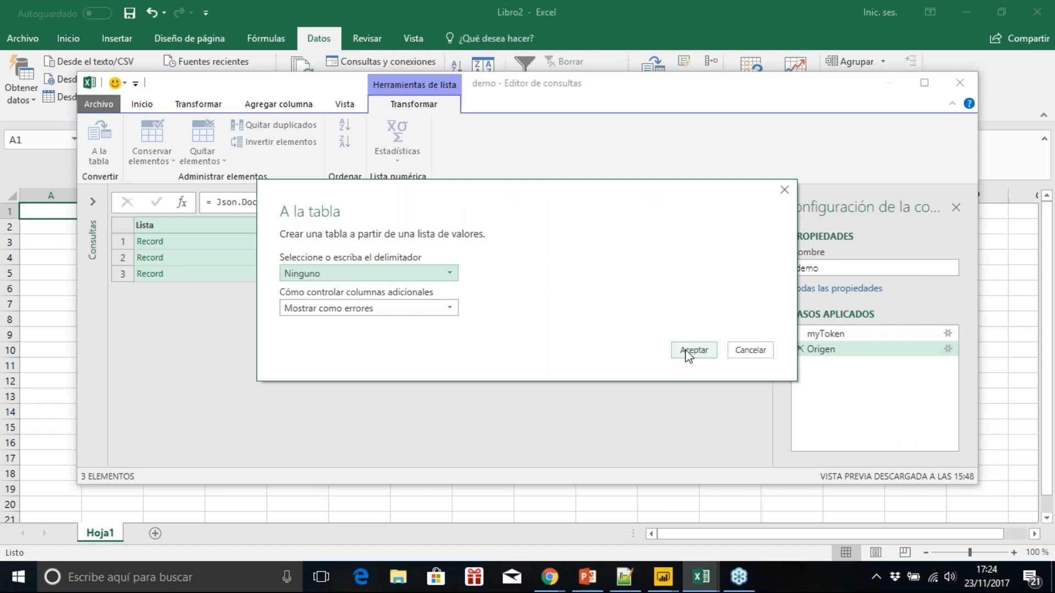
left_click(688, 353)
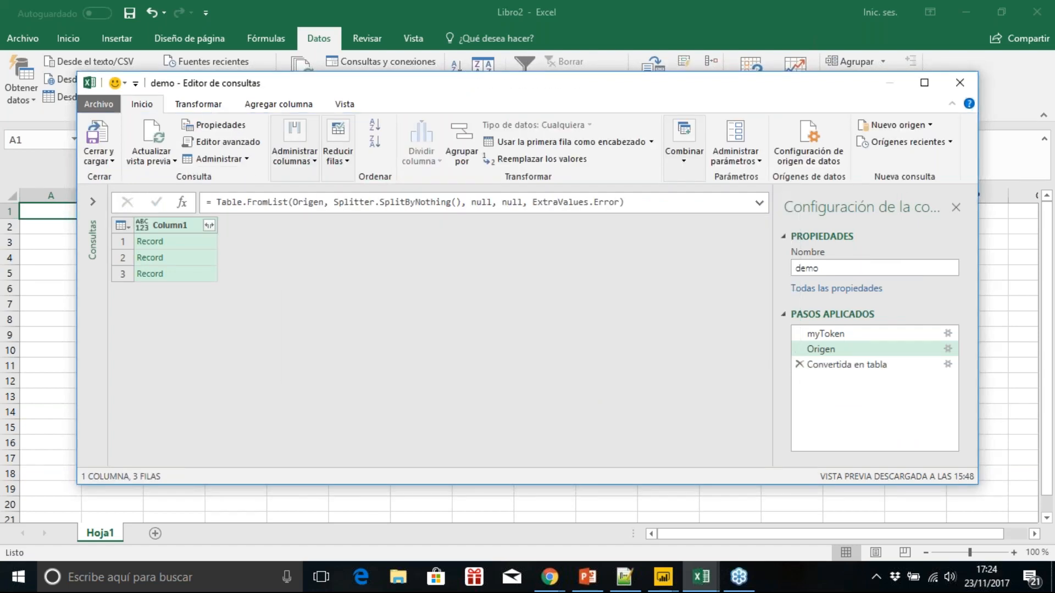
left_click(210, 224)
left_click(232, 409)
left_click(257, 275)
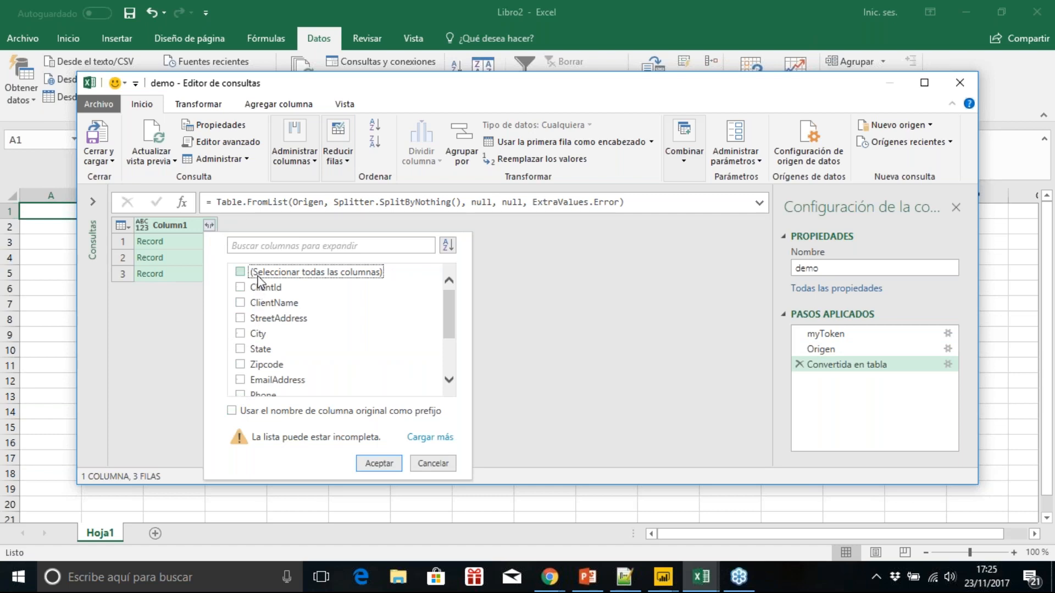
left_click(266, 289)
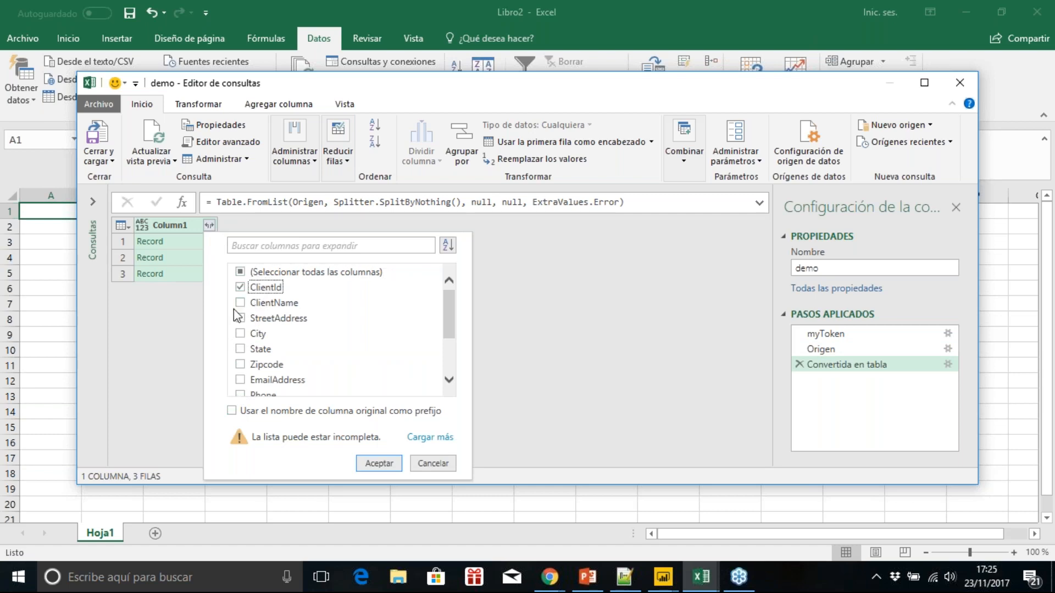
left_click(241, 303)
left_click(380, 464)
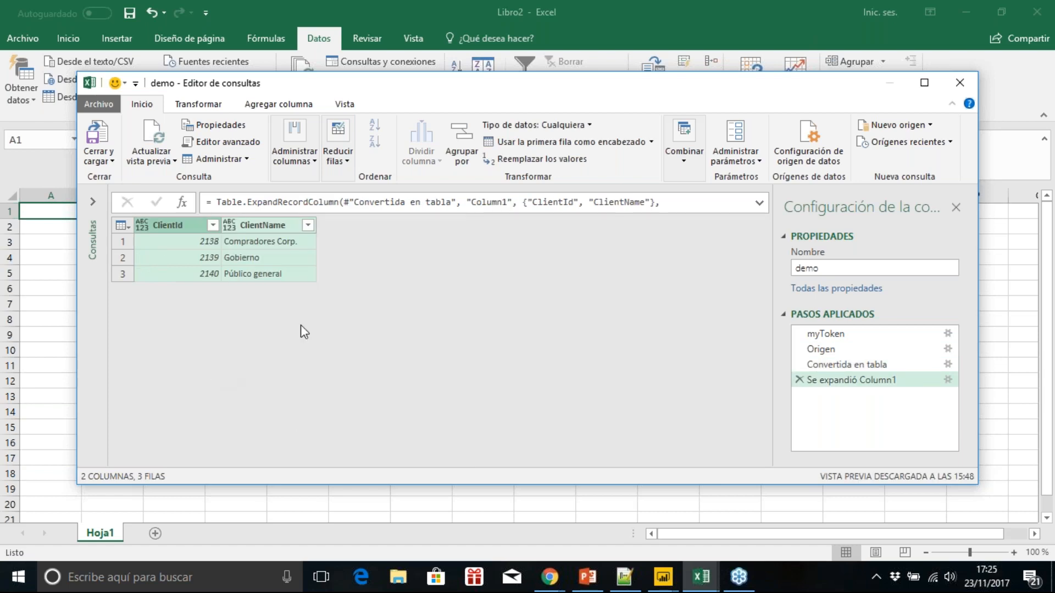
Step: Rename the query as Clientes and show the list of queries
double_click(829, 268)
type("Clientes")
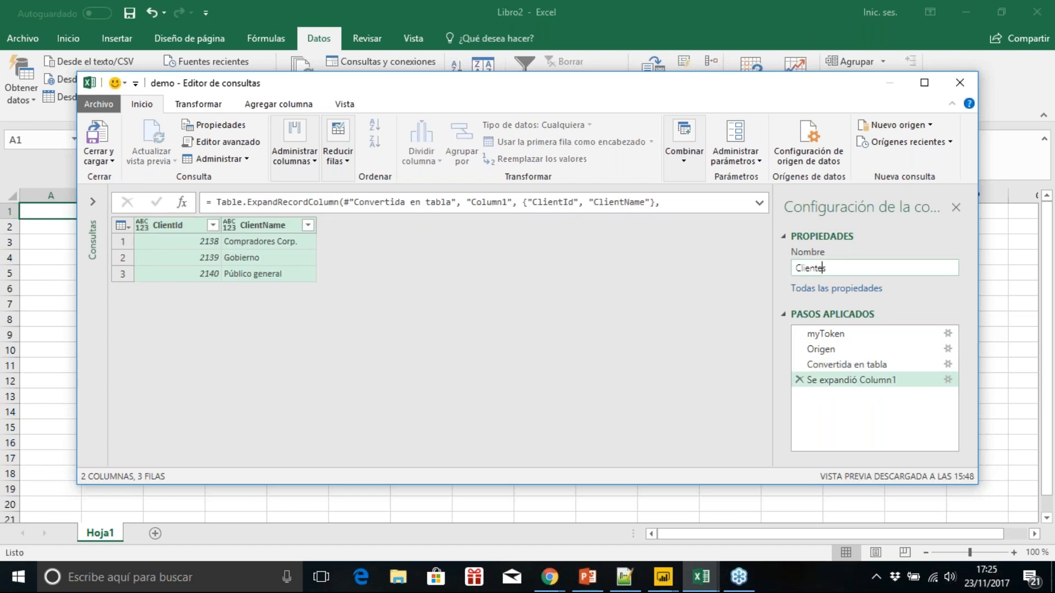
left_click(93, 203)
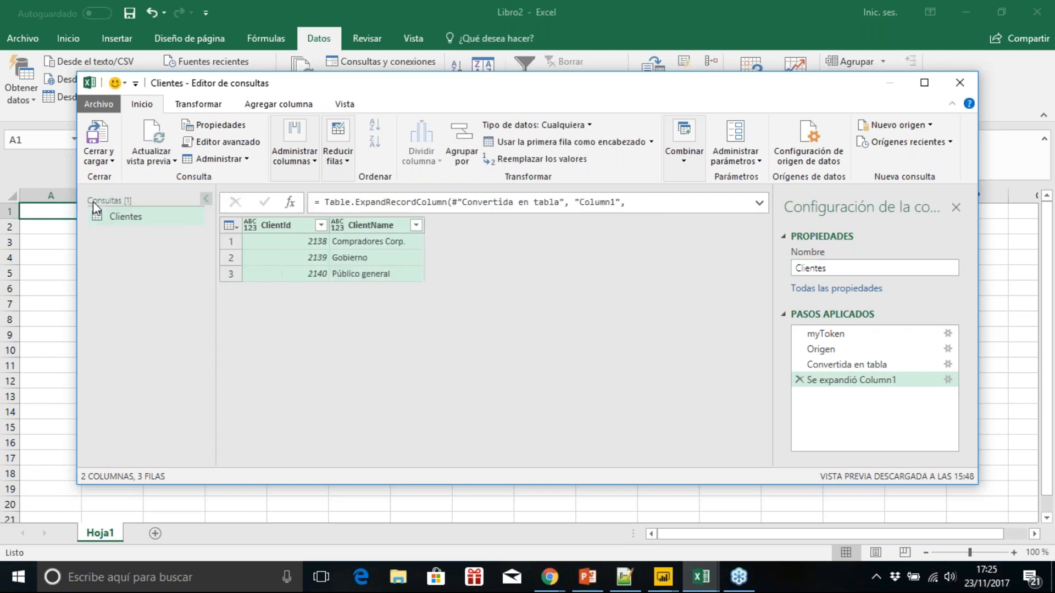
Step: Add a blank query alongside Clientes
right_click(130, 235)
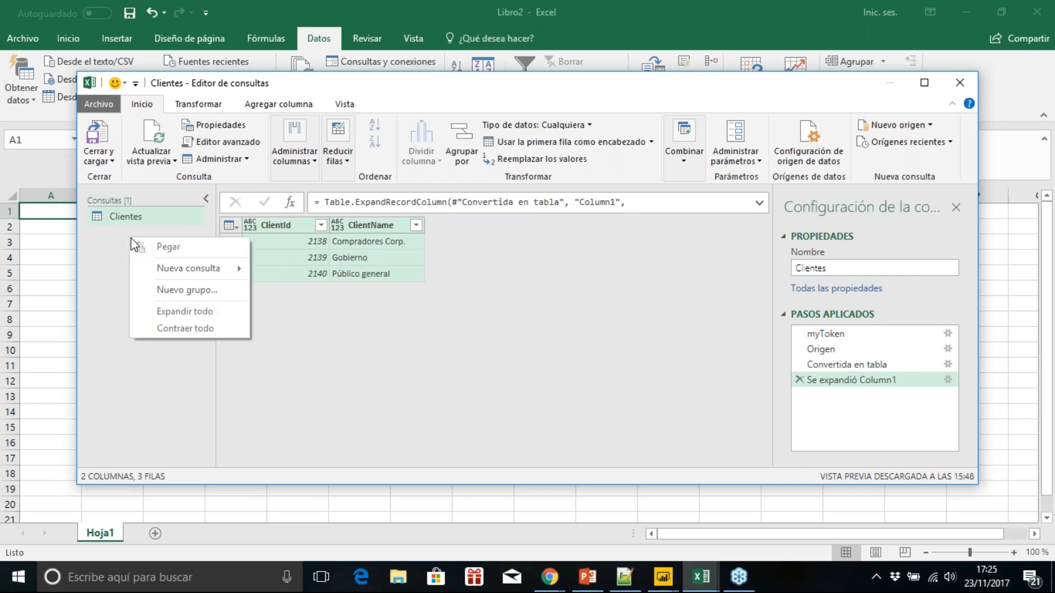
mouse_move(217, 270)
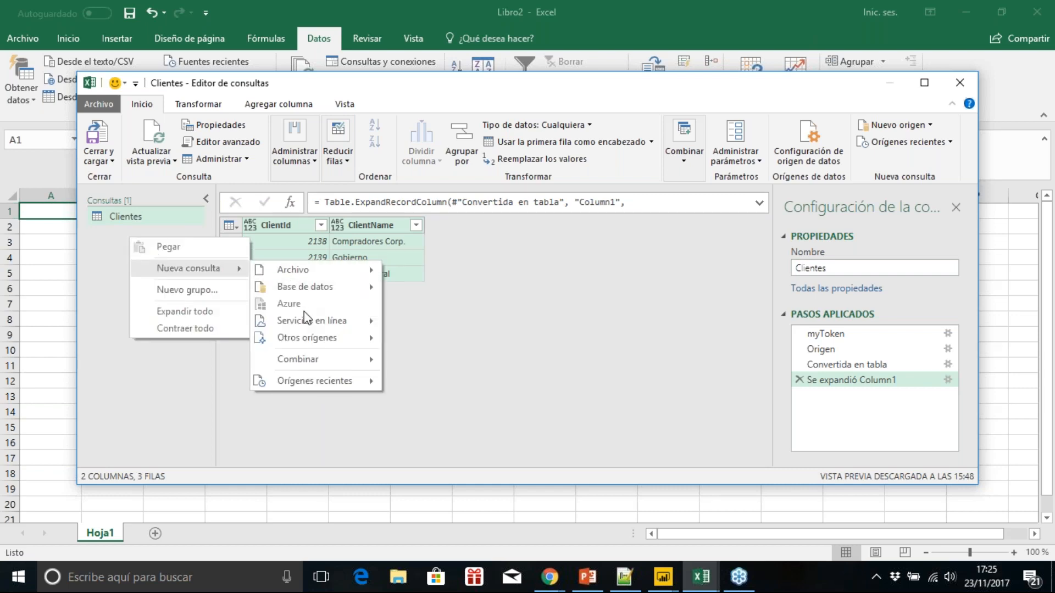
mouse_move(334, 344)
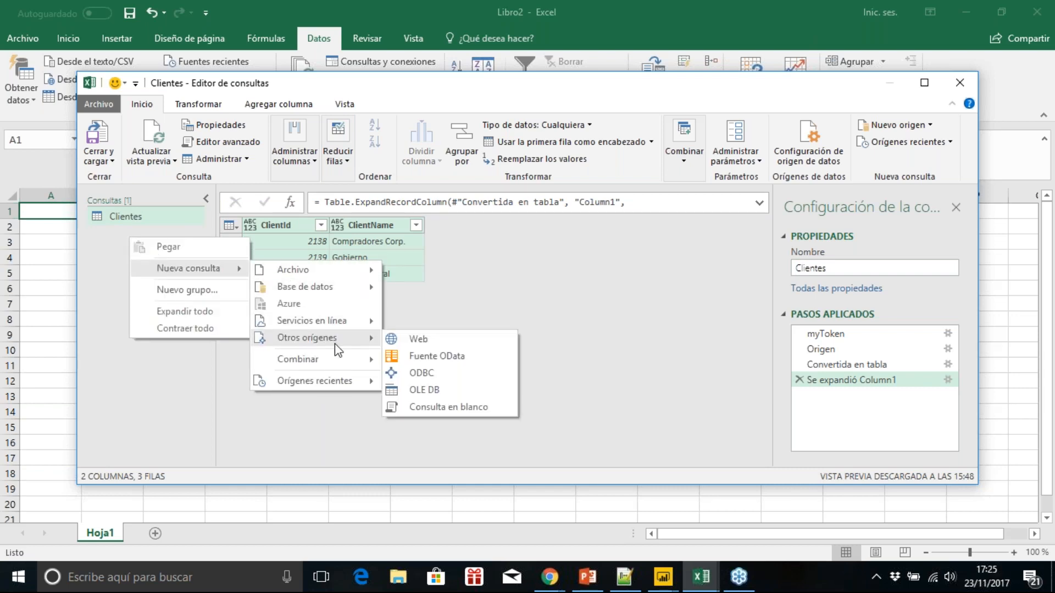
left_click(443, 407)
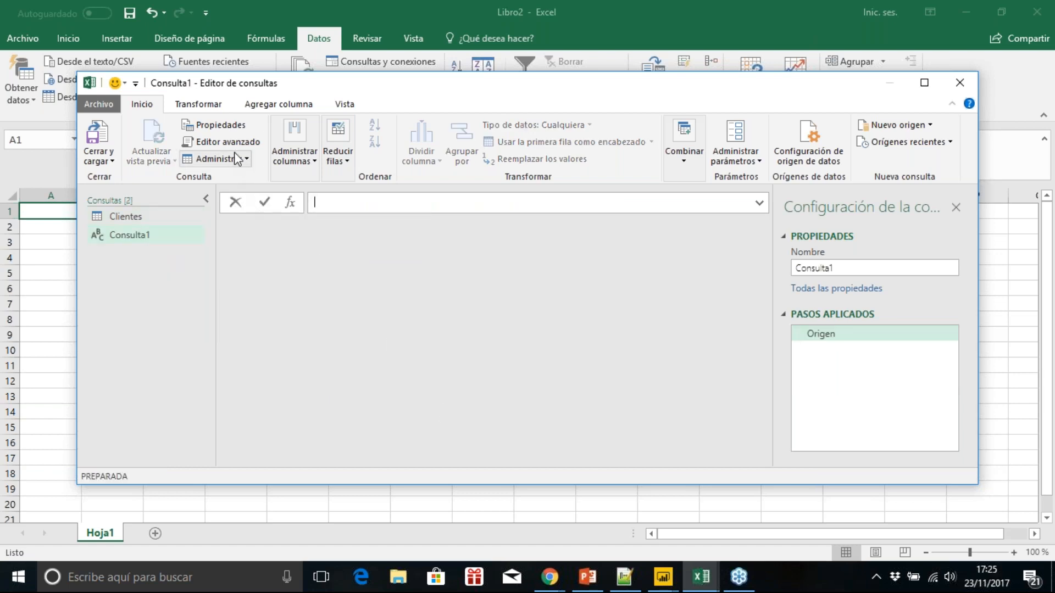
Step: Replace the blank query's source code with a myToken login request containing the account e-mail and password, plus a token-authenticated projects request
left_click(222, 142)
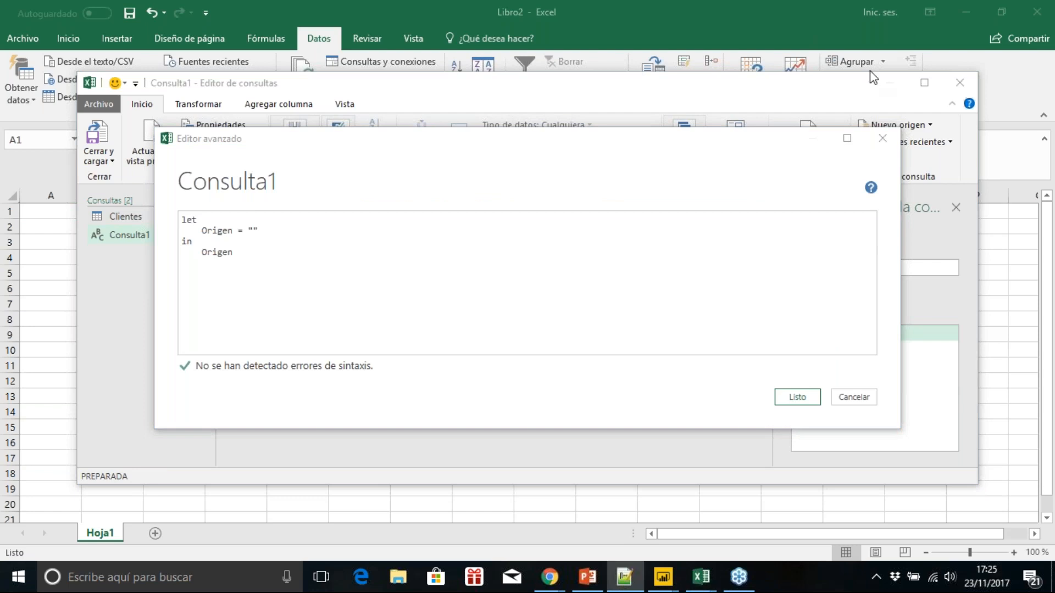
left_click_drag(266, 230, 202, 231)
key("ctrl+v")
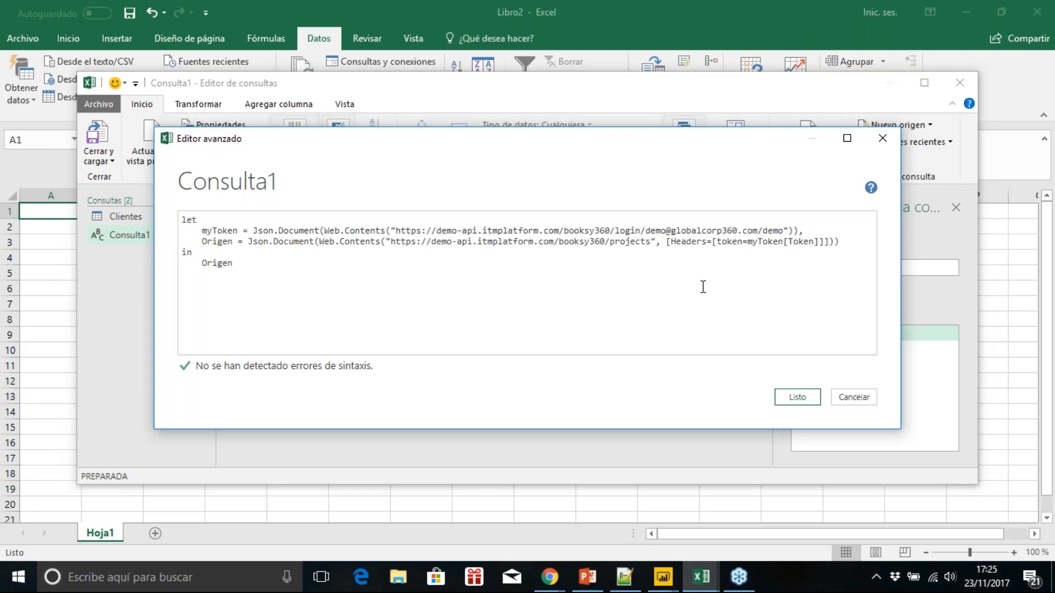
left_click(785, 399)
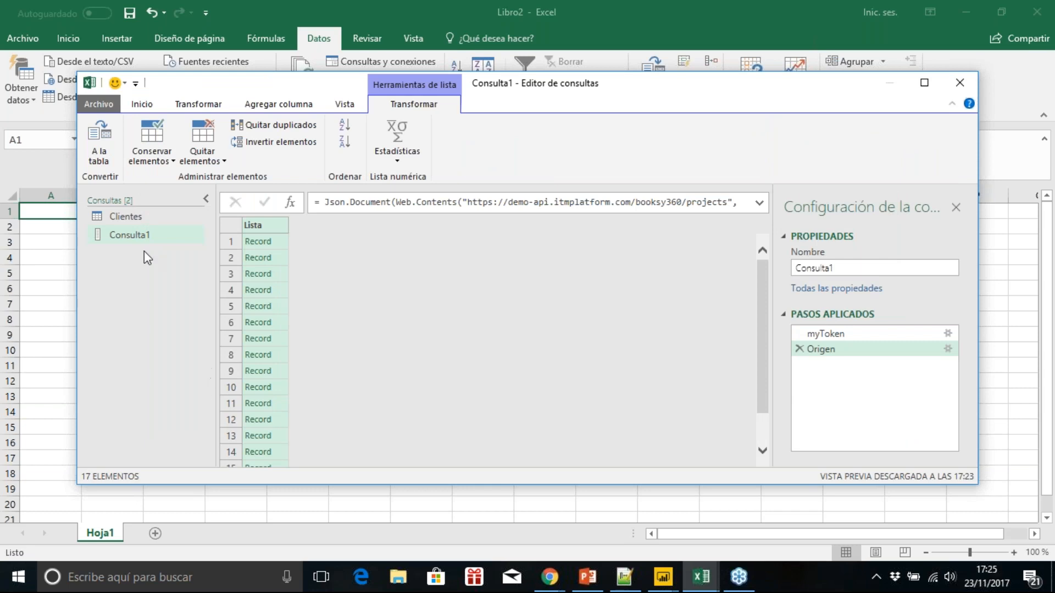
Step: Convert the project list to a table without a delimiter and expand Column1 into only ProjectName, ProjectProgressComplete and ExternalClient
left_click(101, 151)
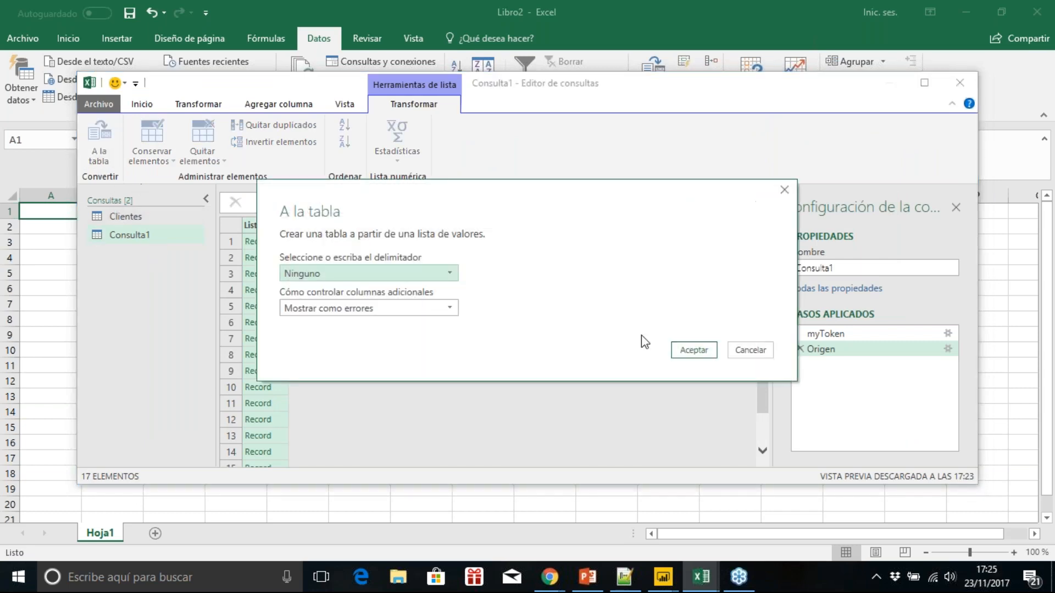
left_click(695, 353)
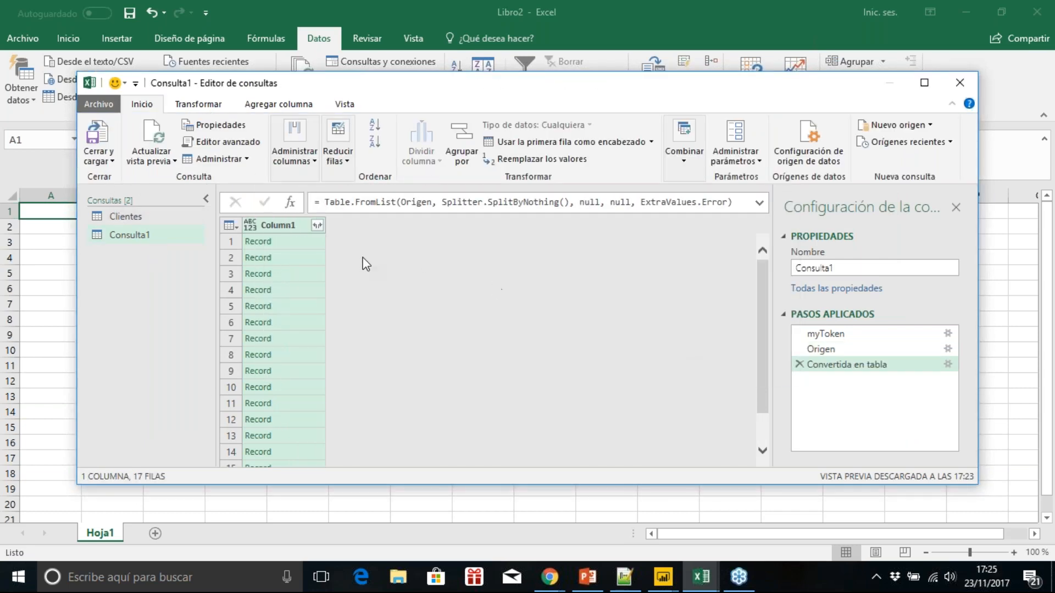
left_click(318, 226)
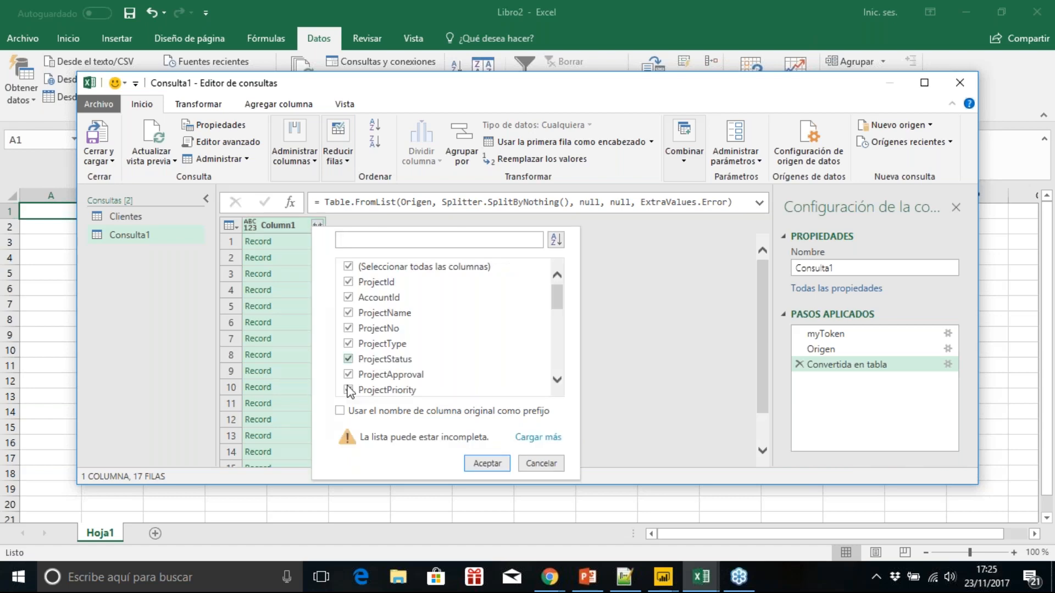
left_click(394, 268)
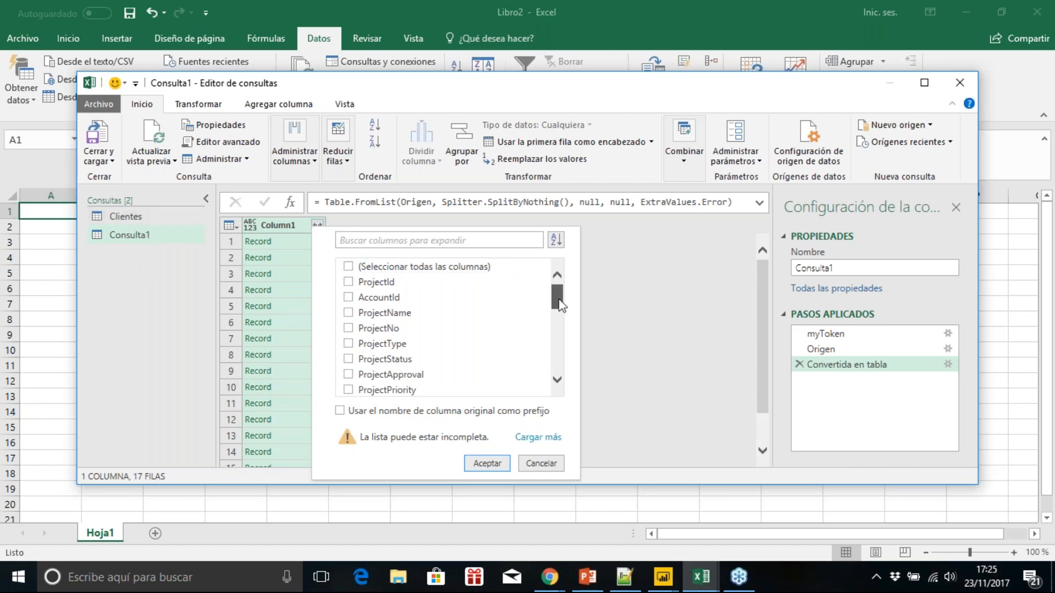
left_click_drag(559, 305, 560, 356)
left_click(381, 323)
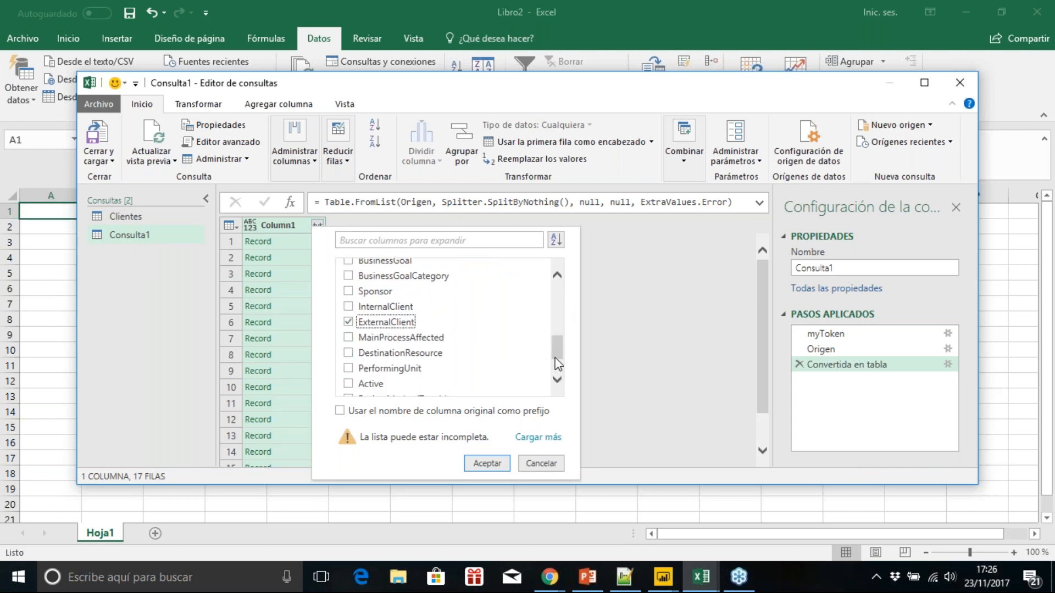
left_click_drag(555, 357, 558, 336)
left_click(363, 300)
left_click(374, 331)
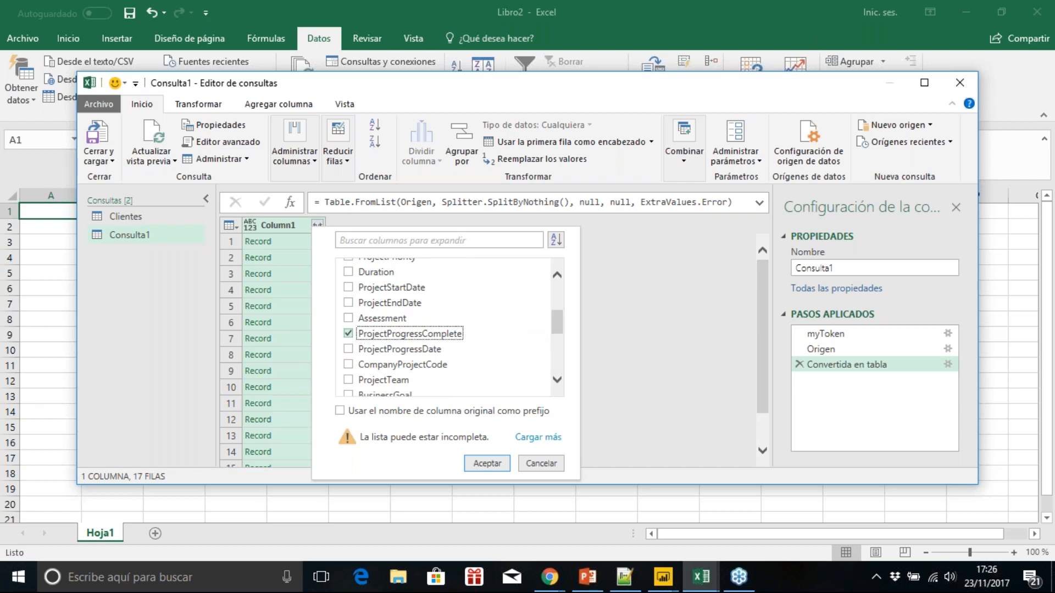
left_click(478, 463)
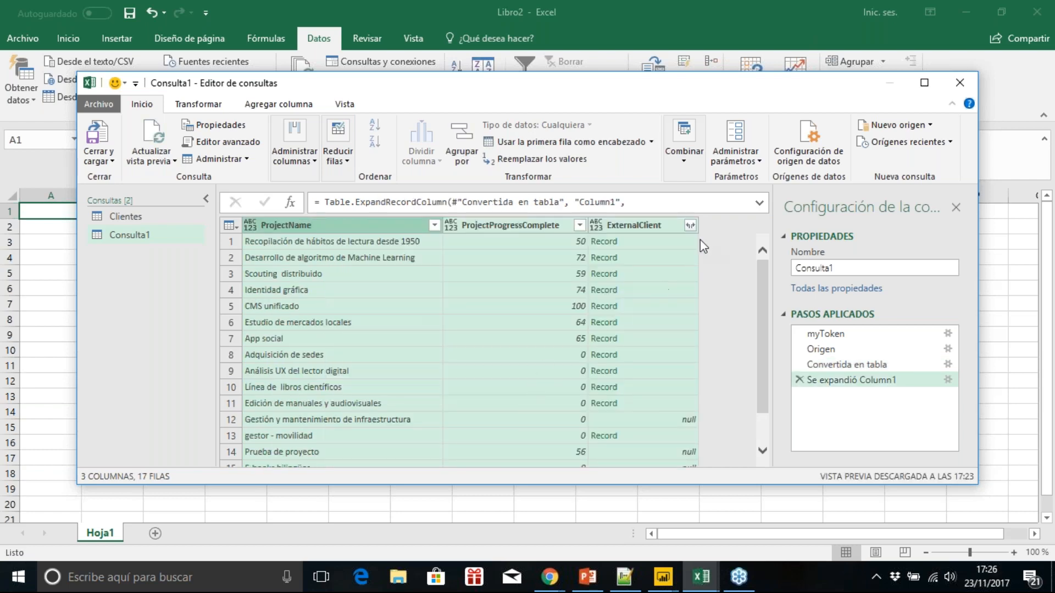
Step: Expand the ExternalClient column into only ExternalClientId, without the original column name as prefix
left_click(691, 225)
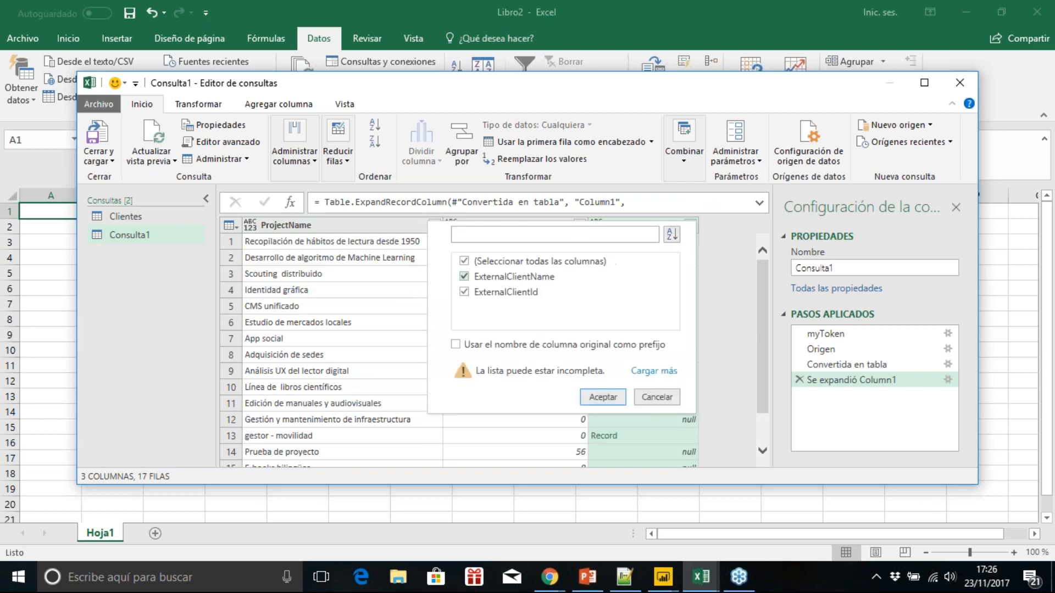
left_click(465, 292)
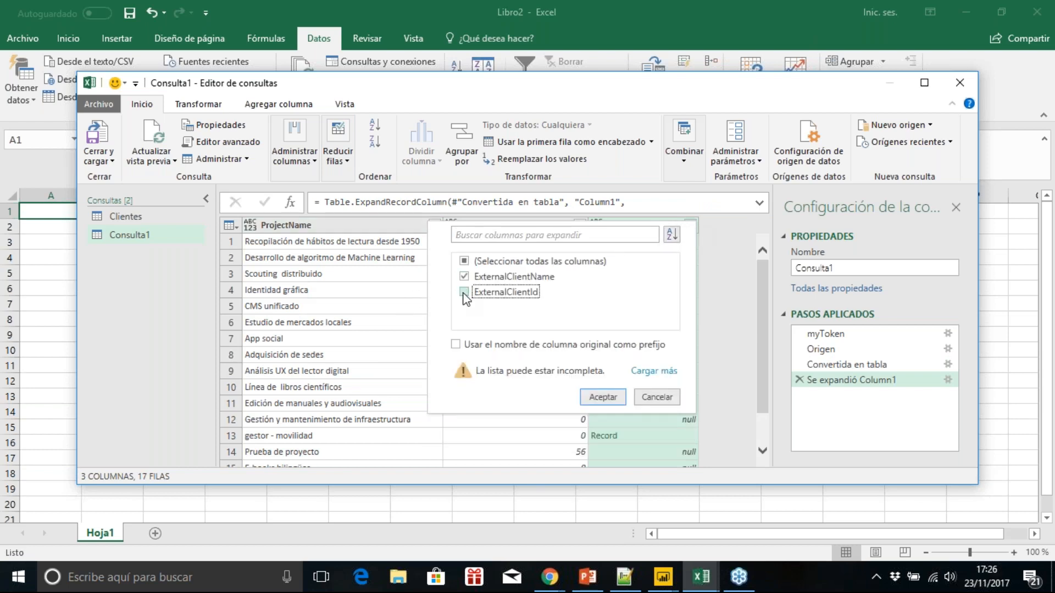
left_click(465, 276)
left_click(465, 292)
left_click(598, 398)
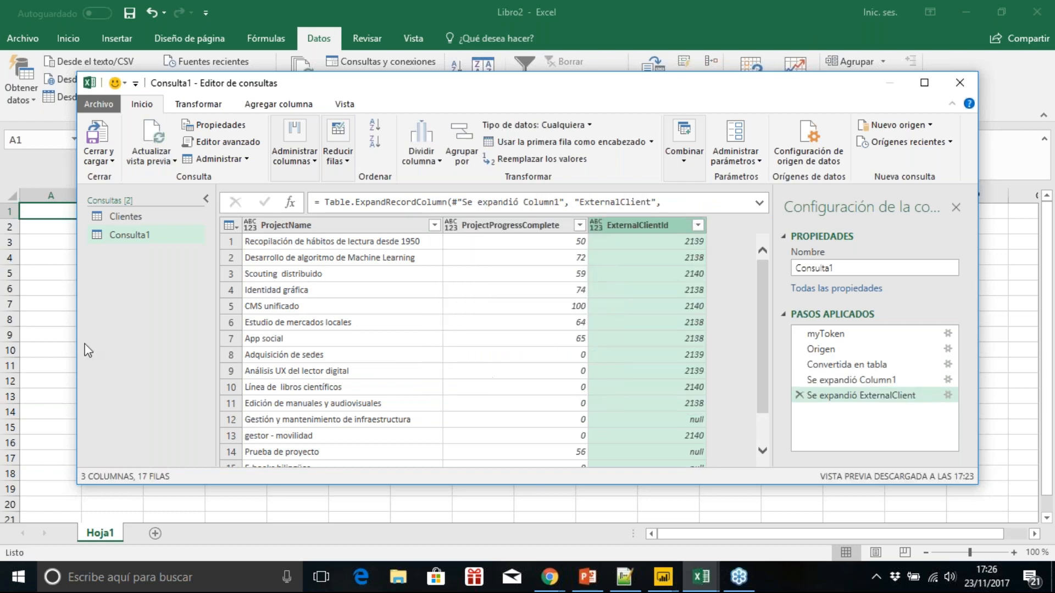
Step: Rename the projects query as Proyectos
double_click(872, 269)
type("Proyectos")
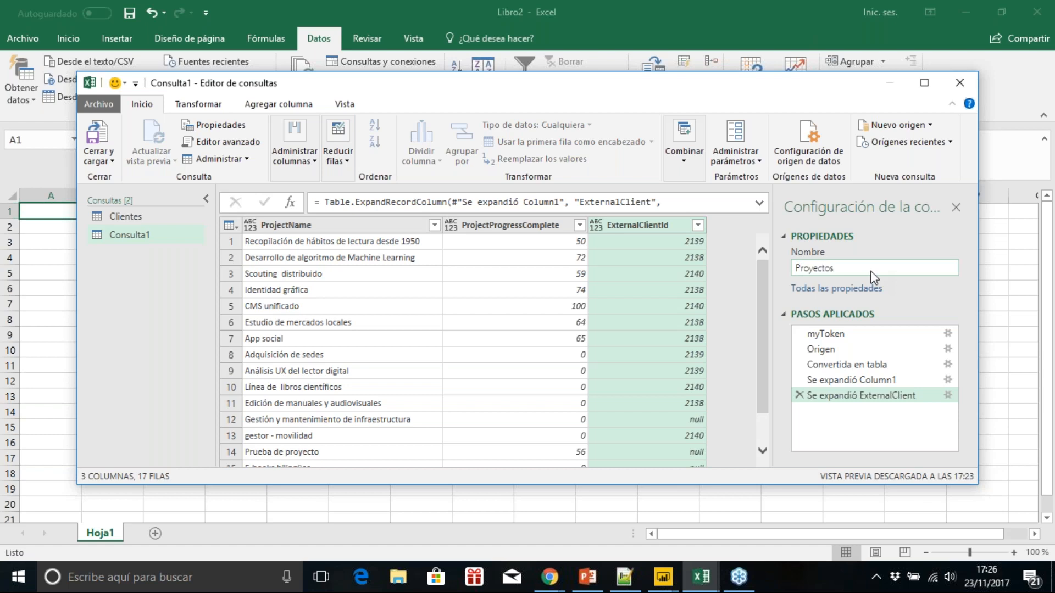
key("Return")
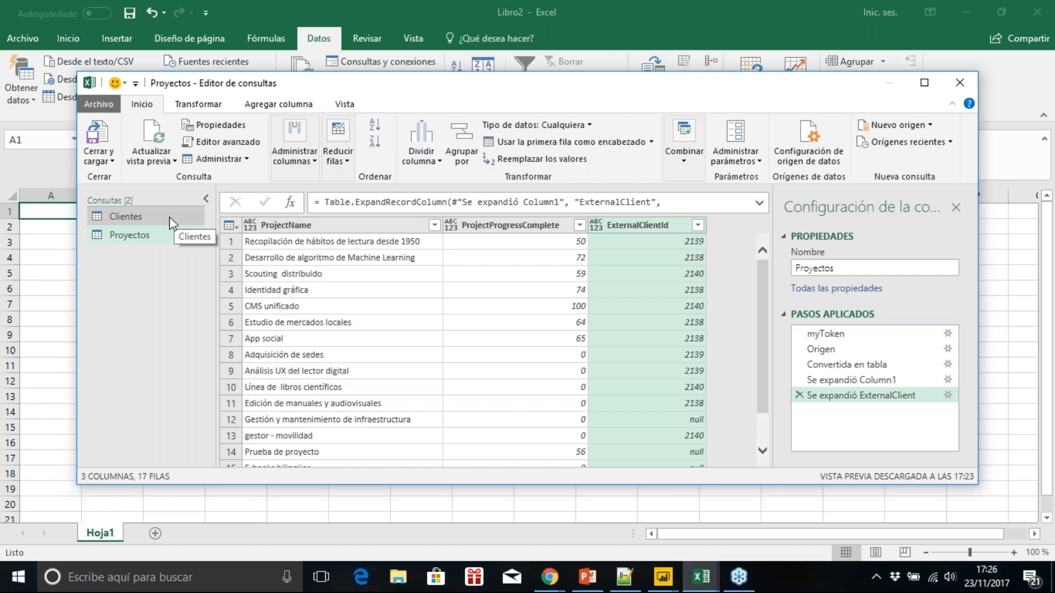
Step: Merge the Clientes query with Proyectos by a left outer join, matching ClientId to ExternalClientId
left_click(144, 219)
left_click(684, 161)
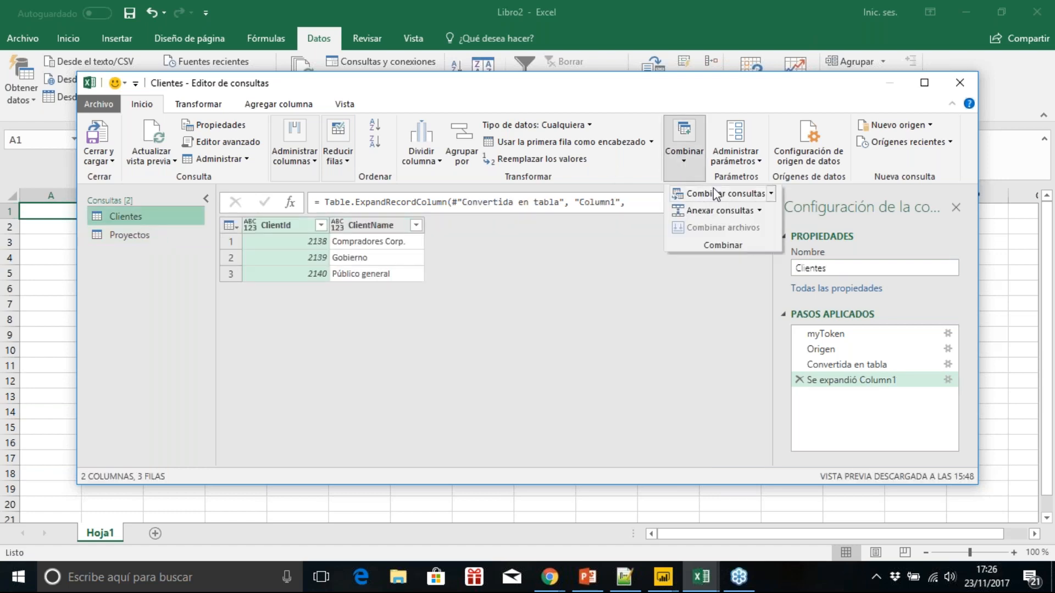
left_click(713, 194)
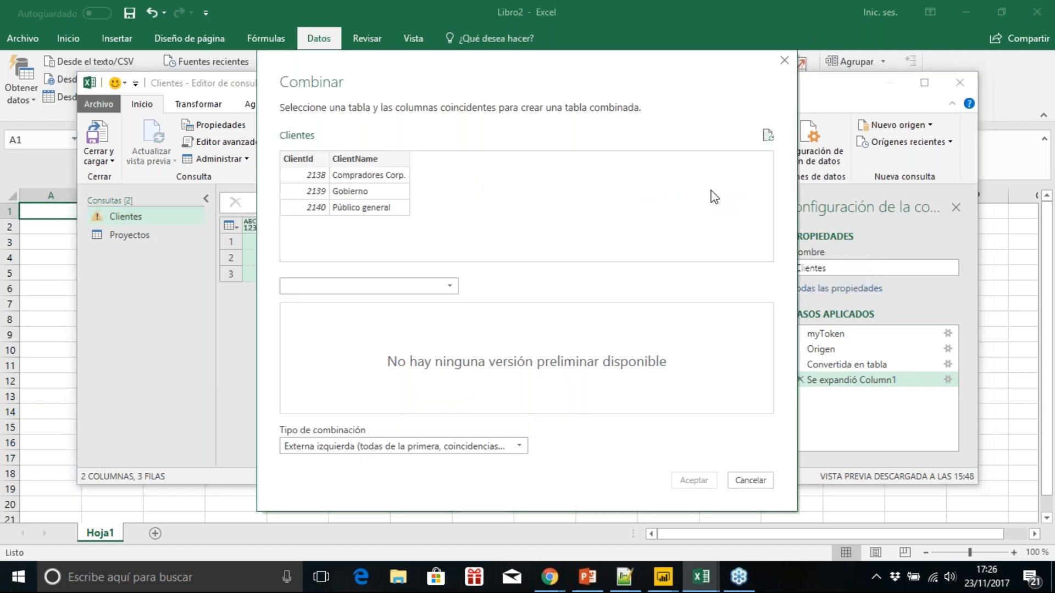
left_click(308, 160)
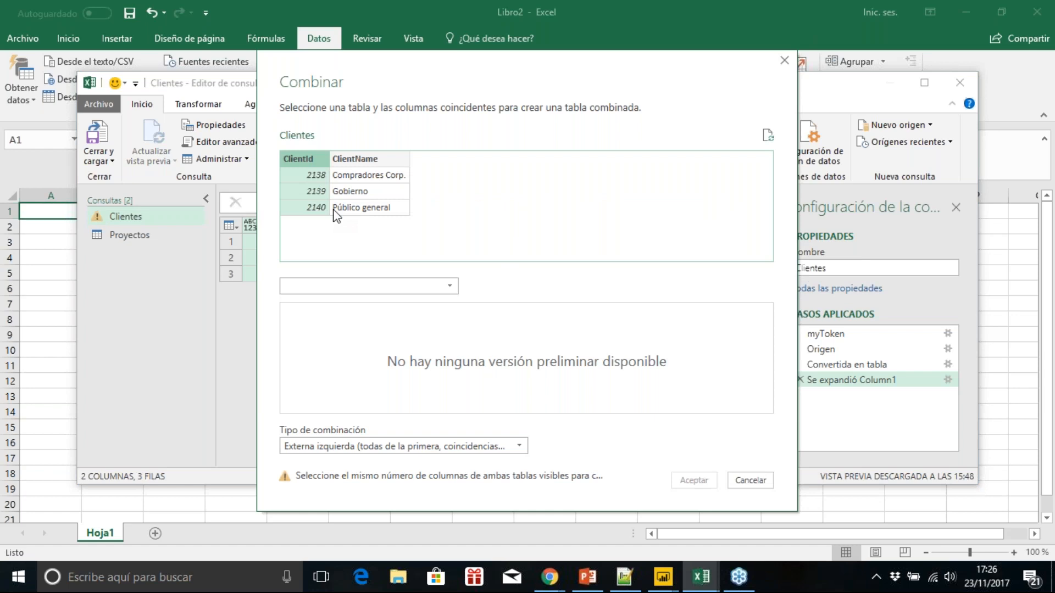
left_click(448, 287)
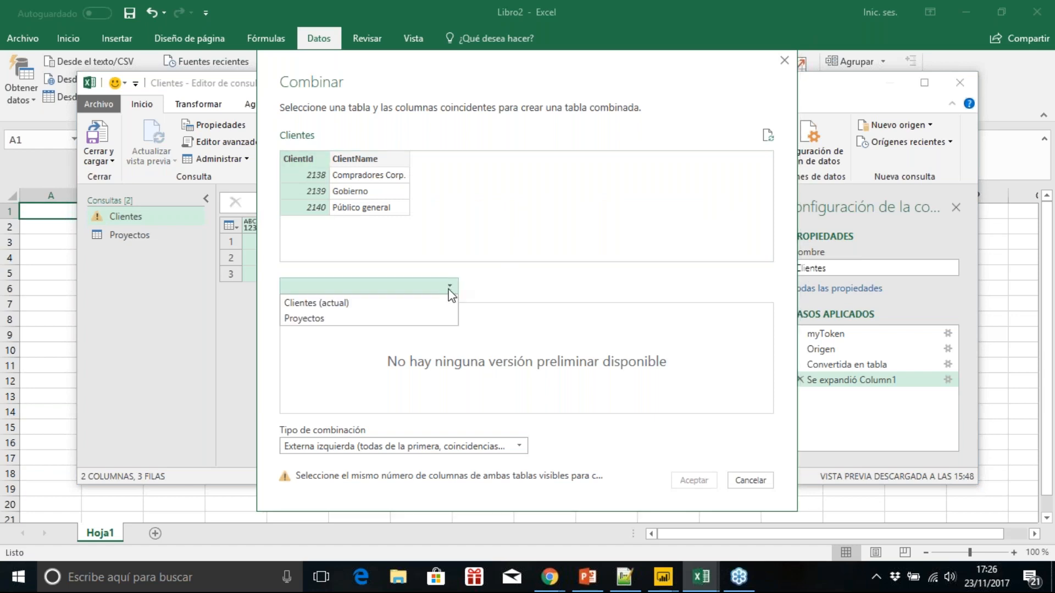
left_click(399, 320)
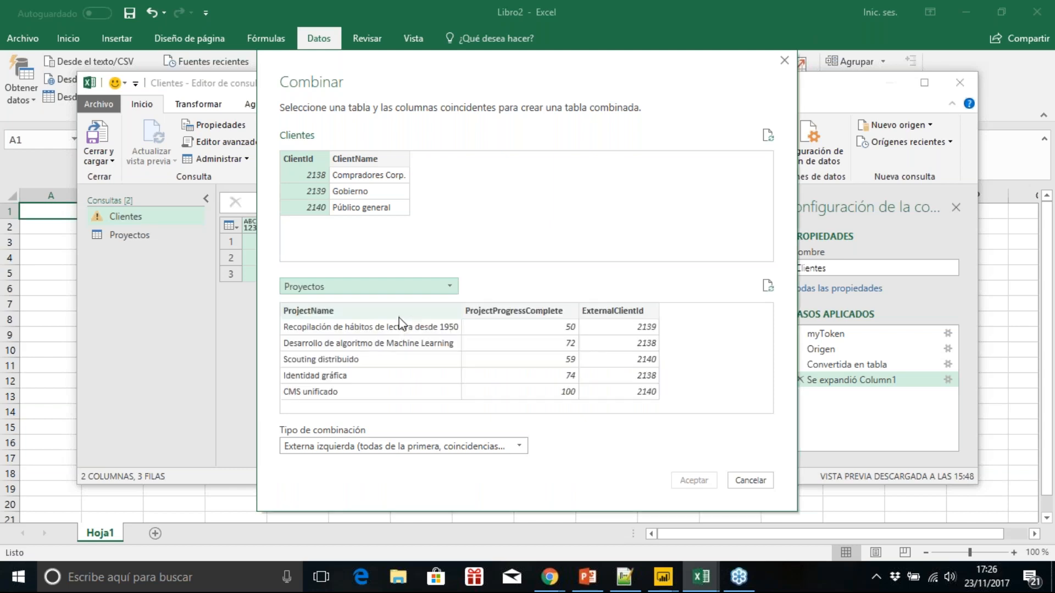
left_click(626, 311)
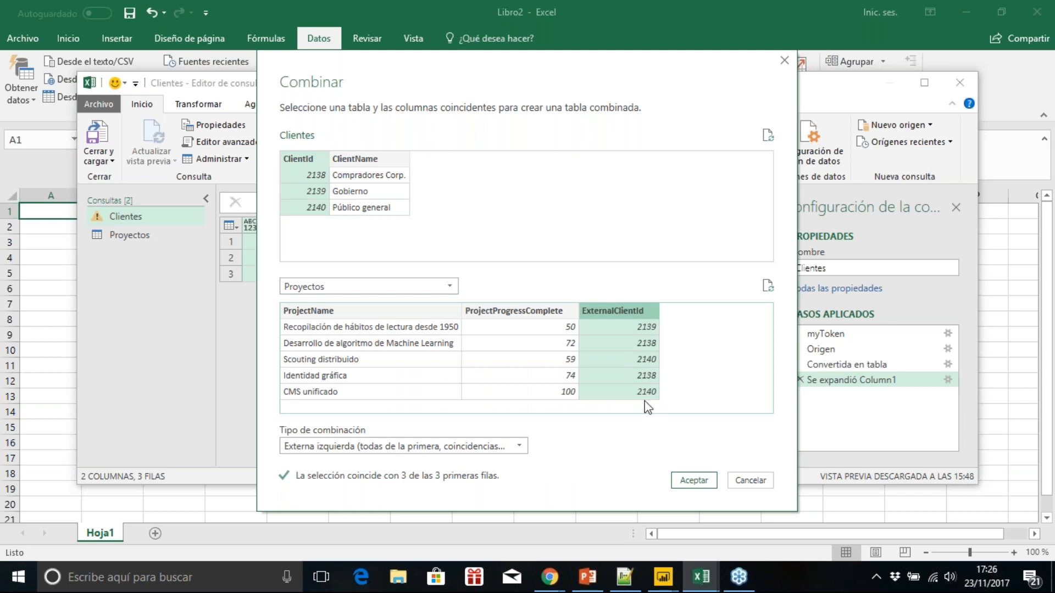
left_click(688, 477)
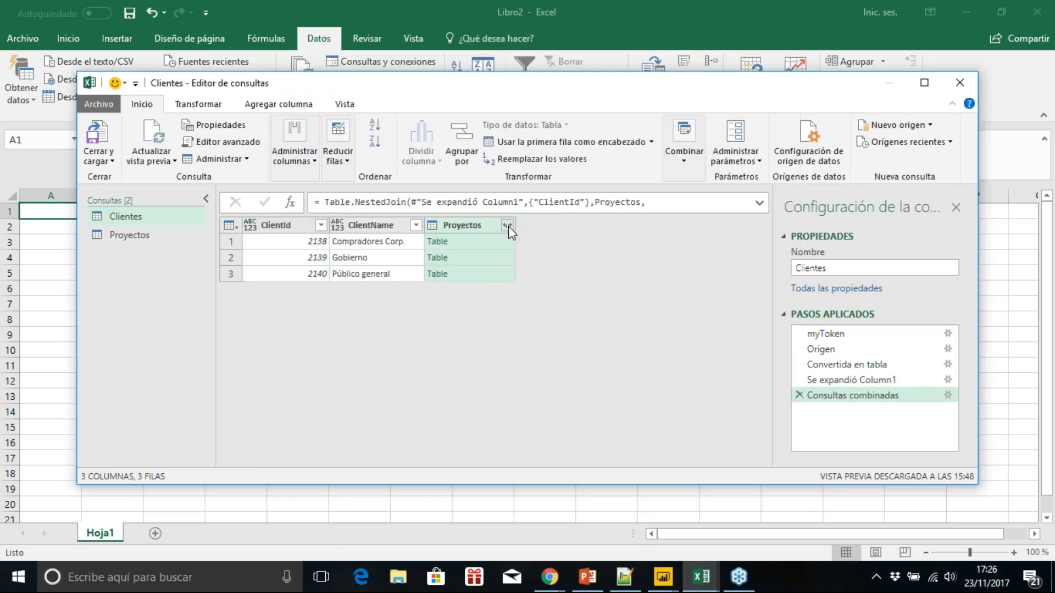
Step: Expand the merged Proyectos column into only ProjectName and ProjectProgressComplete, without the original column name as prefix
left_click(506, 225)
left_click(314, 335)
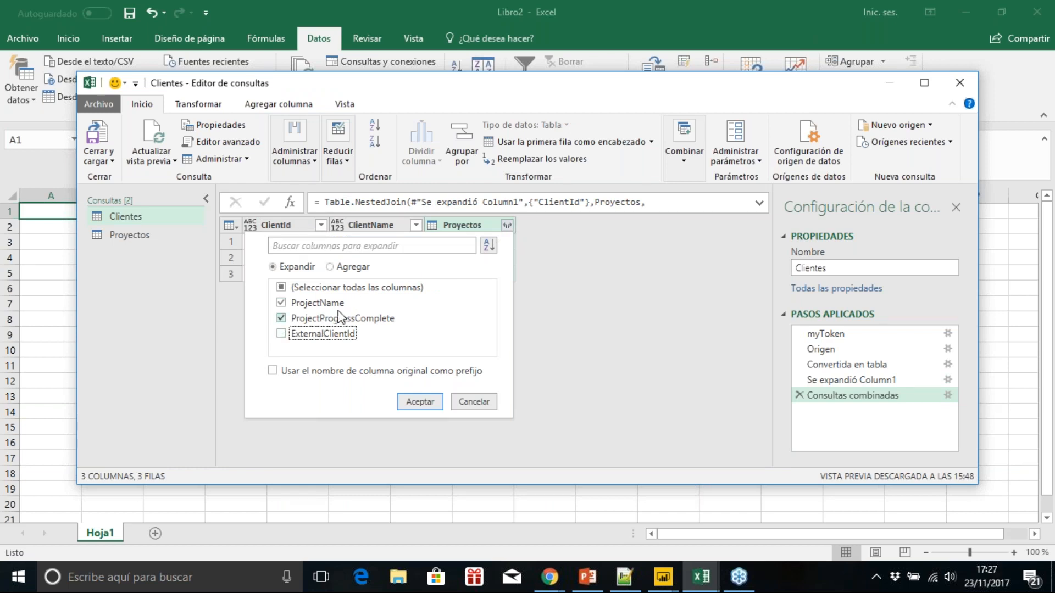
left_click(420, 401)
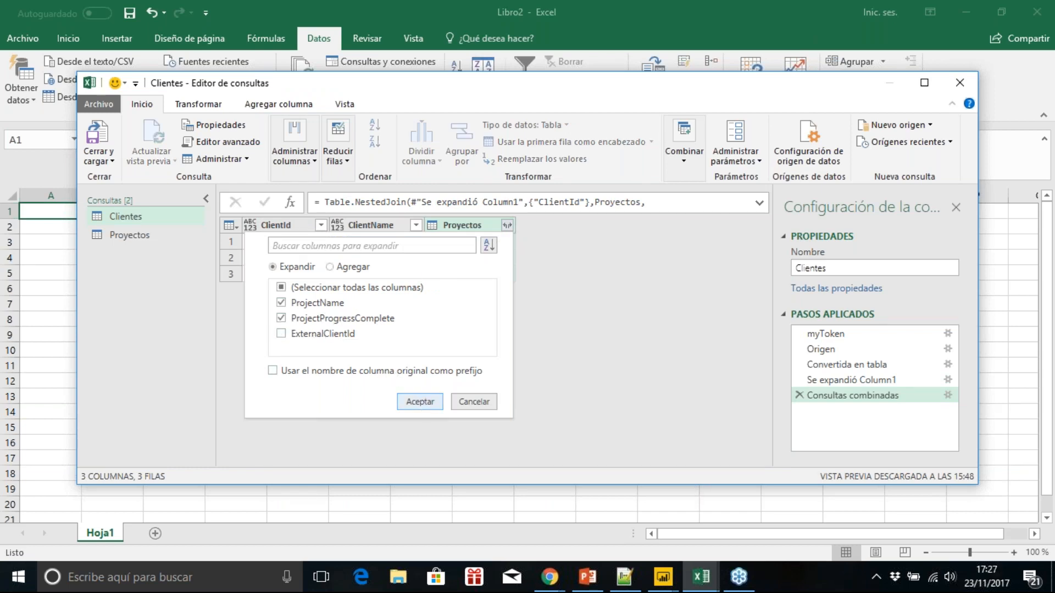
left_click_drag(594, 464, 569, 466)
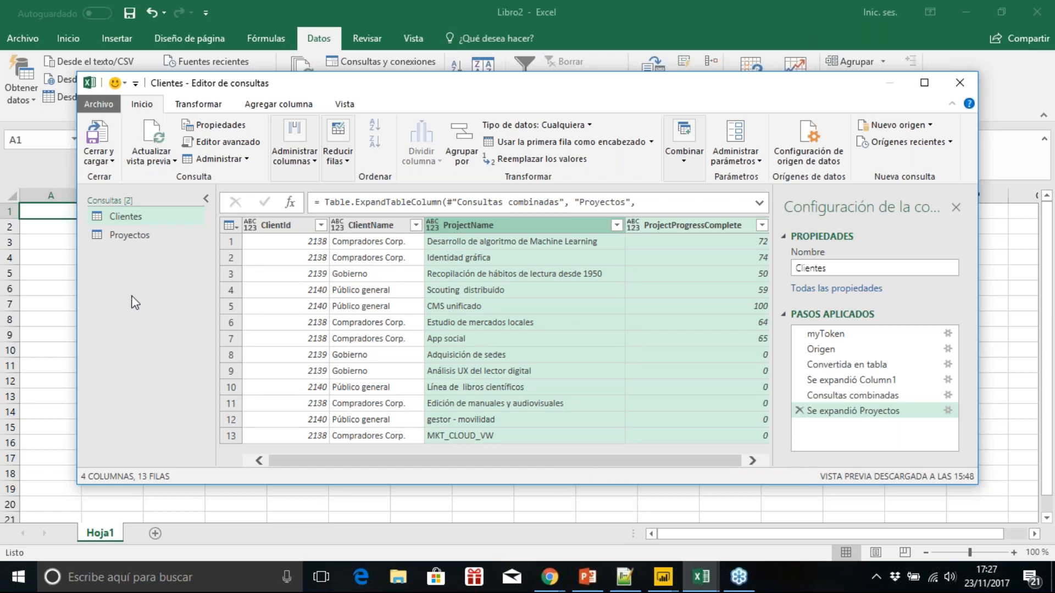
Step: Close the query editor and load both queries into worksheets, showing the Clientes table on Hoja2 without the queries list
left_click(97, 135)
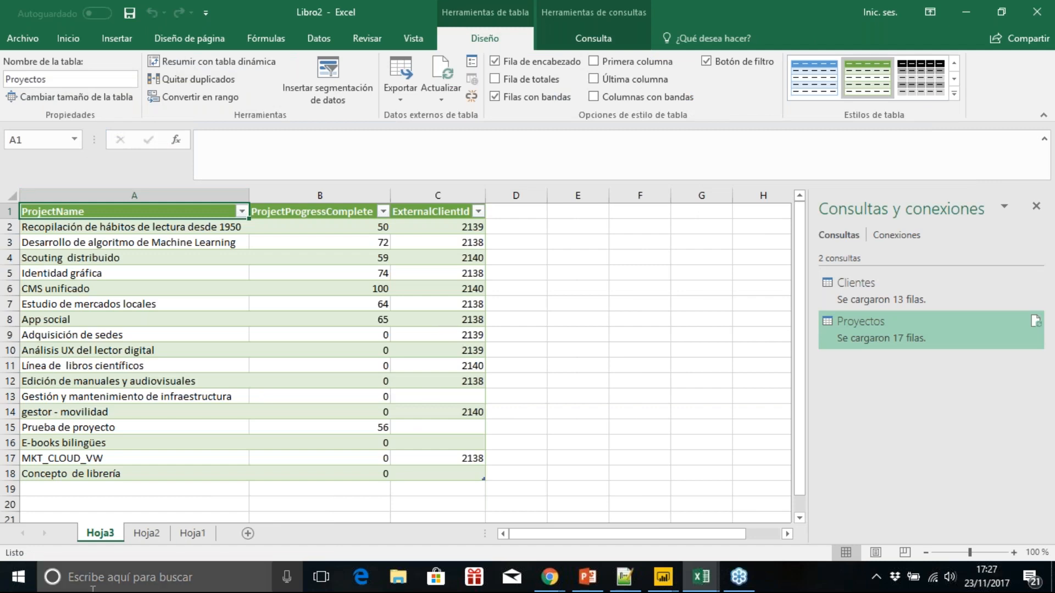
left_click(136, 536)
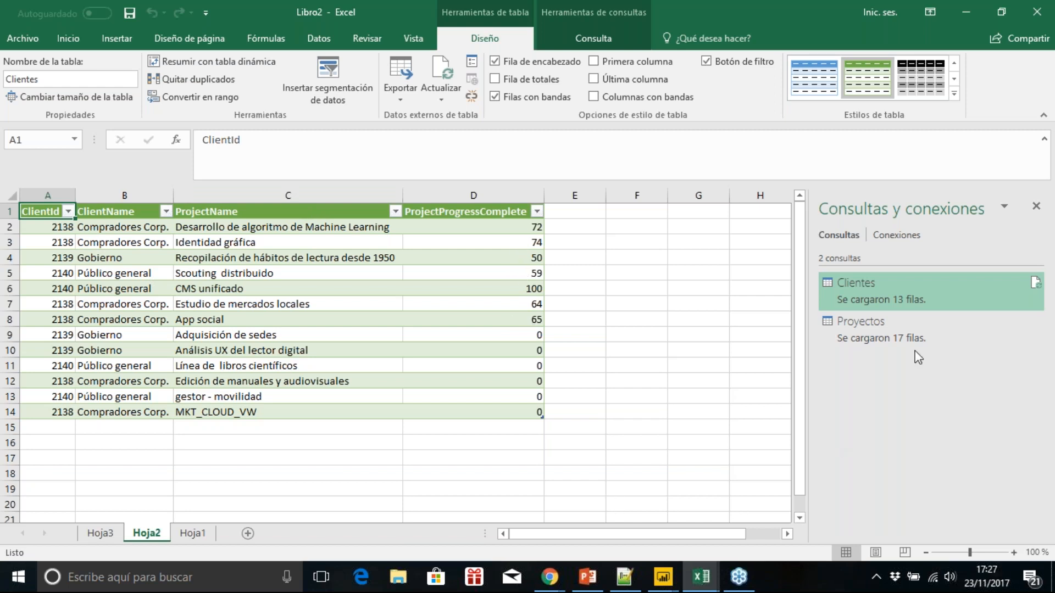
left_click(1036, 211)
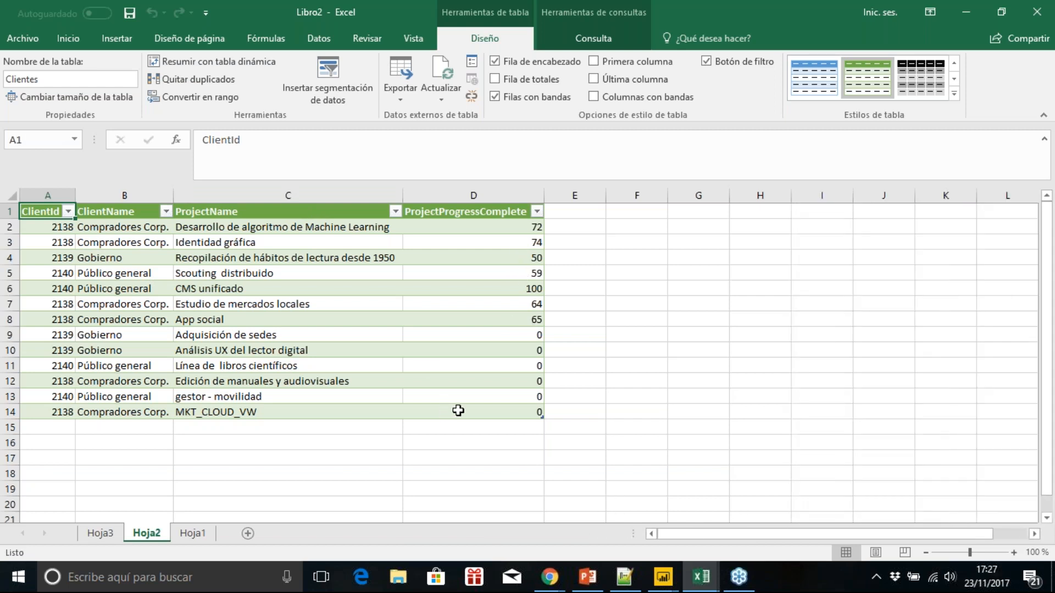
Step: Insert a pivot chart with its pivot table from the Clientes table on a new worksheet
left_click(114, 47)
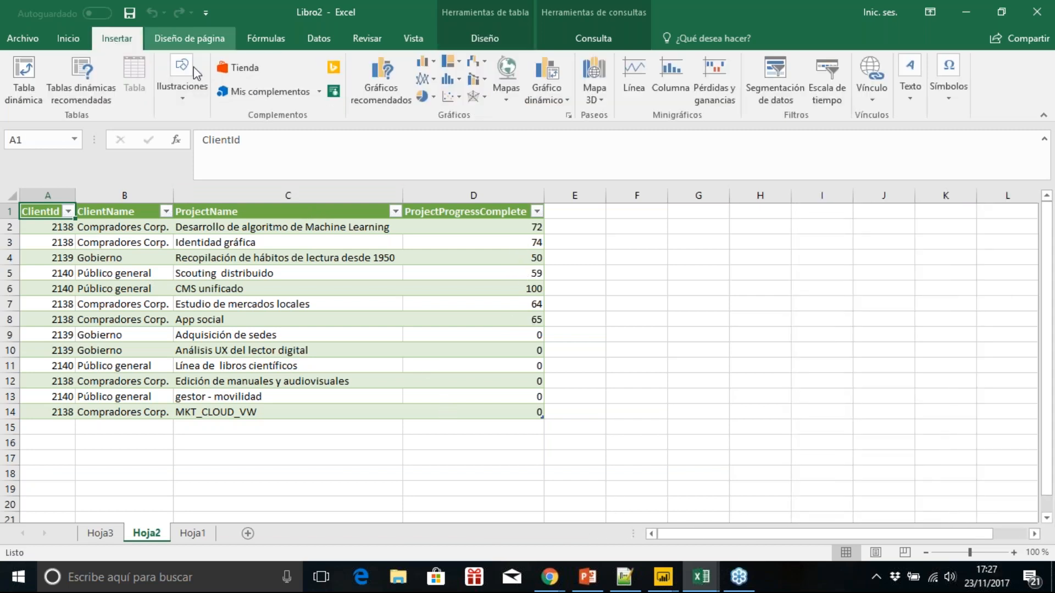
left_click(546, 108)
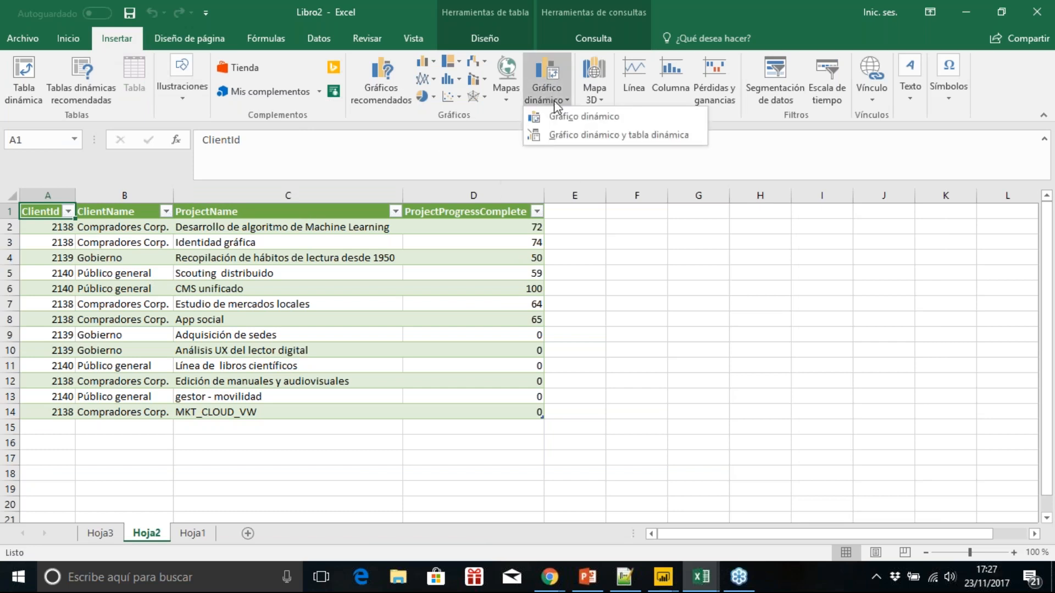
left_click(575, 134)
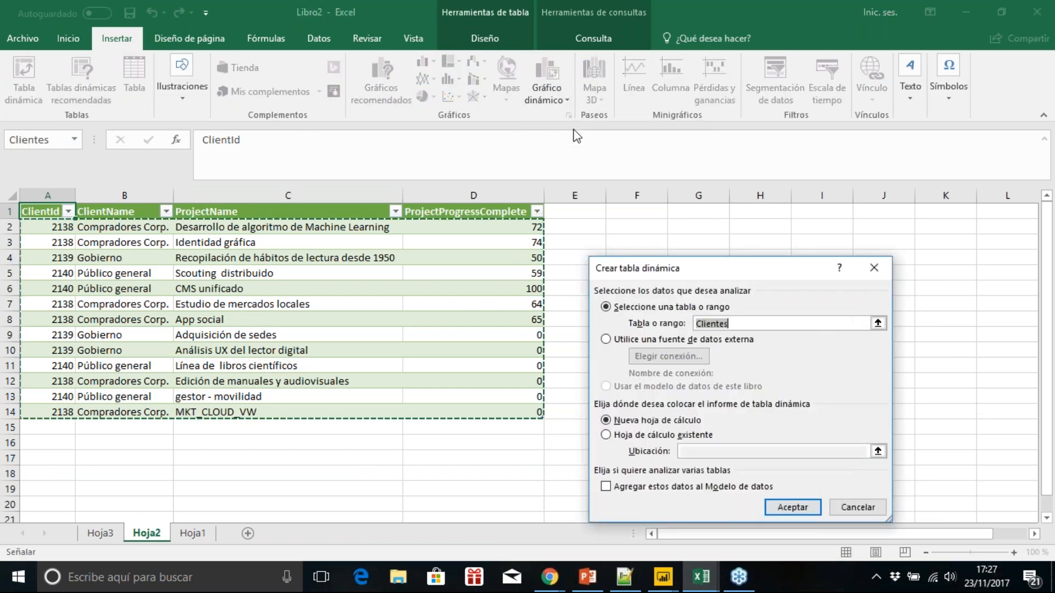
left_click(773, 506)
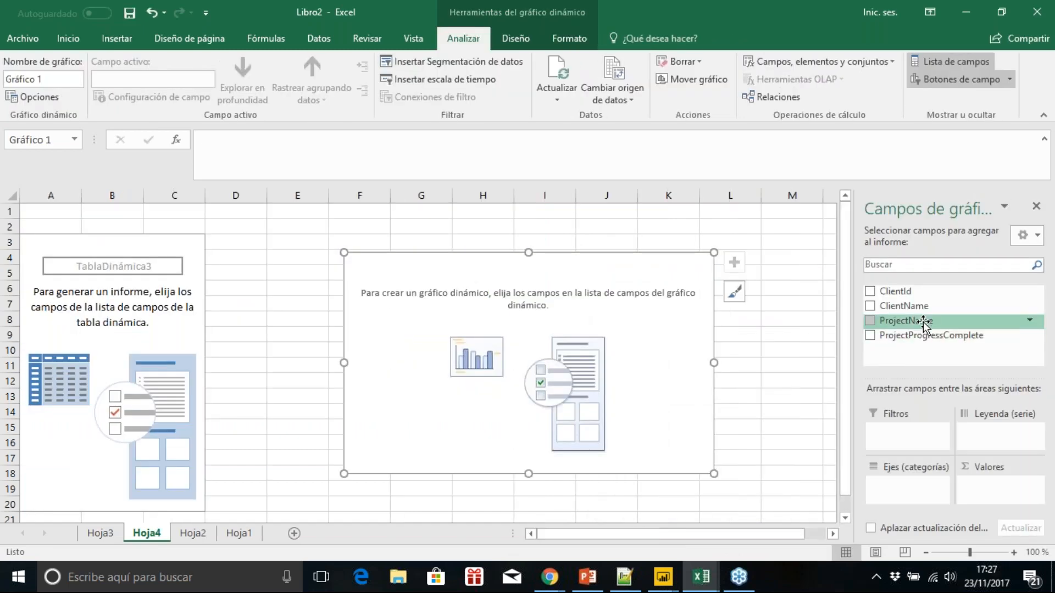
Step: Put ClientName and ProjectName on the pivot chart's category axis and the sum of ProjectProgressComplete in its values
left_click_drag(930, 307, 909, 483)
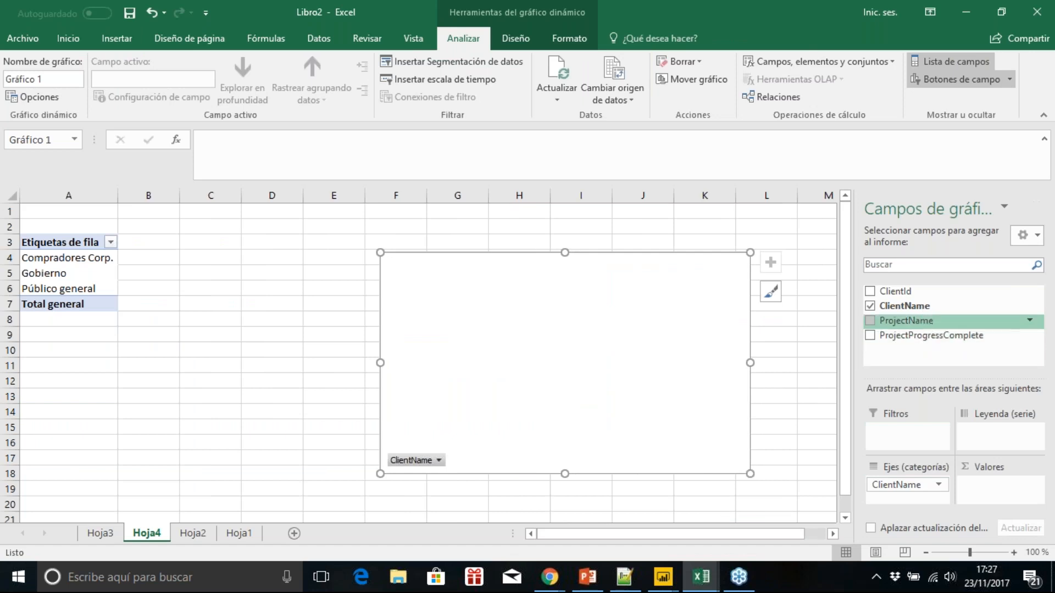
left_click_drag(907, 321, 906, 491)
left_click_drag(928, 336, 989, 483)
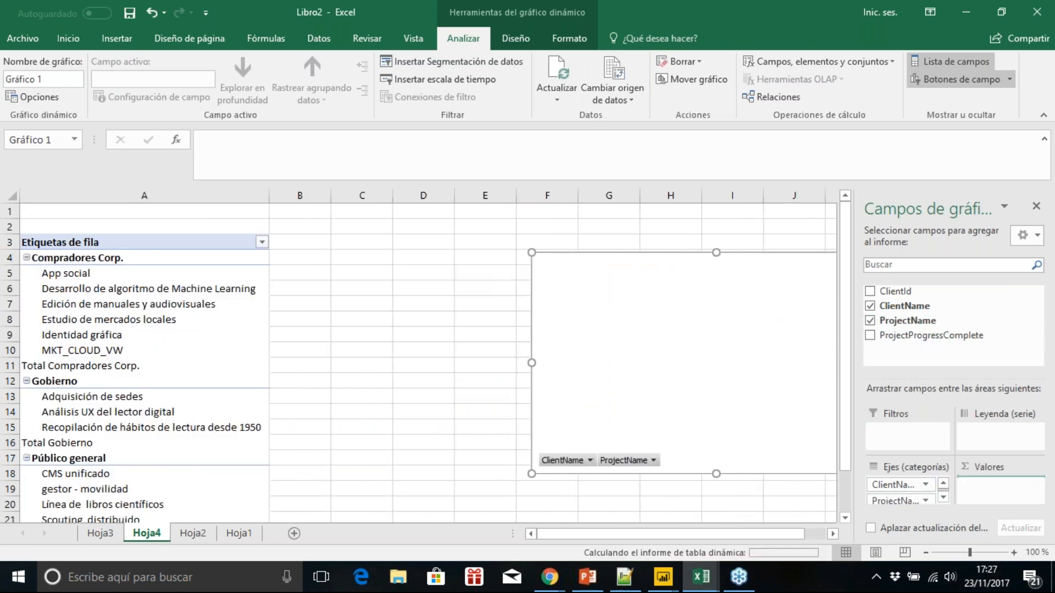
Step: Hide the chart's field list and enlarge the pivot chart to span about columns E to O, rows 4 to 19
left_click(832, 533)
left_click(833, 533)
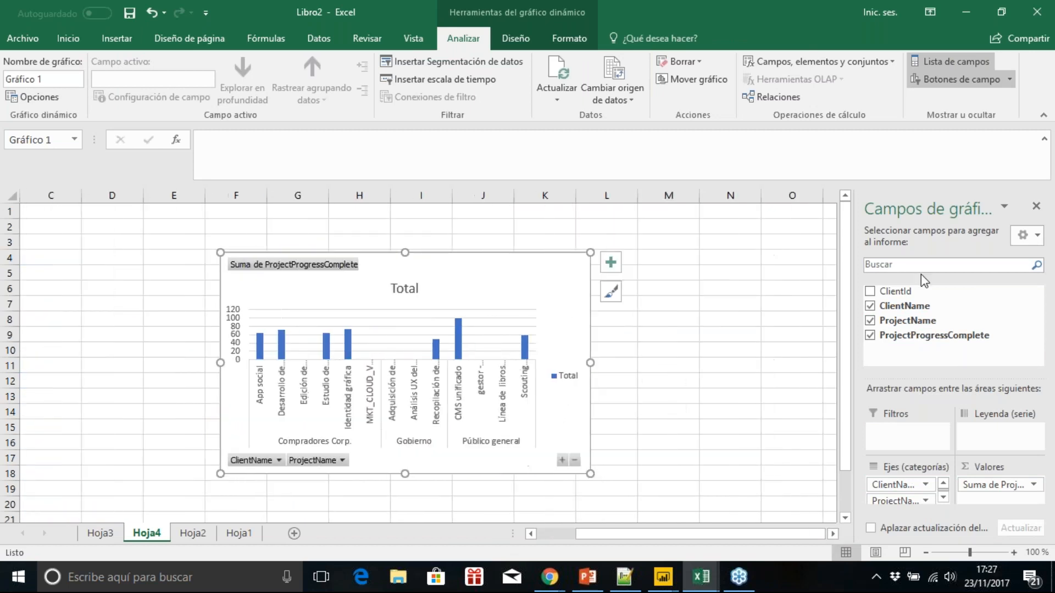
left_click(1036, 208)
left_click_drag(590, 474, 824, 488)
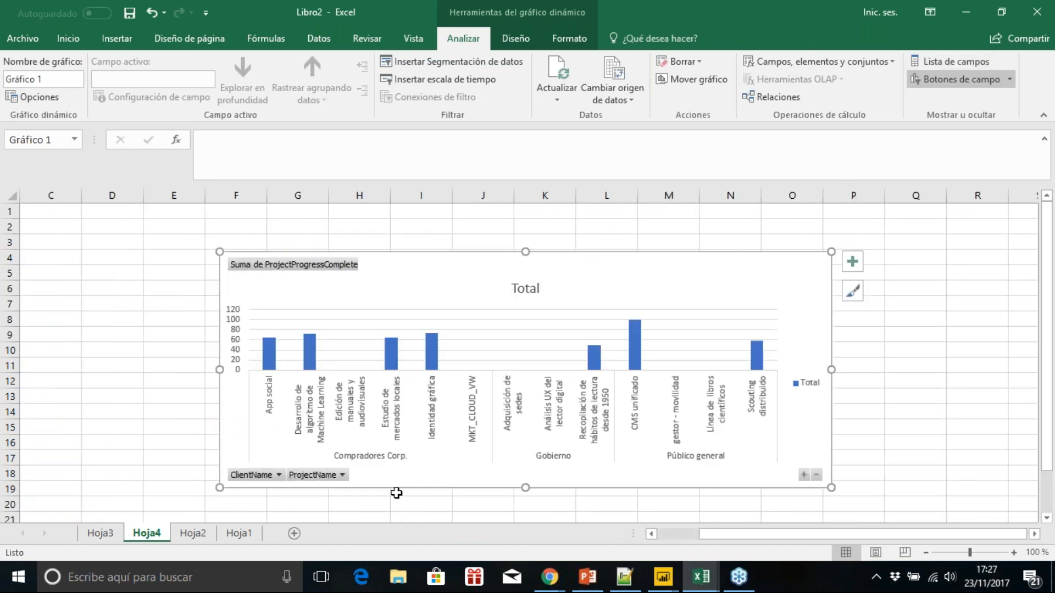
left_click_drag(218, 487, 138, 495)
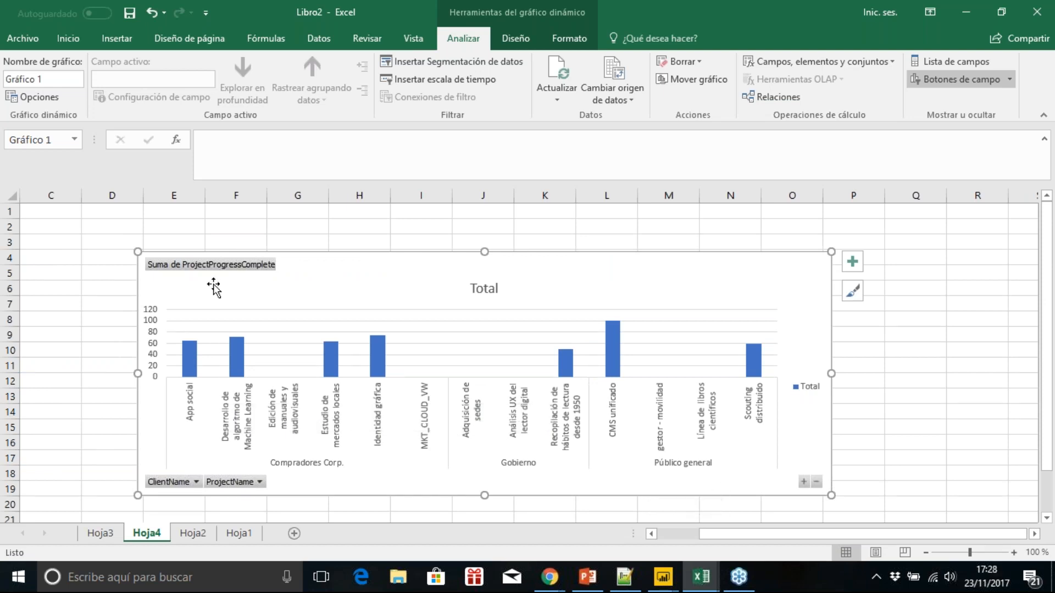
Step: Create a new blank workbook
left_click(22, 39)
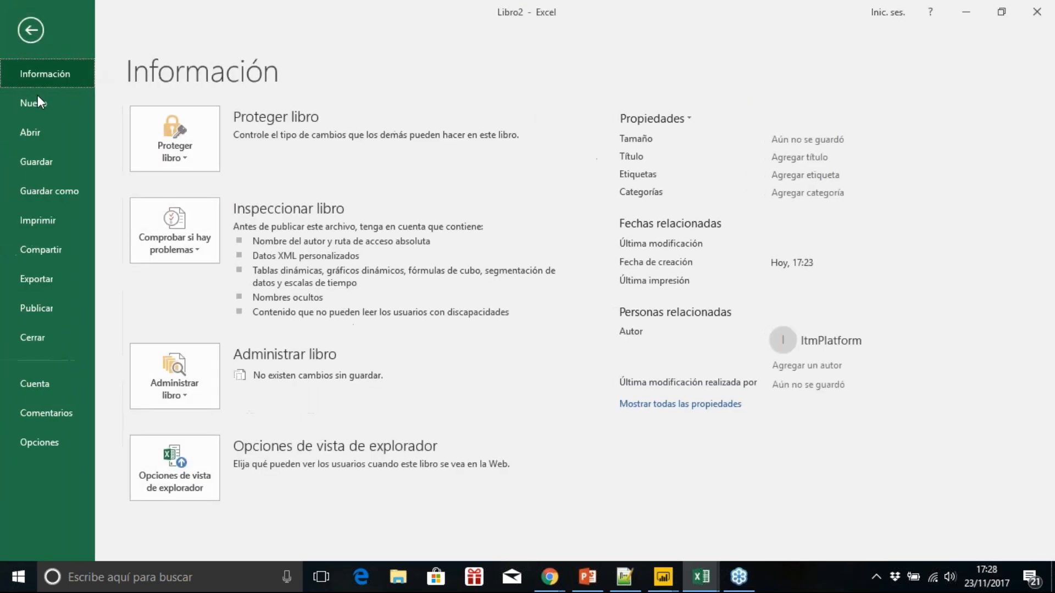
left_click(38, 103)
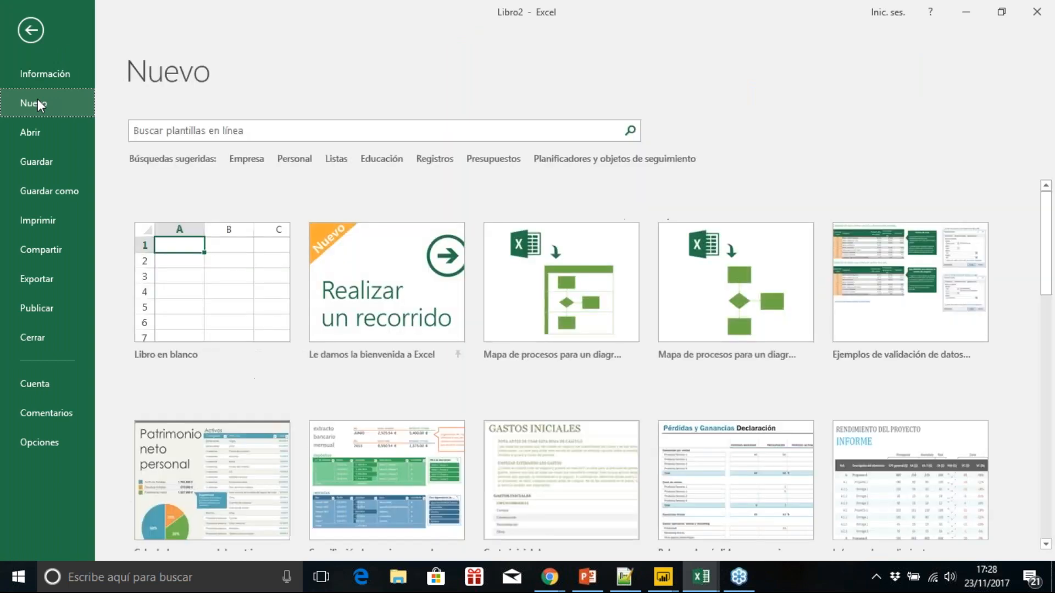
left_click(233, 314)
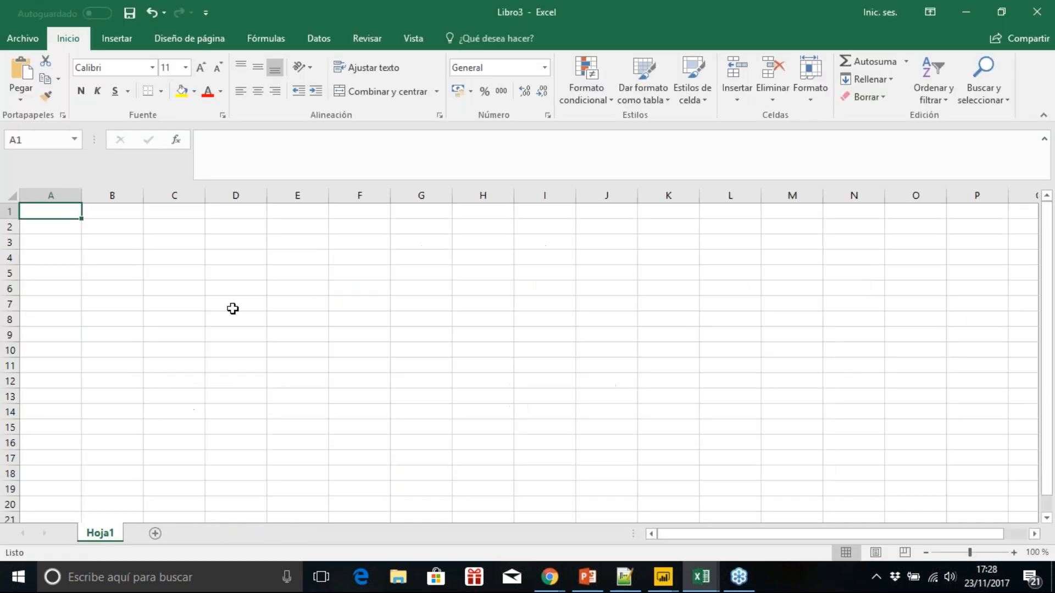
Step: Create a web query from the ITM Platform booksy360 login URL, including the account e-mail and password
left_click(319, 38)
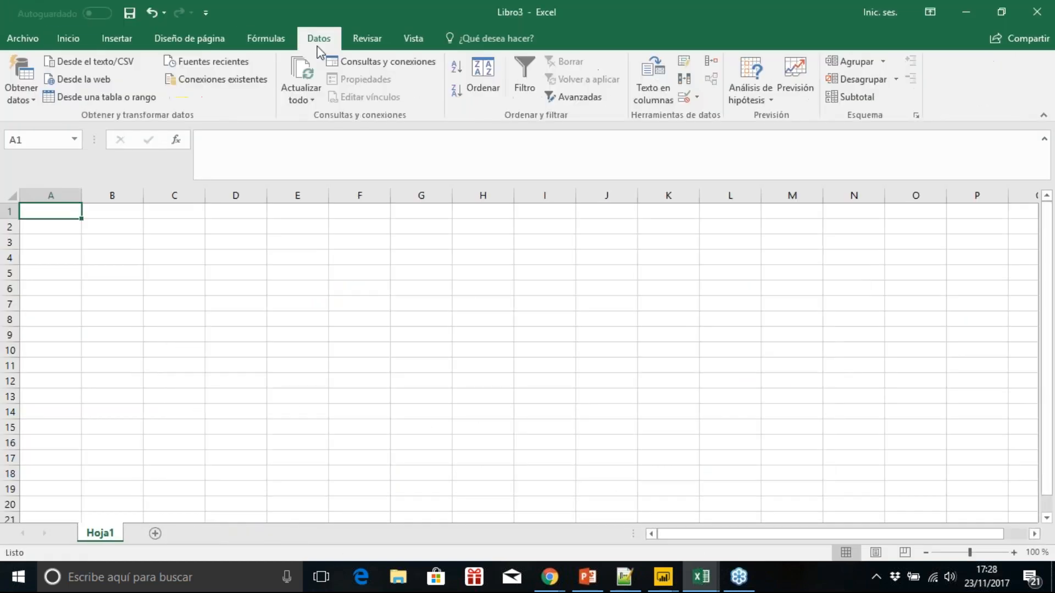
left_click(31, 100)
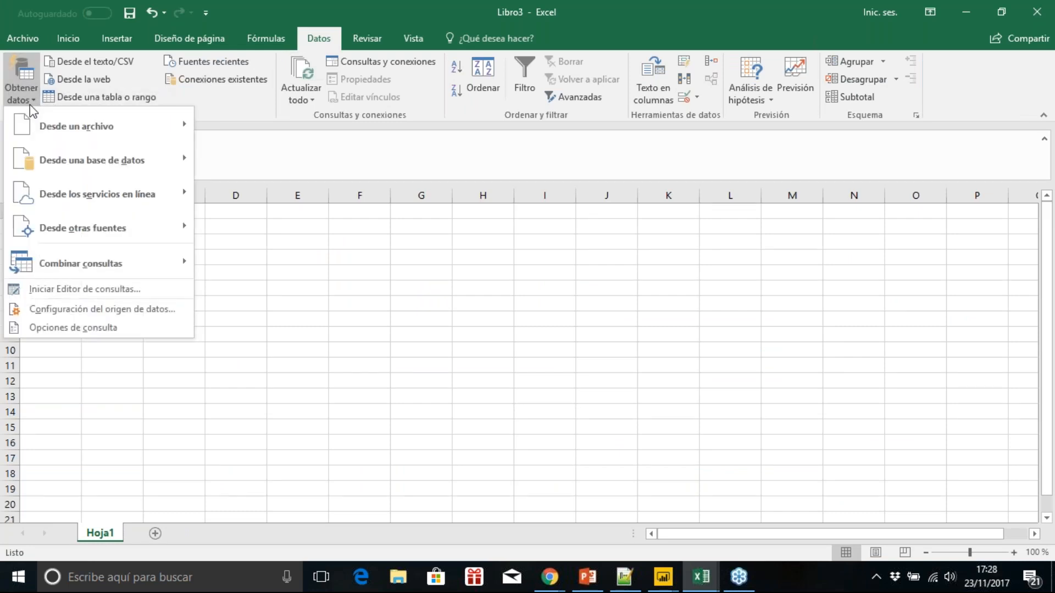
mouse_move(87, 232)
left_click(260, 266)
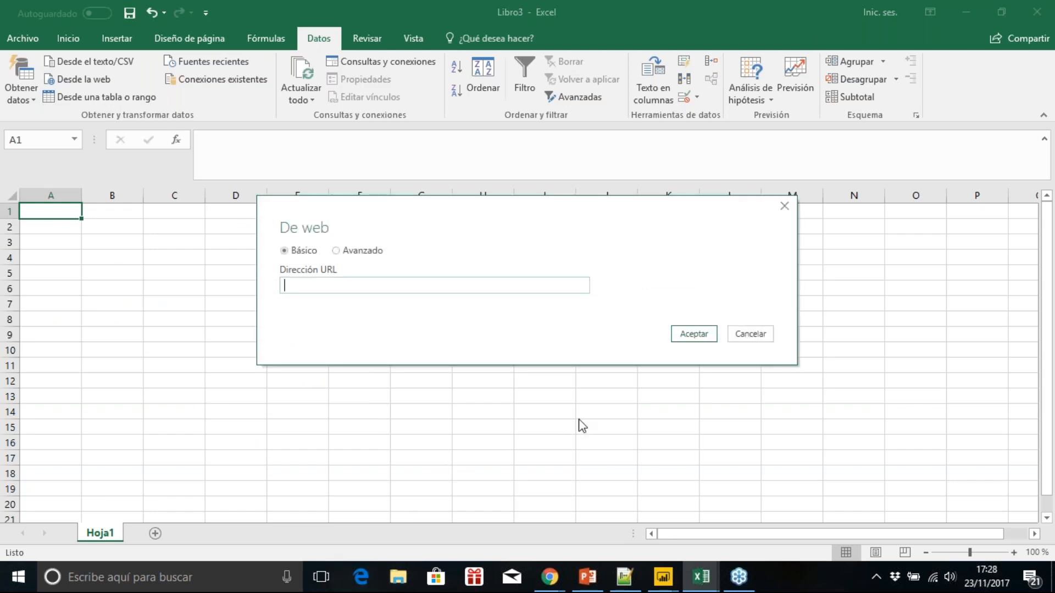
key("alt+Tab")
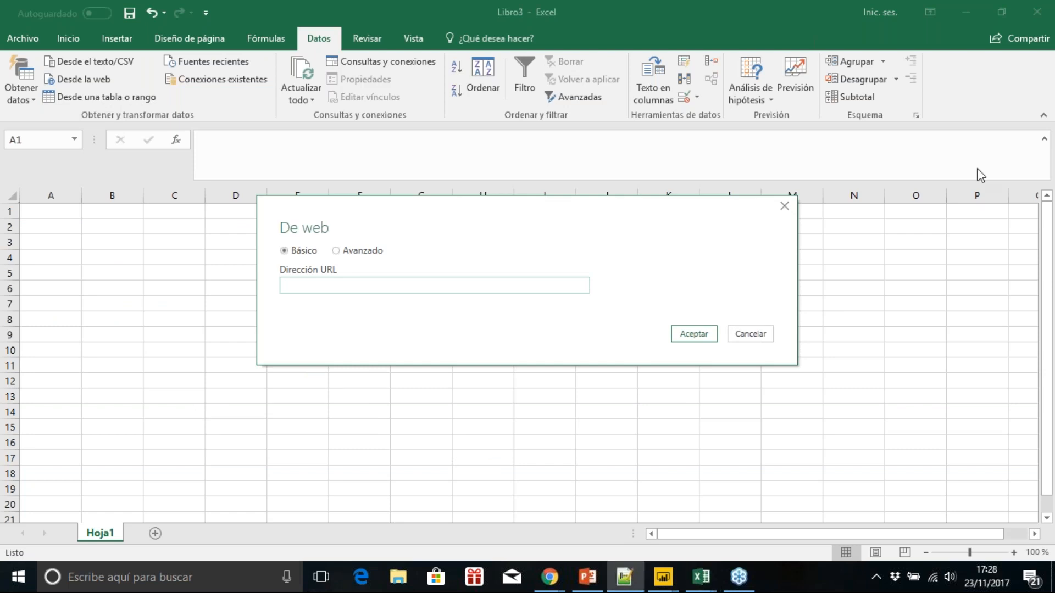
left_click(519, 285)
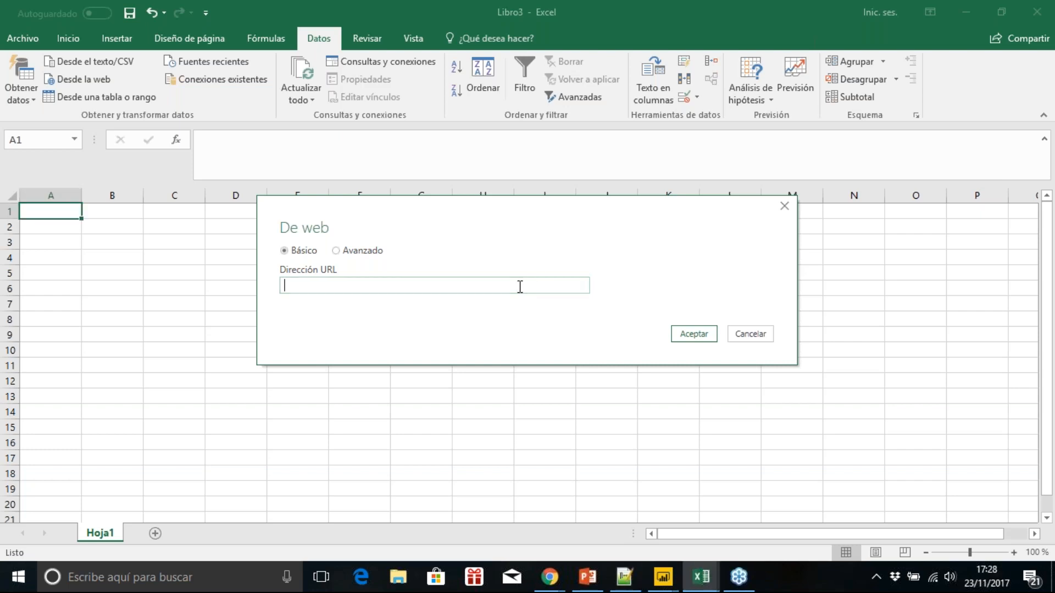
key("ctrl+v")
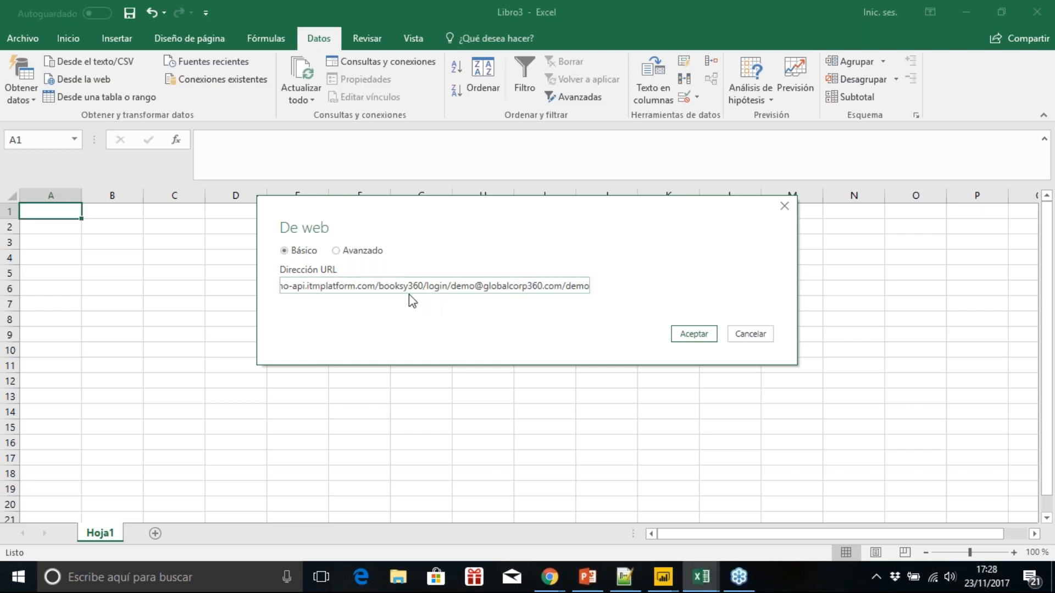
type("y")
left_click(694, 334)
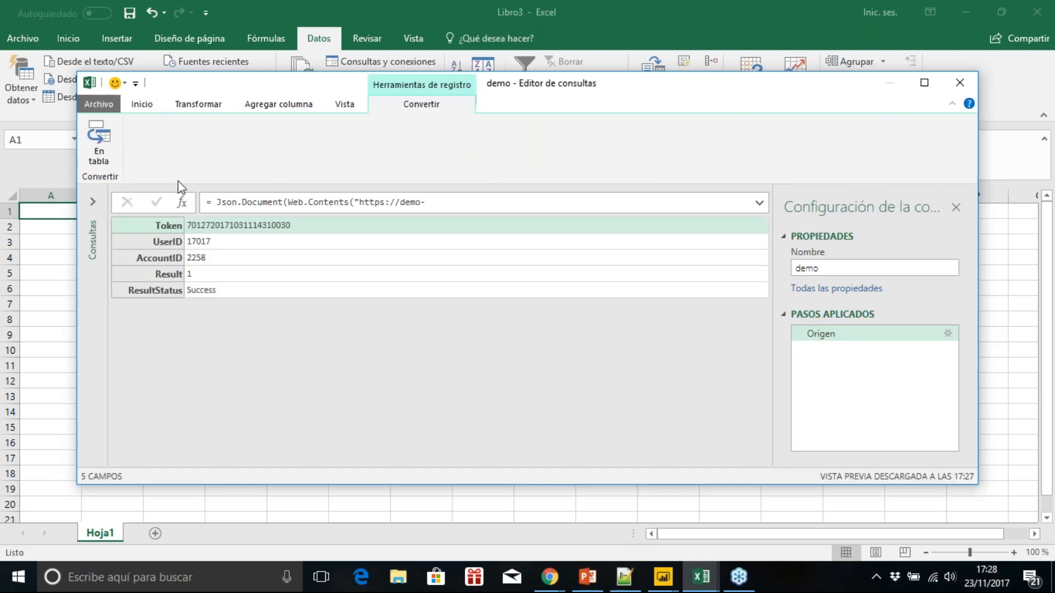
Step: Replace the query's source code with a myToken login call using the account credentials and an Origen request to booksy360/projects with the token header
left_click(143, 105)
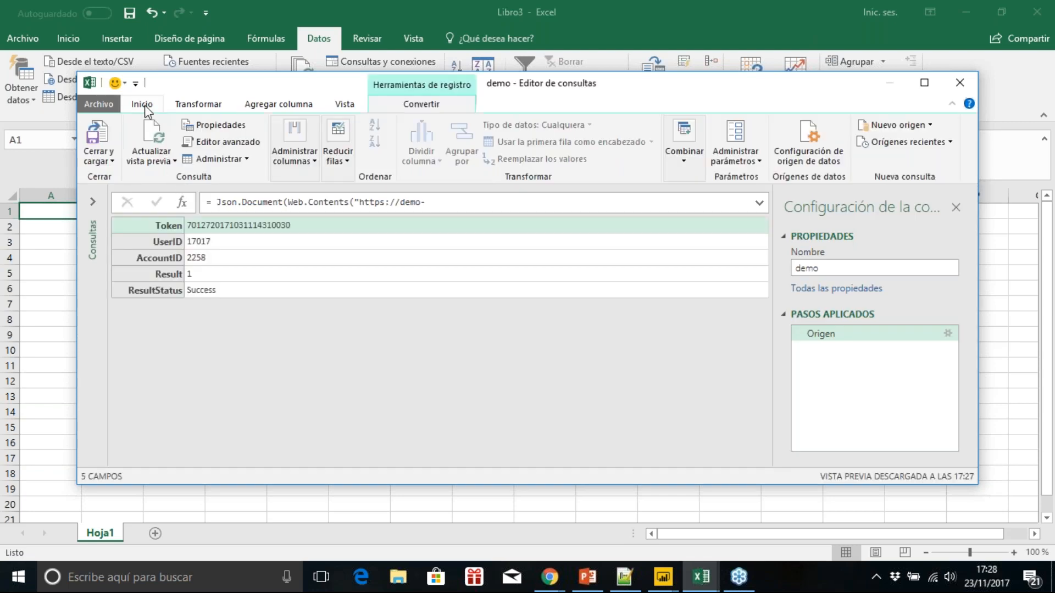
left_click(206, 144)
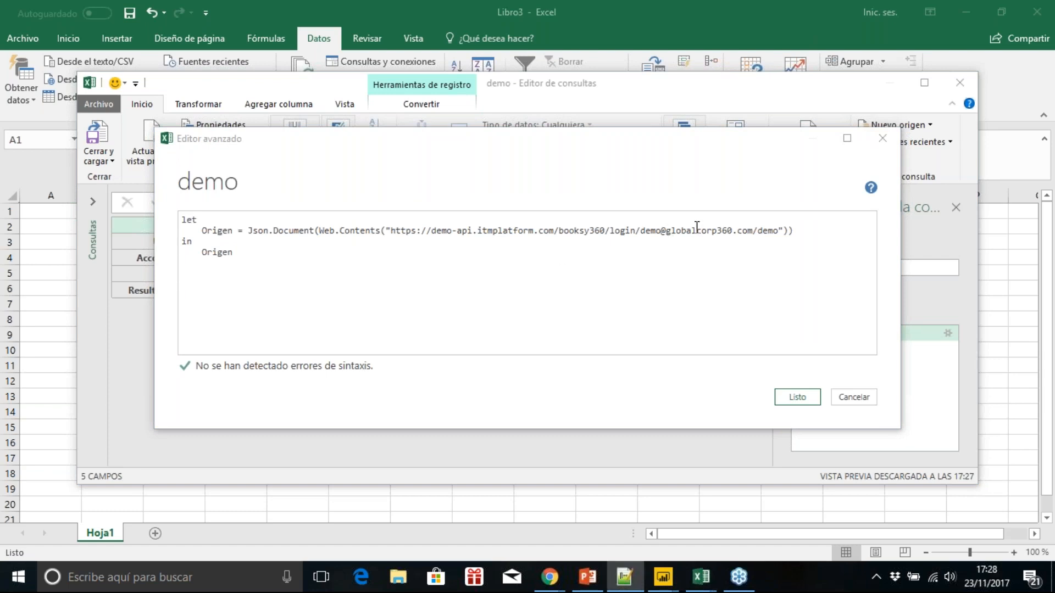
left_click_drag(802, 225, 226, 224)
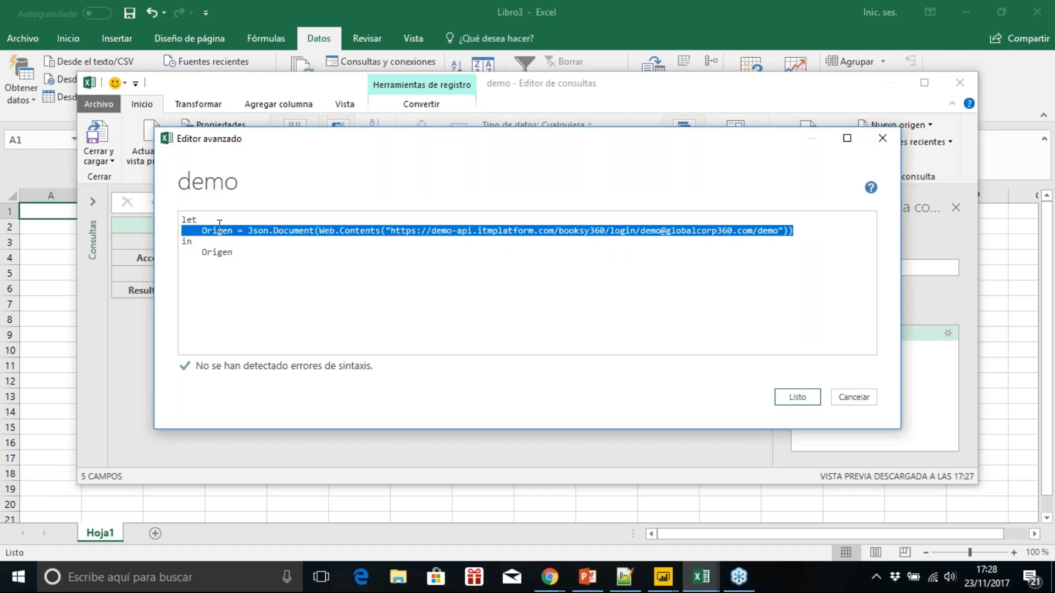
key("ctrl+v")
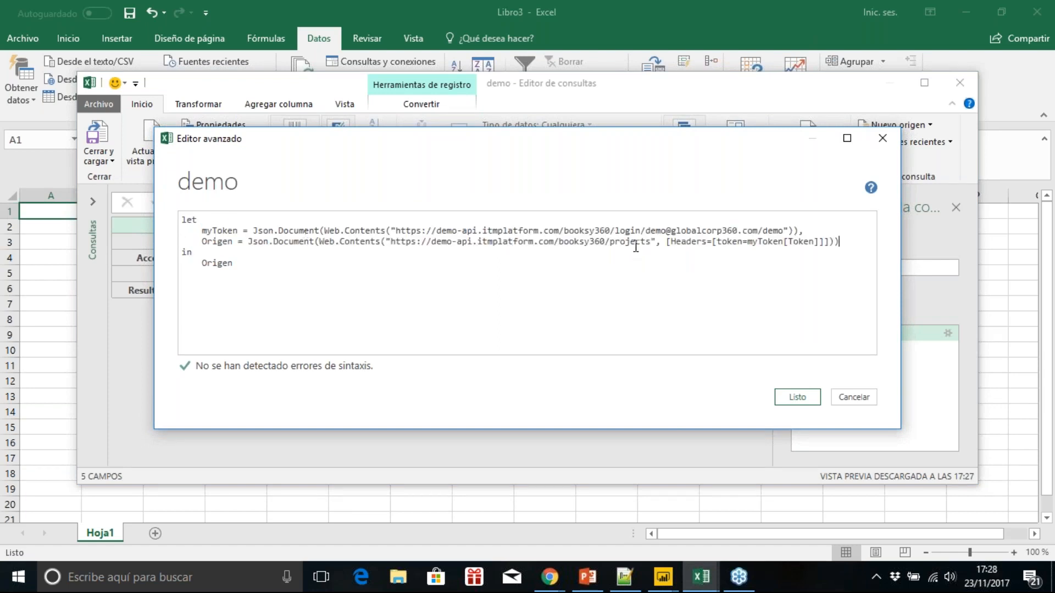
left_click(785, 400)
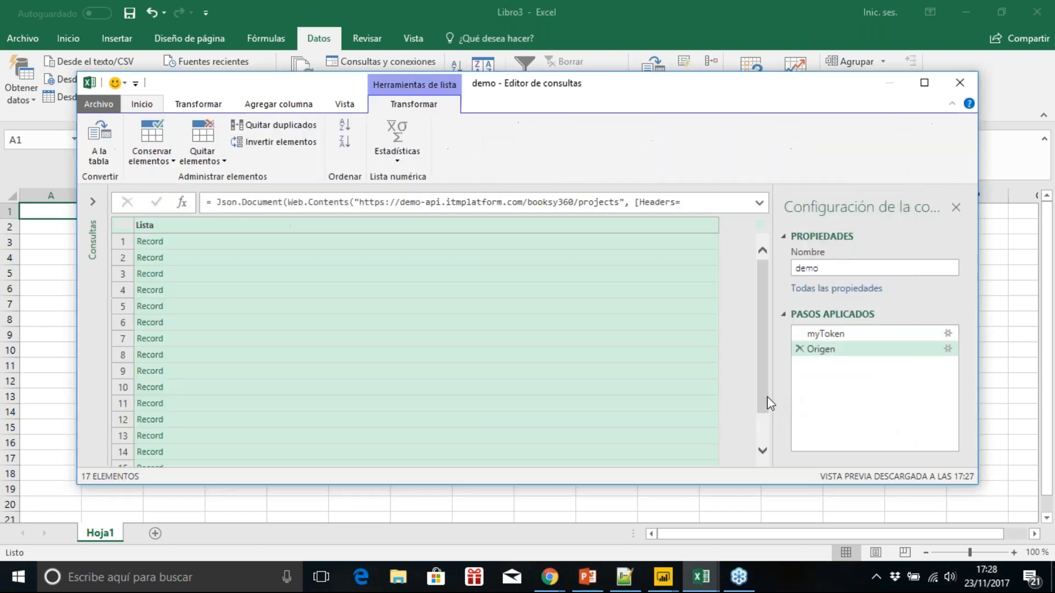
Step: Convert the record list to a table and expand only ProjectId and ProjectName, without the original column name as prefix
left_click(113, 137)
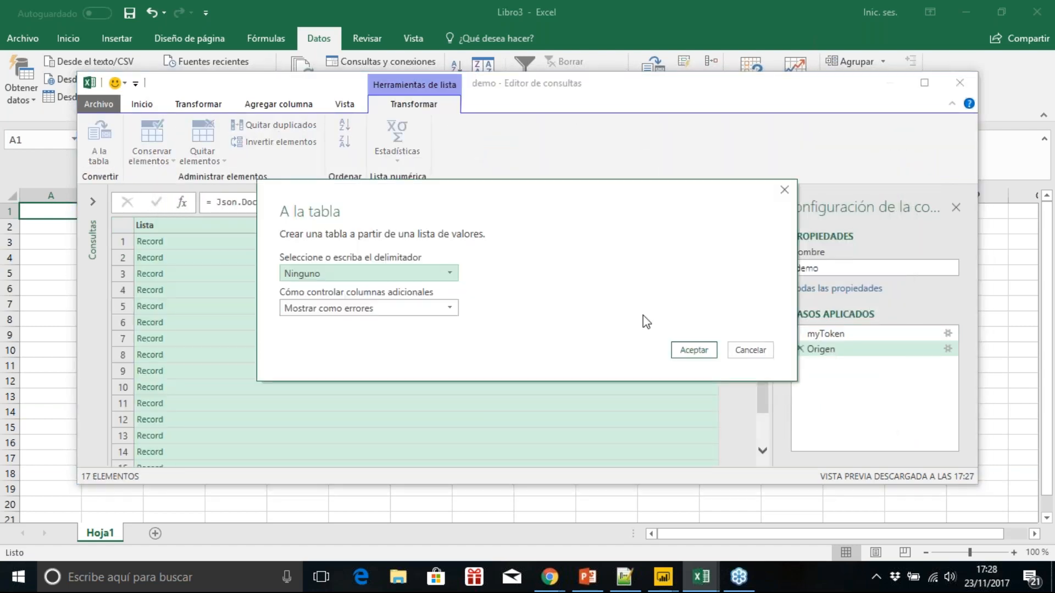
left_click(692, 349)
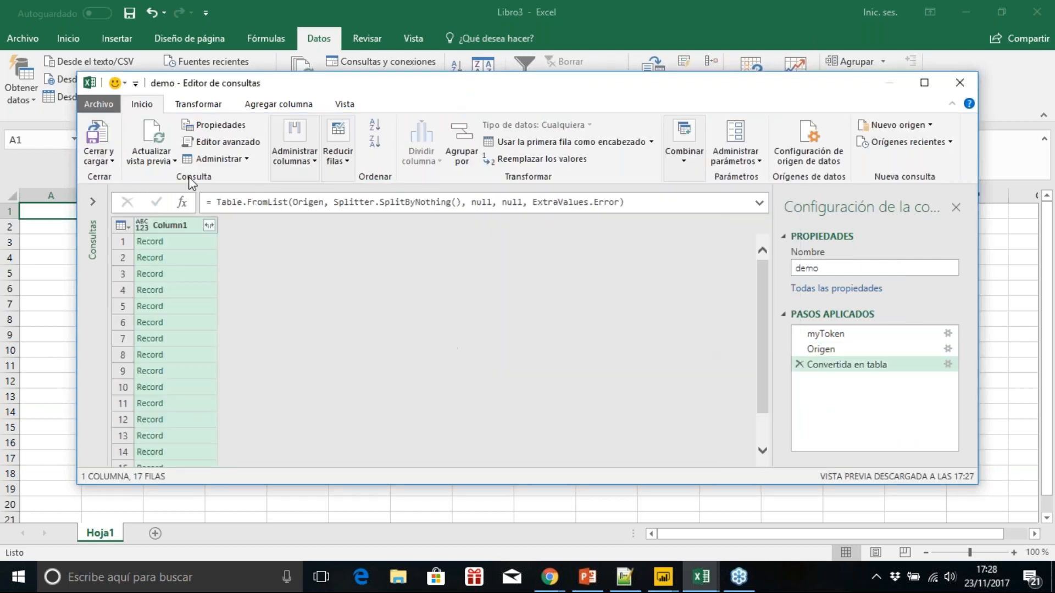
left_click(209, 225)
left_click(233, 411)
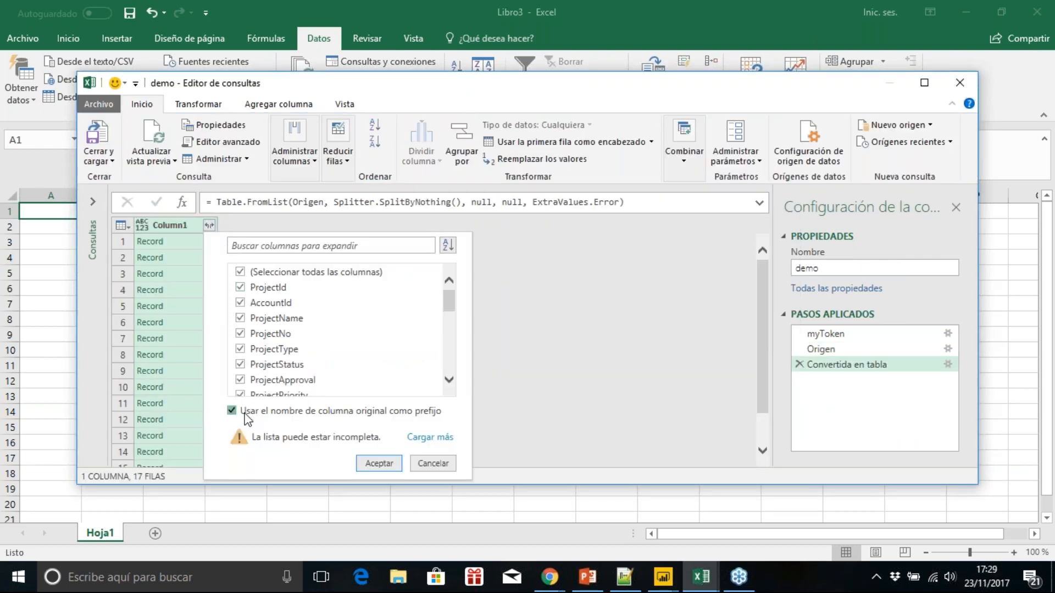
left_click(276, 278)
left_click(275, 285)
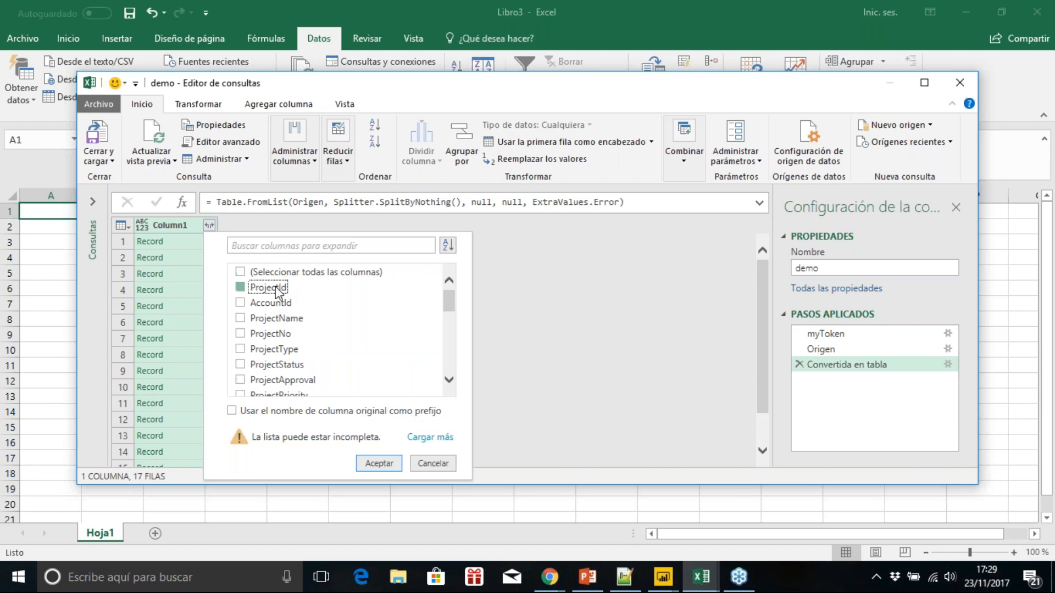
left_click(273, 319)
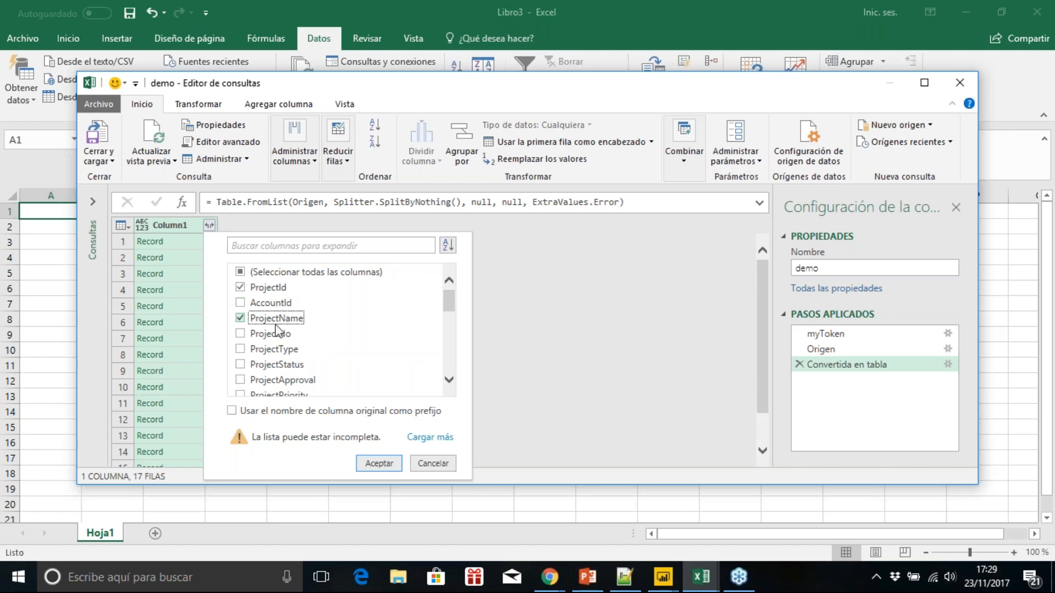
left_click(385, 465)
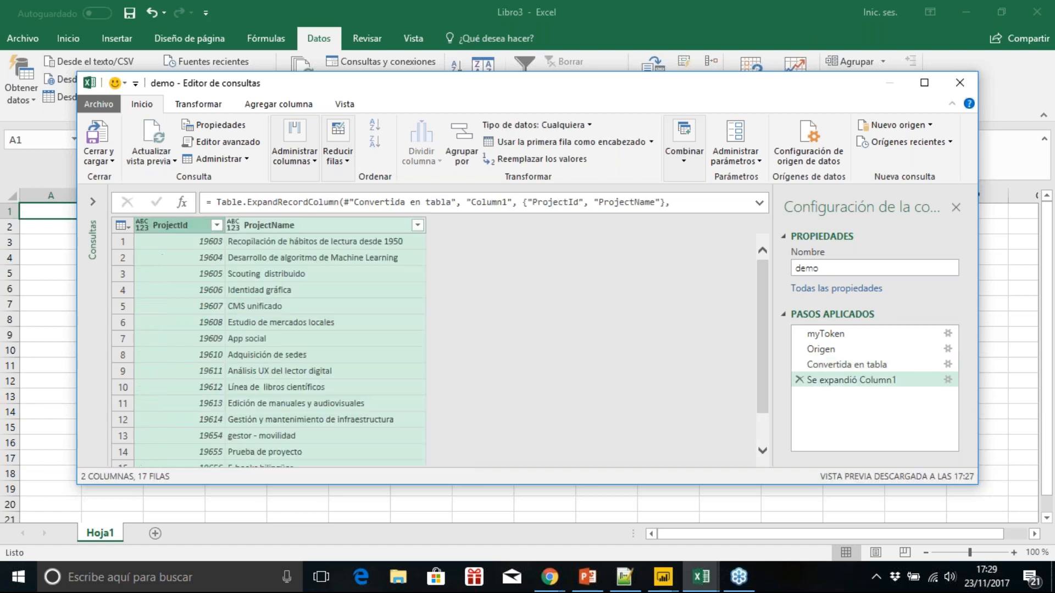
Step: Rename the projects query as Proyectos
double_click(852, 268)
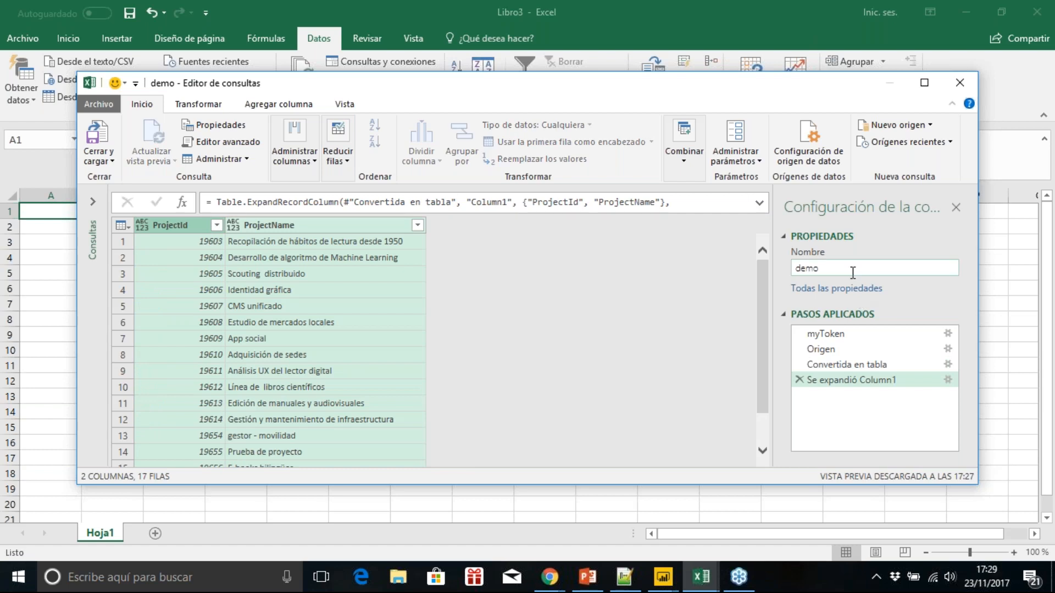
type("Proyectos")
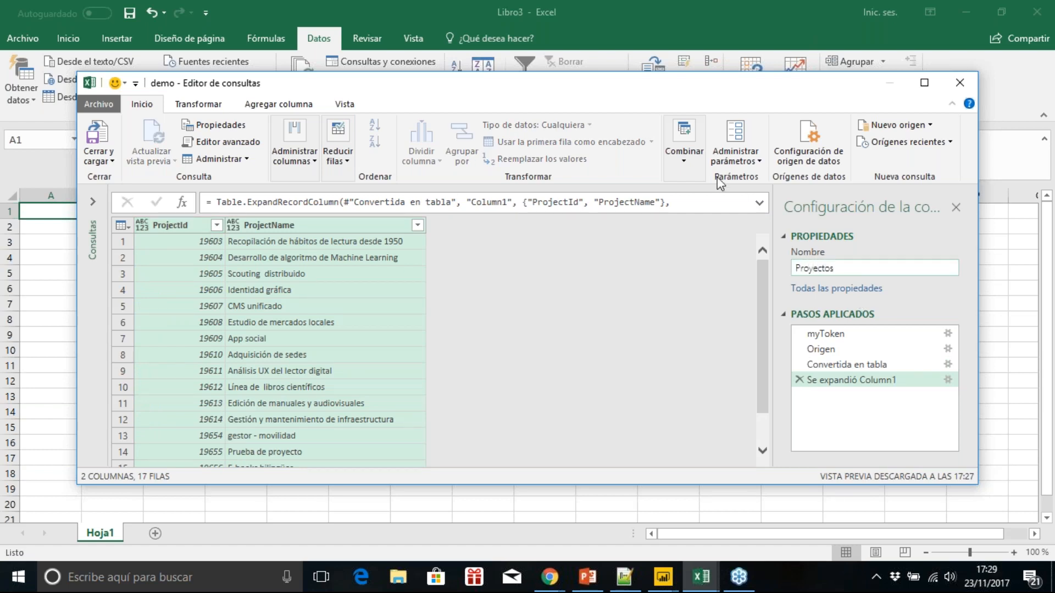
left_click(93, 204)
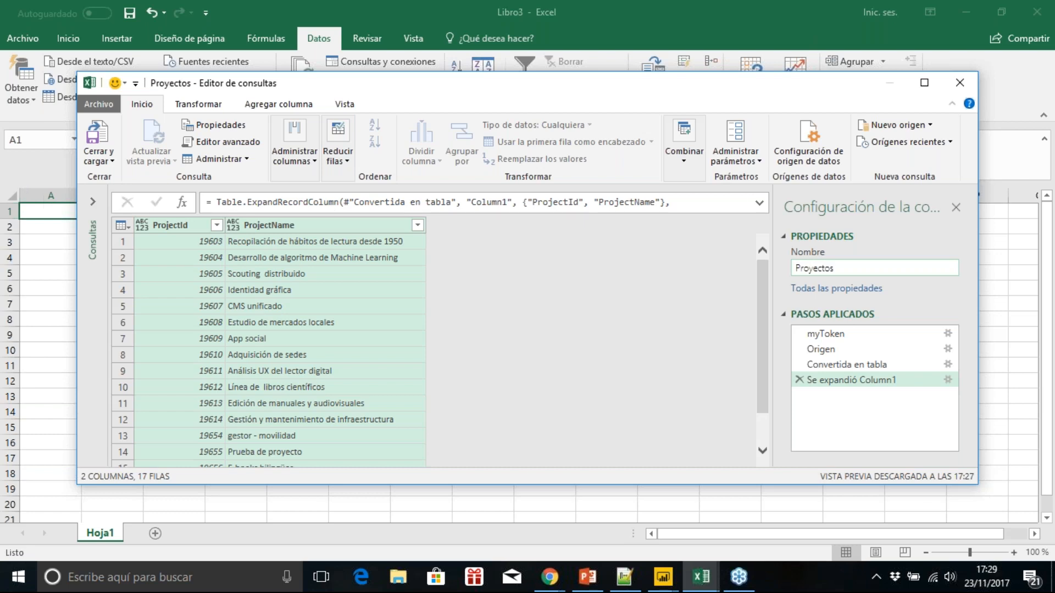
Step: Add a new blank query alongside Proyectos in the query list
left_click(93, 202)
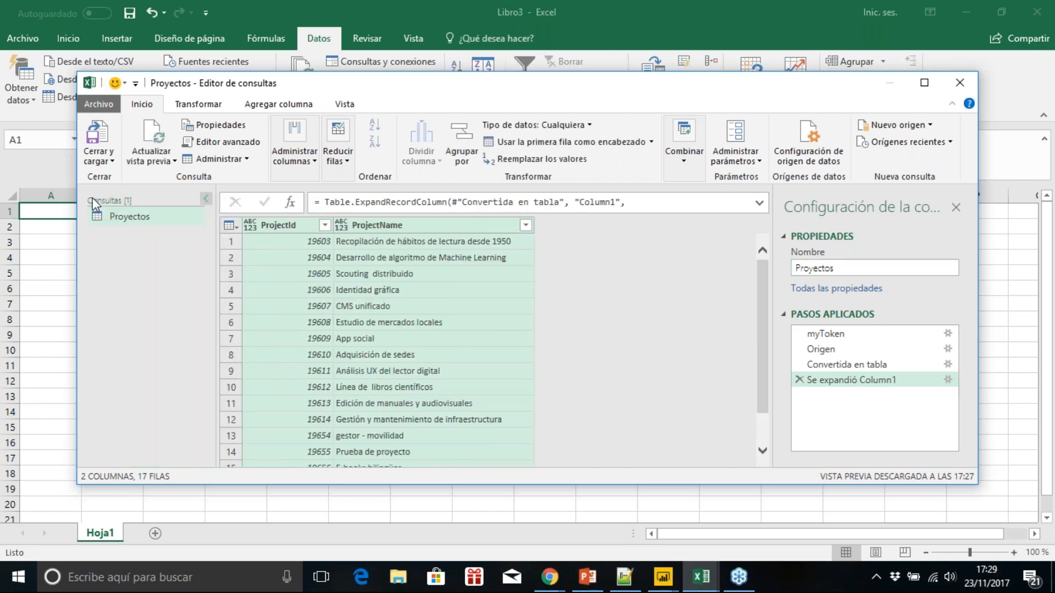
right_click(146, 240)
mouse_move(181, 272)
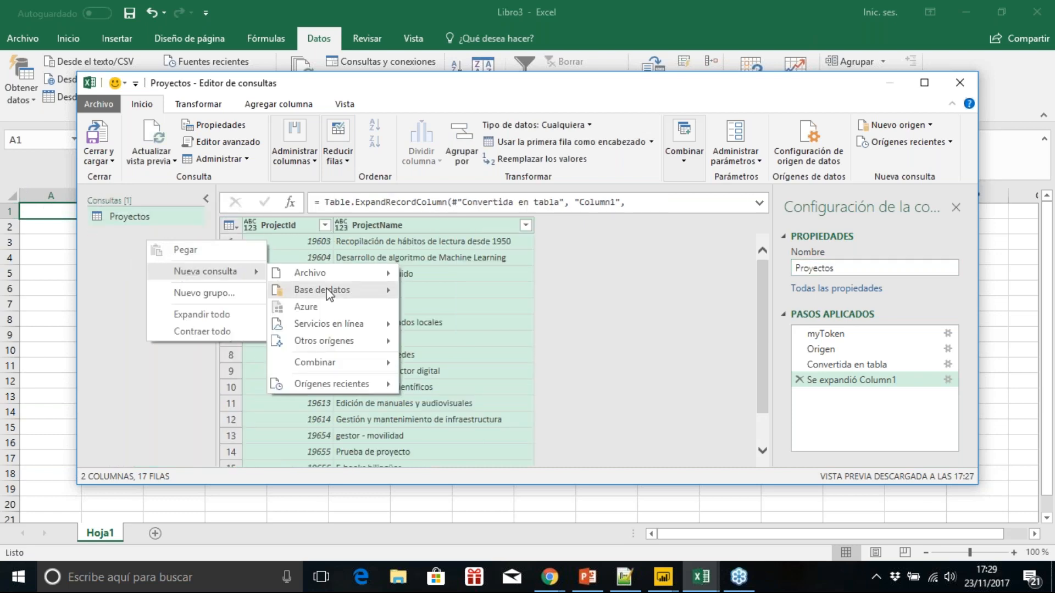
mouse_move(324, 341)
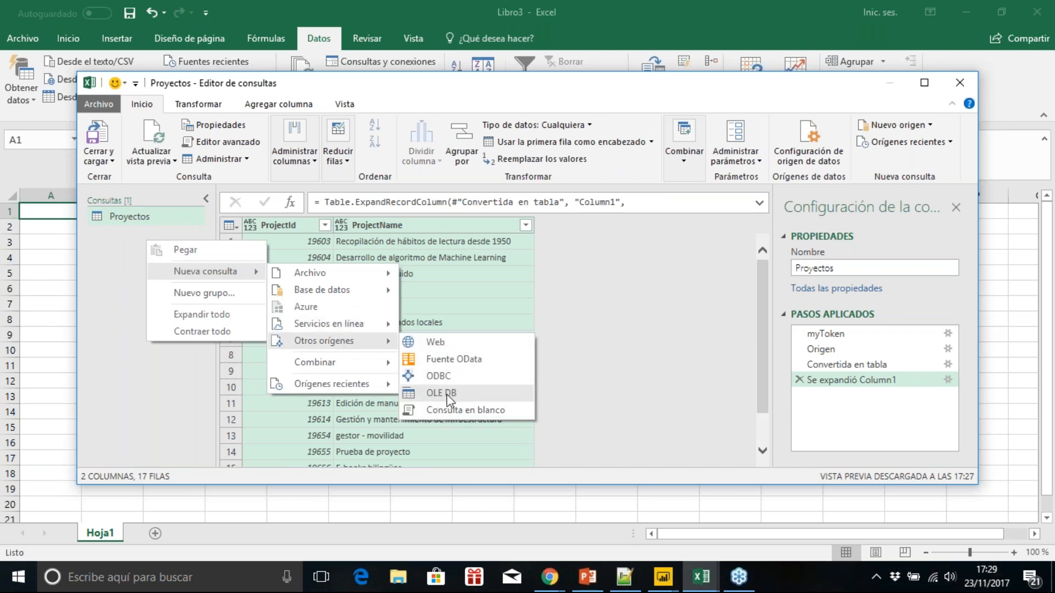
left_click(455, 407)
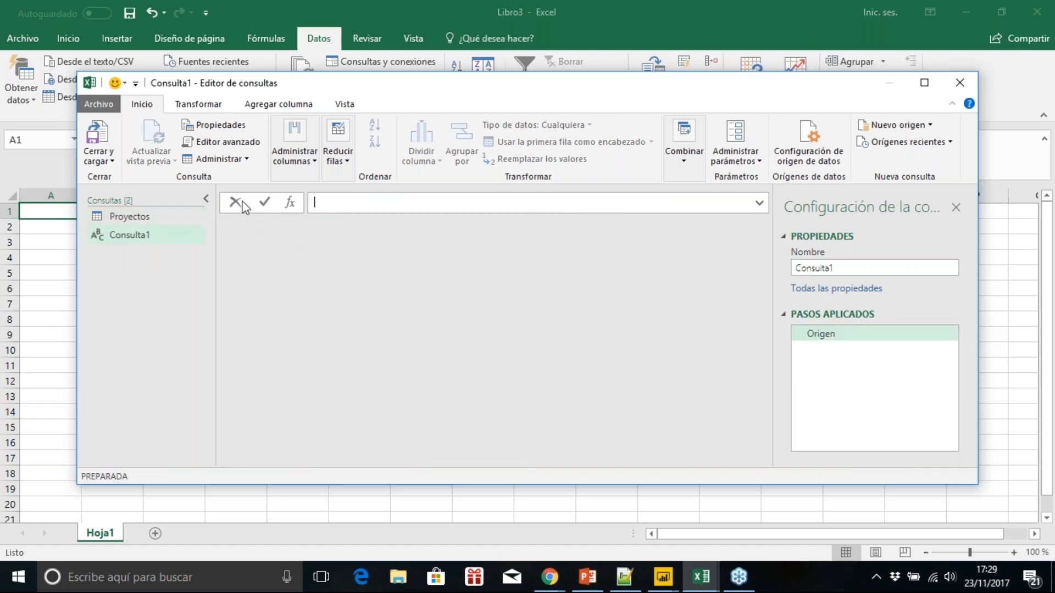
Step: Replace the blank query's source code with the myToken credential login and a token-authenticated booksy360/project request for the tasks of p_id
left_click(221, 142)
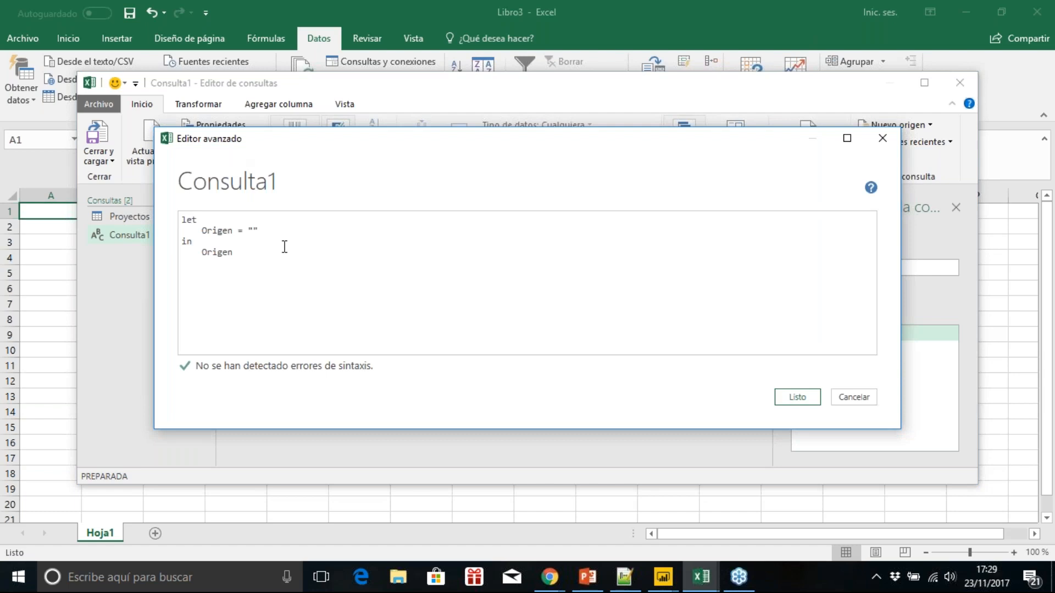
key("ctrl+2")
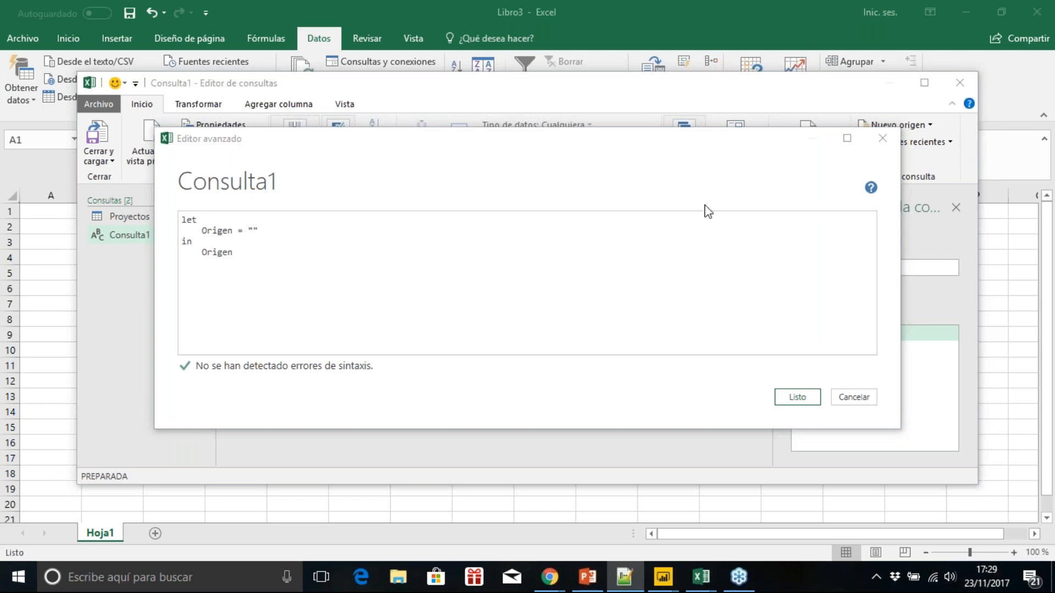
left_click_drag(262, 230, 202, 231)
key("ctrl+v")
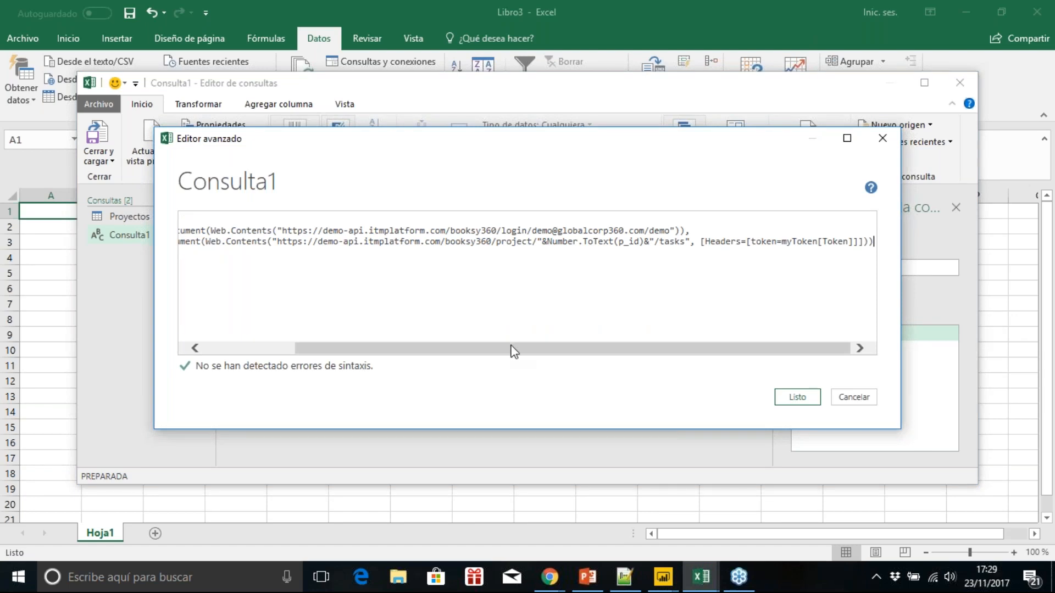
left_click_drag(516, 351, 485, 349)
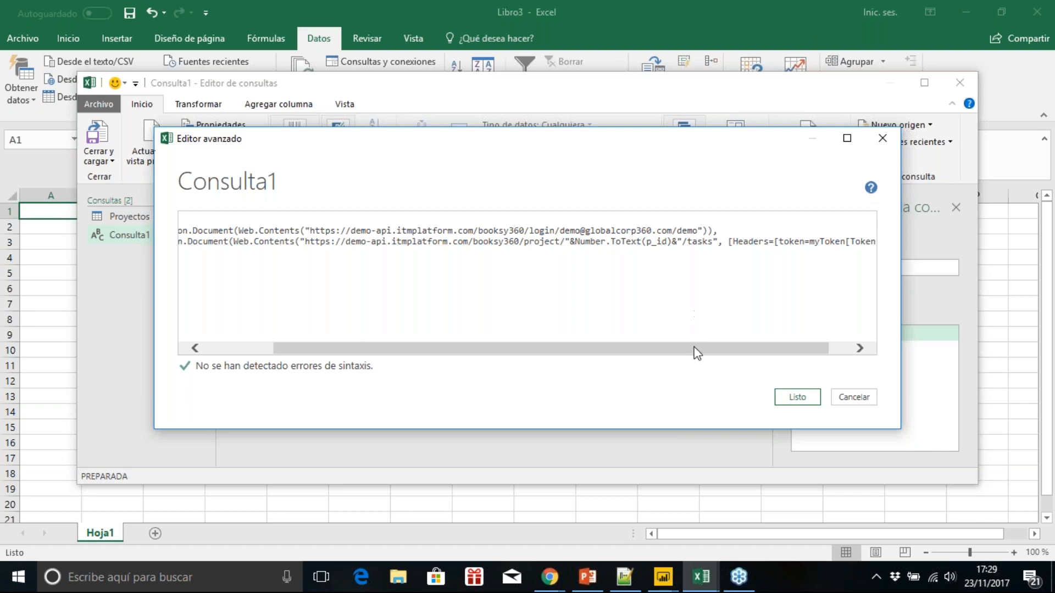
left_click_drag(696, 352, 628, 354)
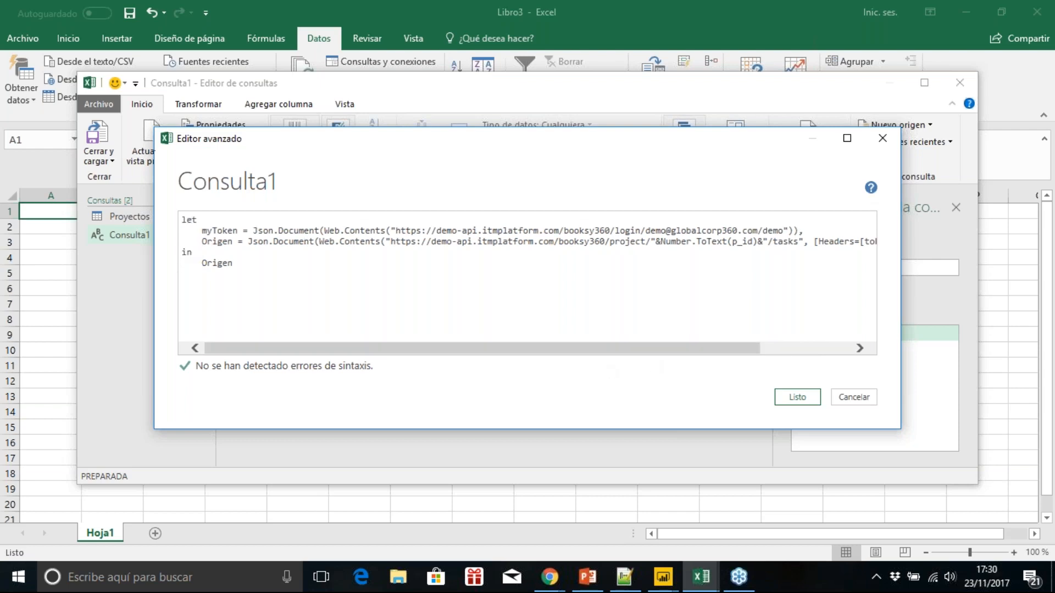
Step: Turn the tasks query into a function by inserting the line "(p_id) =>" above let, and apply the code
left_click(185, 220)
key("Return")
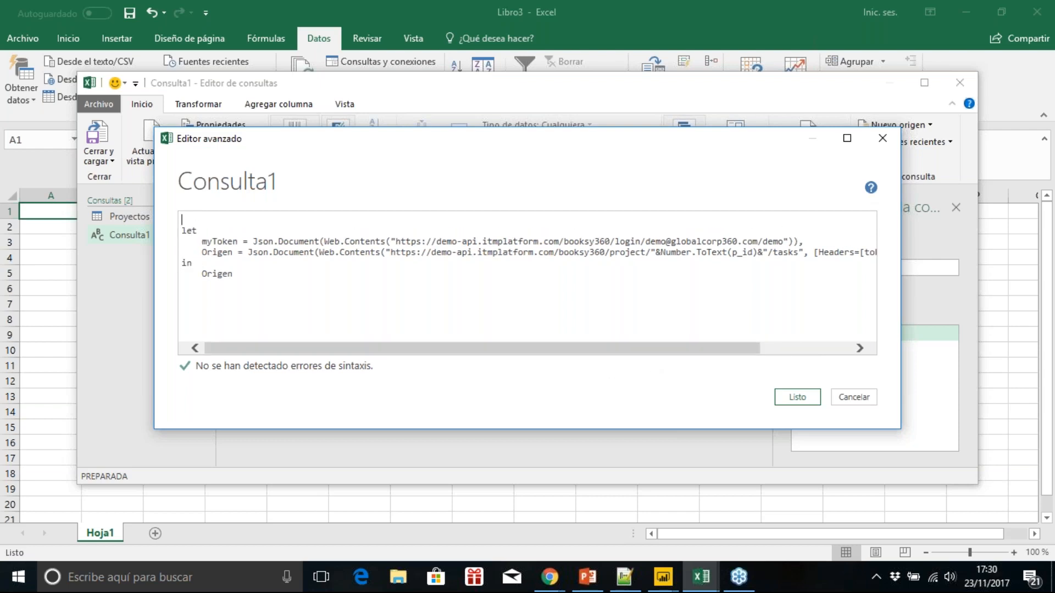
key("alt+Tab")
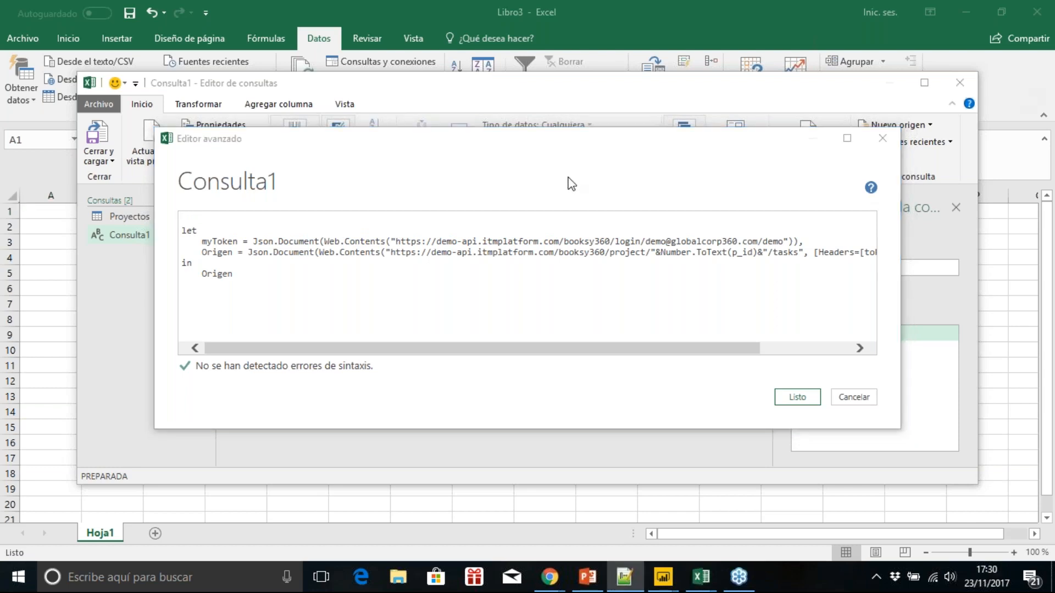
left_click(194, 218)
type("(p_id) =>")
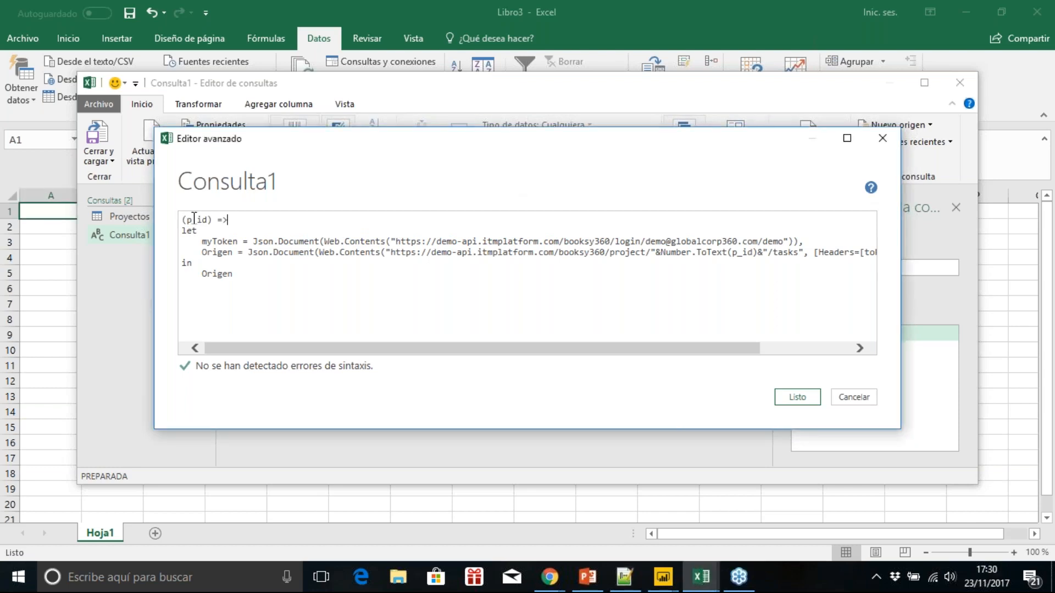
left_click(797, 396)
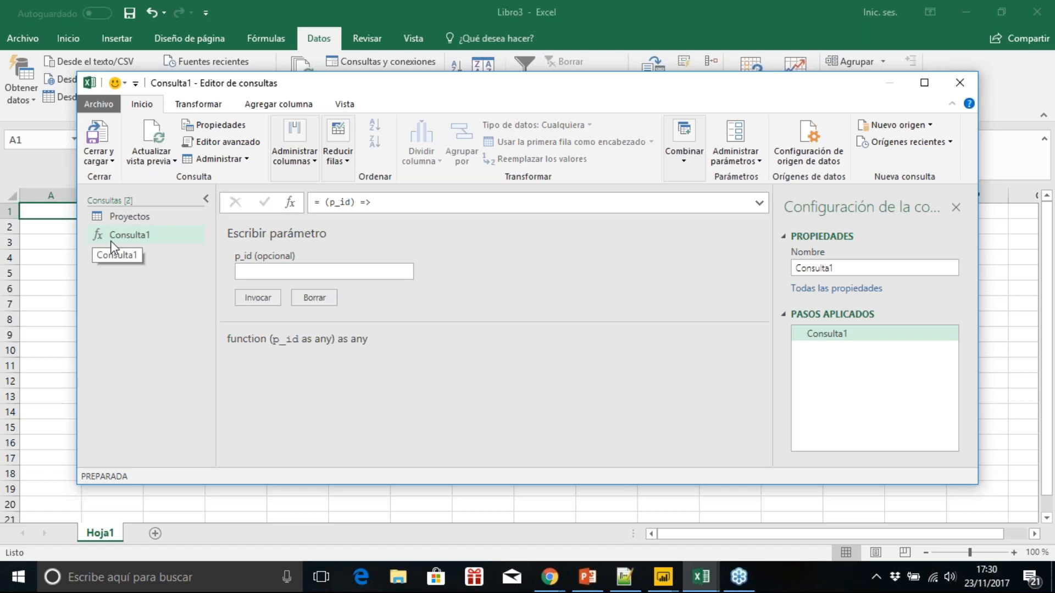
Step: Rename the p_id function query as Tareas
double_click(849, 269)
type("Tareas")
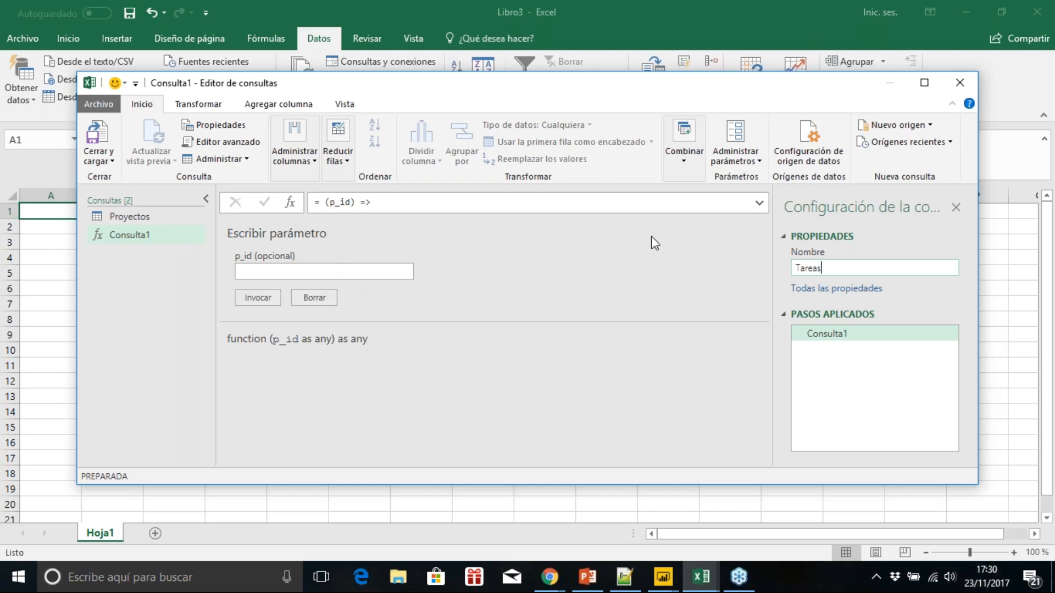
Step: Review the Tareas function's source code through to the end of the token header, leaving it unmodified
left_click(158, 218)
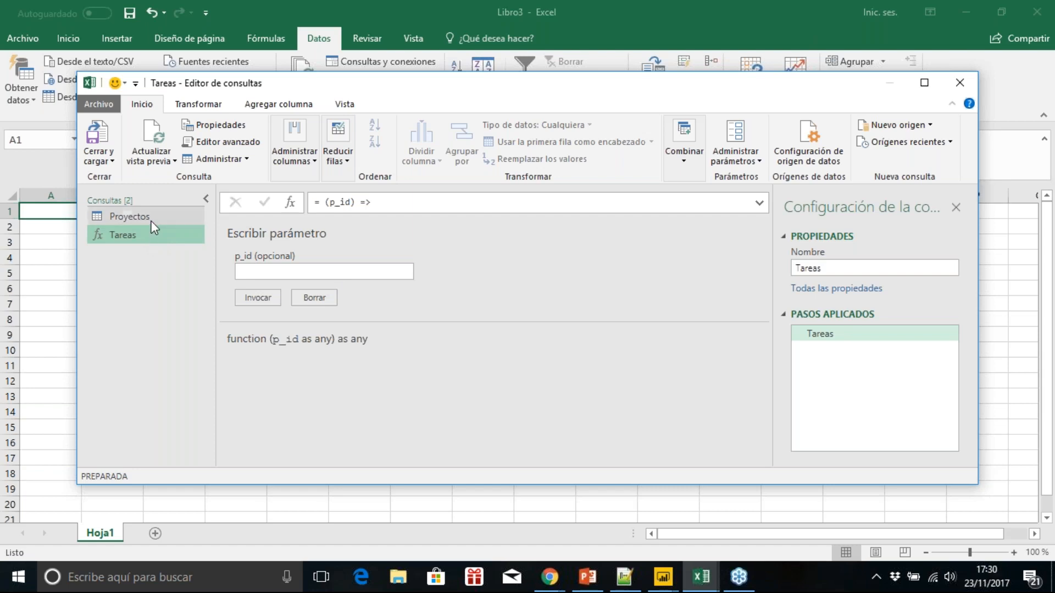
left_click(149, 218)
left_click(146, 234)
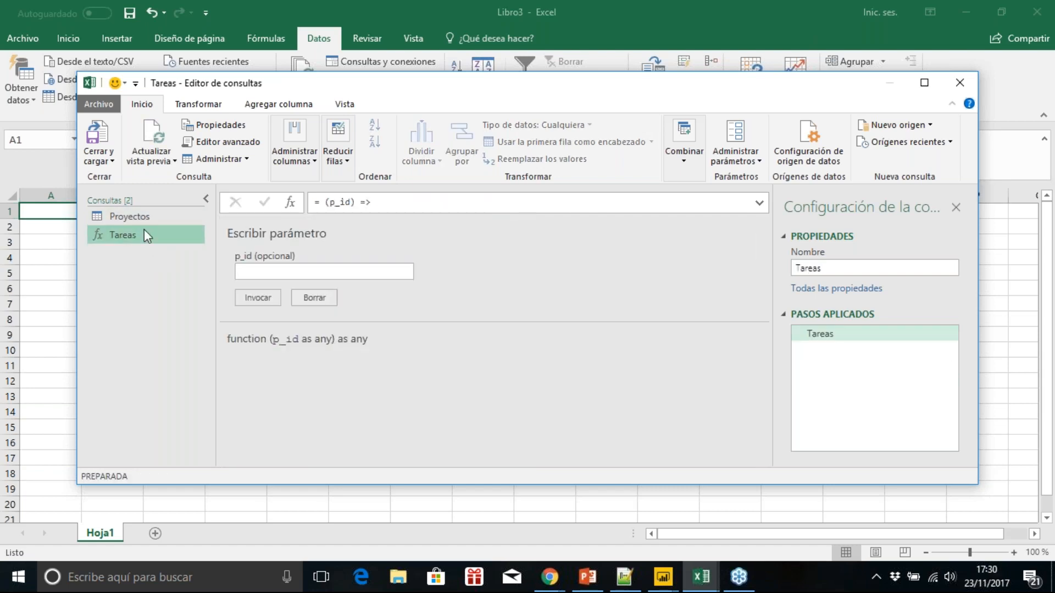
left_click(231, 143)
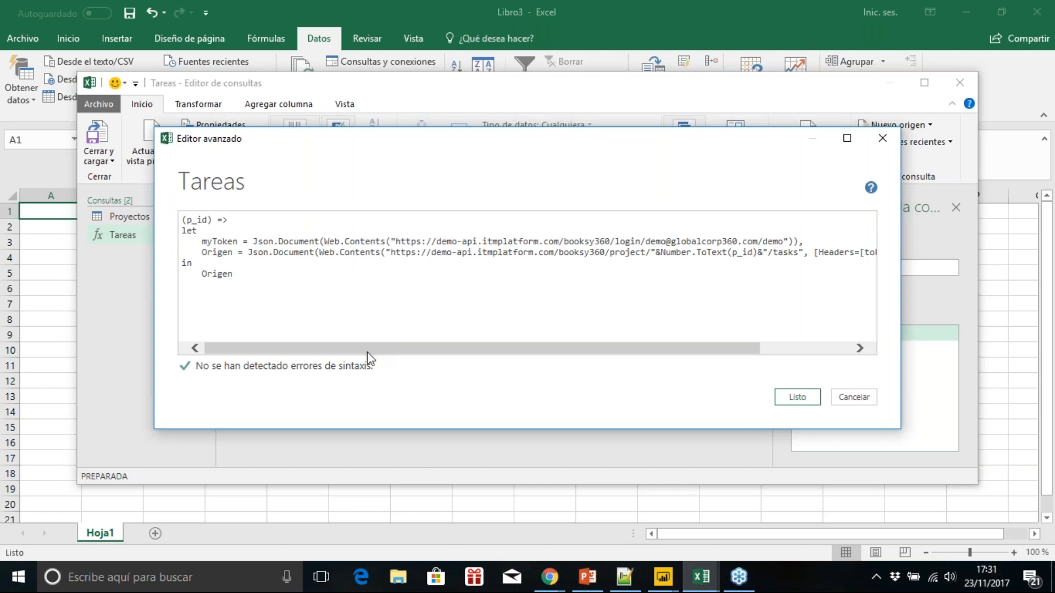
left_click_drag(367, 352, 411, 353)
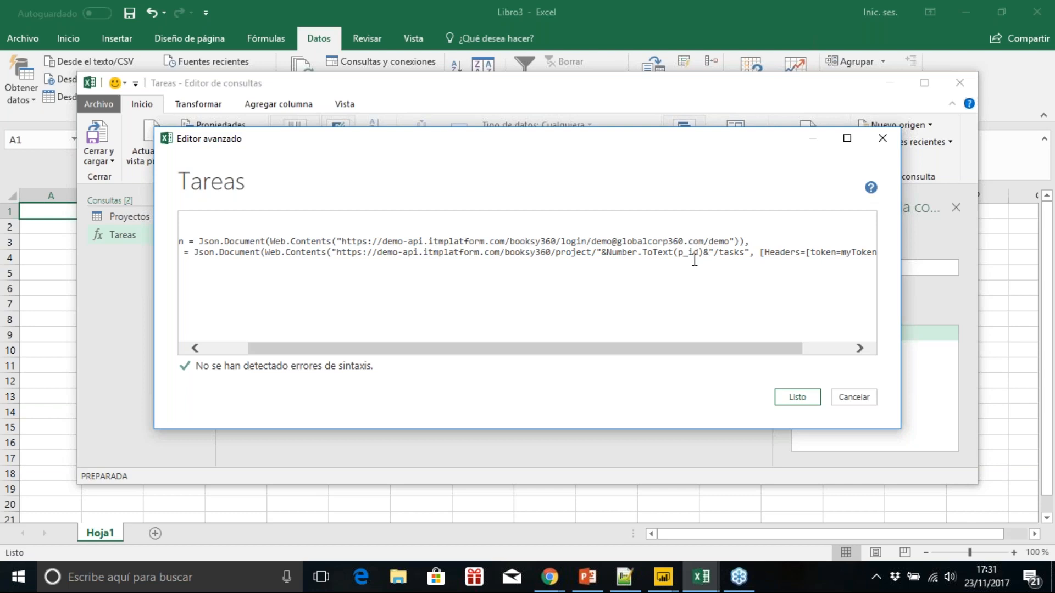
left_click_drag(680, 355, 612, 370)
left_click_drag(412, 352, 500, 354)
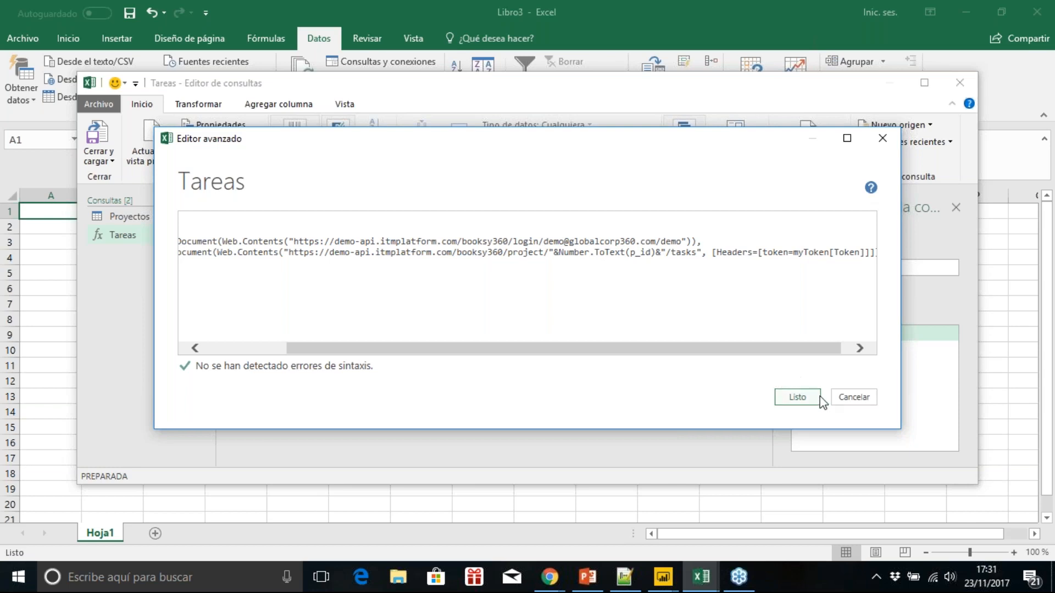
left_click(843, 399)
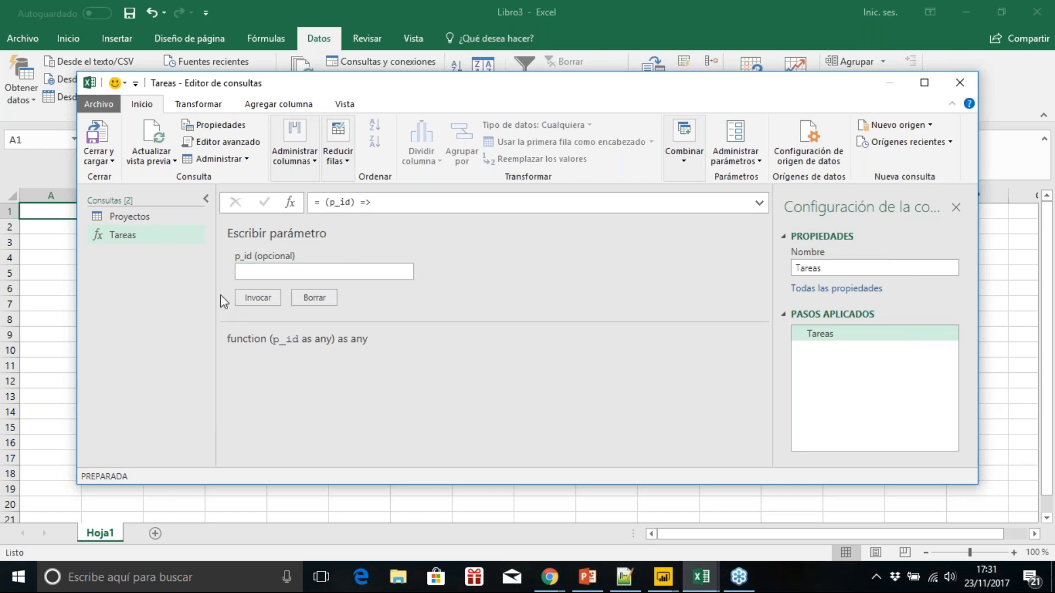
Step: Add a Progreso Tareas column to the Proyectos query by invoking the custom function Tareas with ProjectId as p_id
left_click(153, 221)
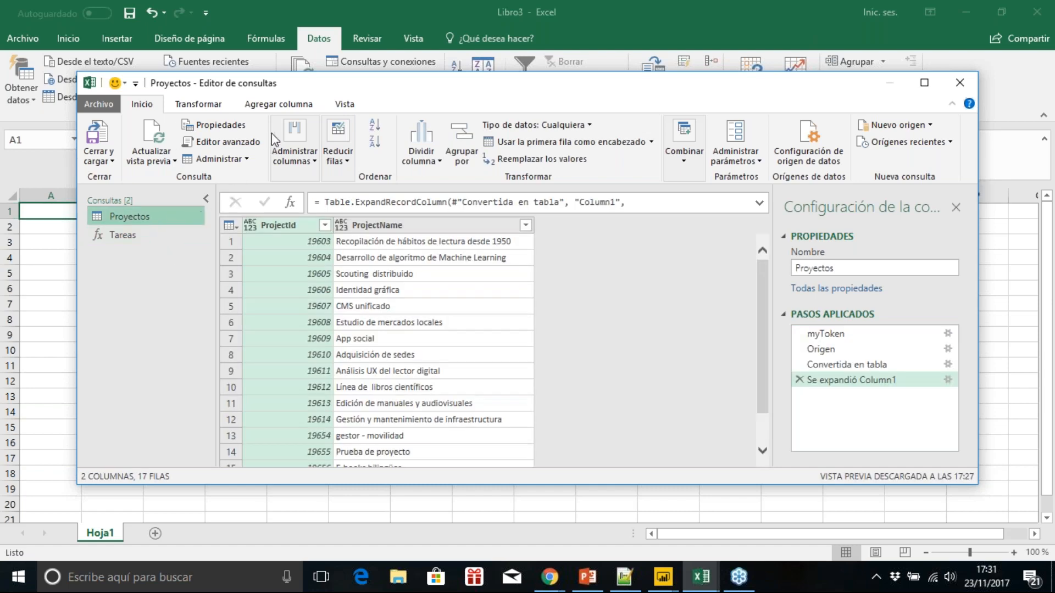
left_click(278, 104)
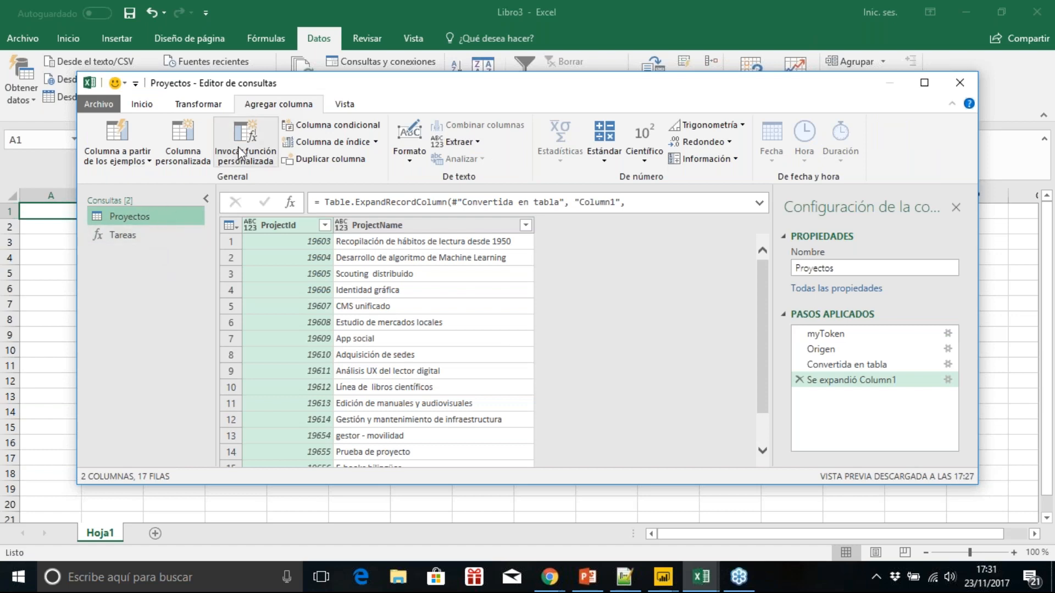
left_click(255, 140)
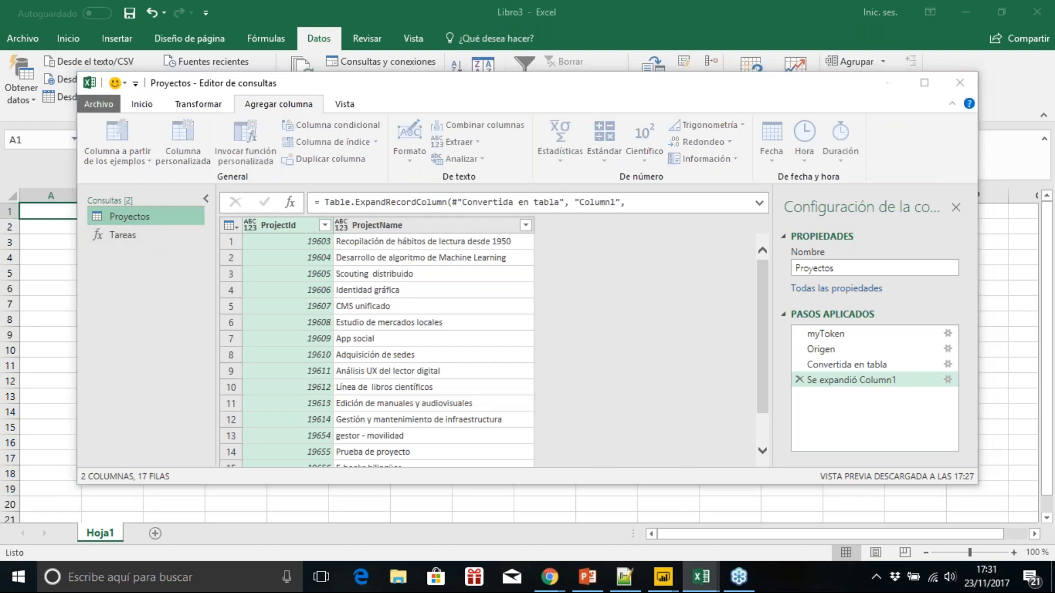
double_click(373, 261)
type("Progreso Tareas")
left_click(449, 299)
left_click(413, 316)
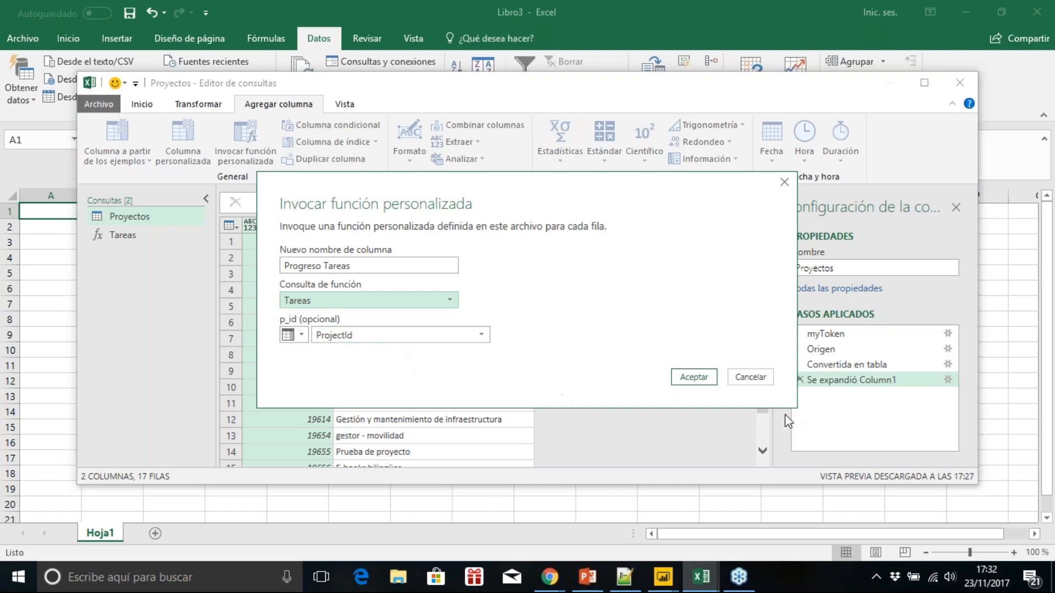
left_click(691, 376)
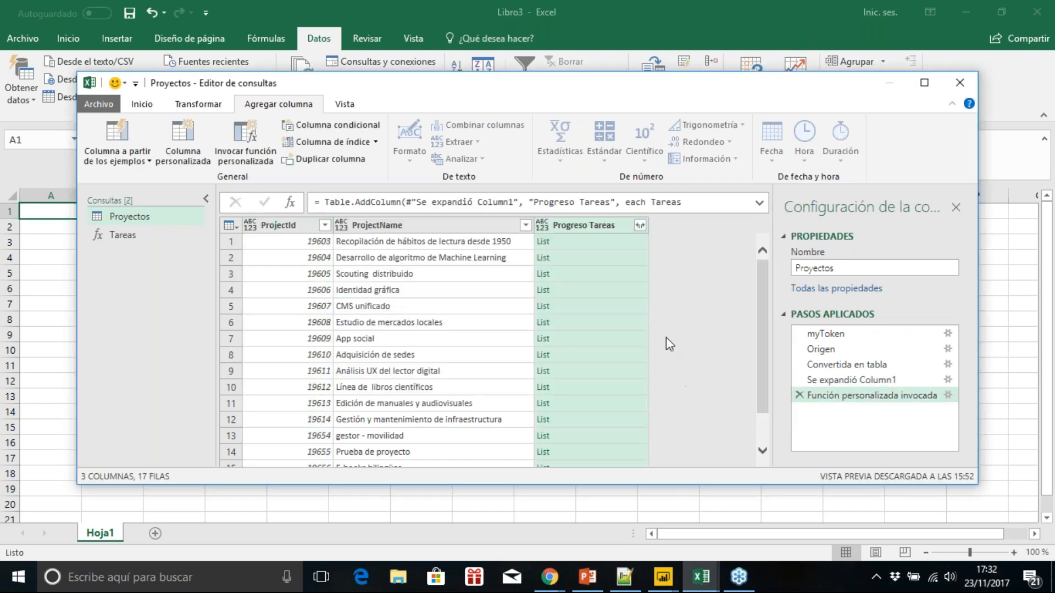
Step: Expand the Progreso Tareas lists into new rows and extract only the TaskName, Completed and Expected fields from their records
left_click(639, 226)
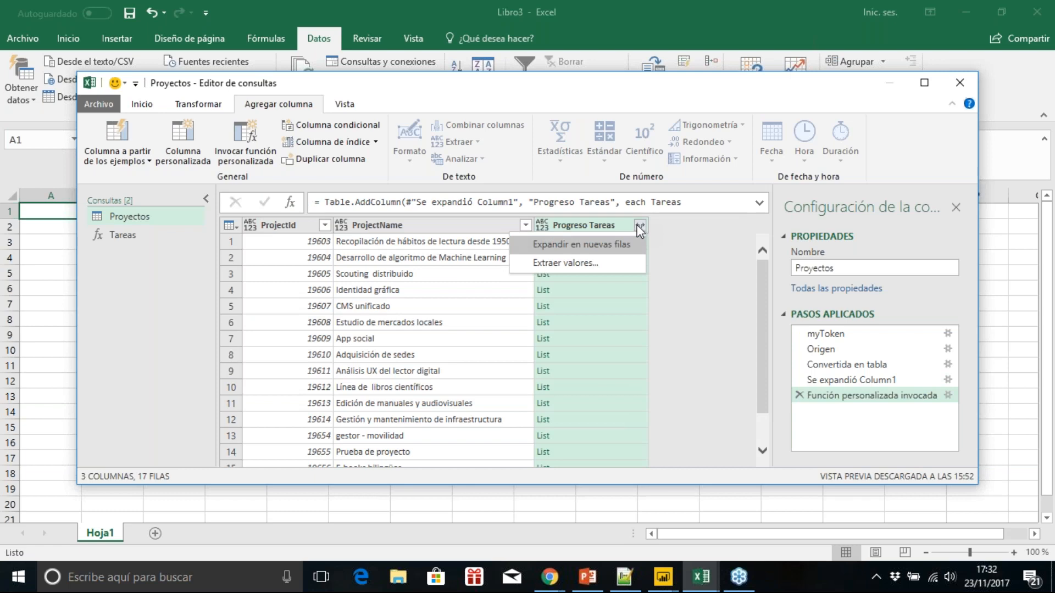
left_click(581, 245)
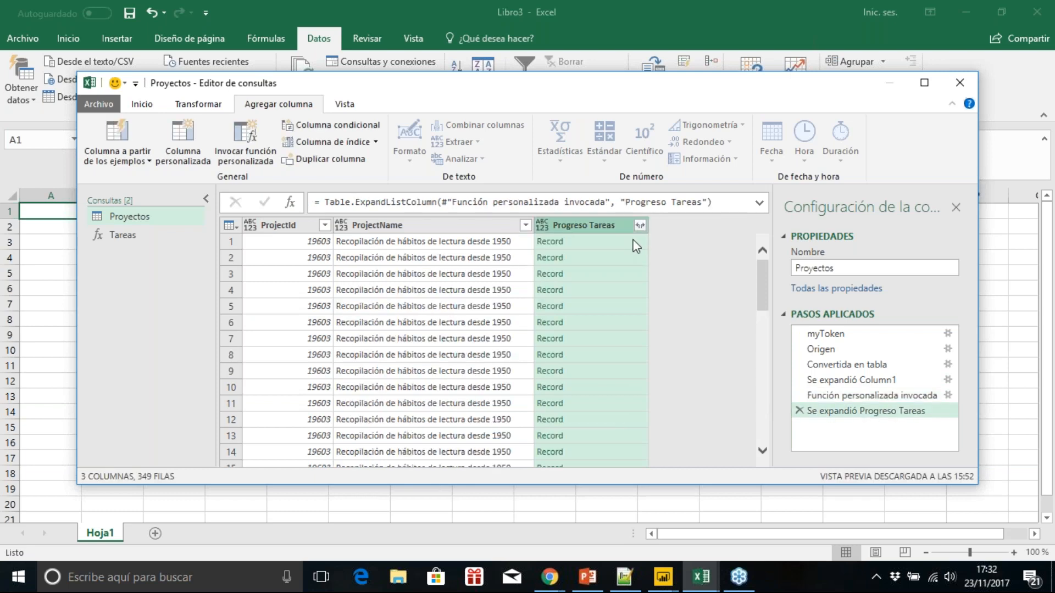
left_click(640, 225)
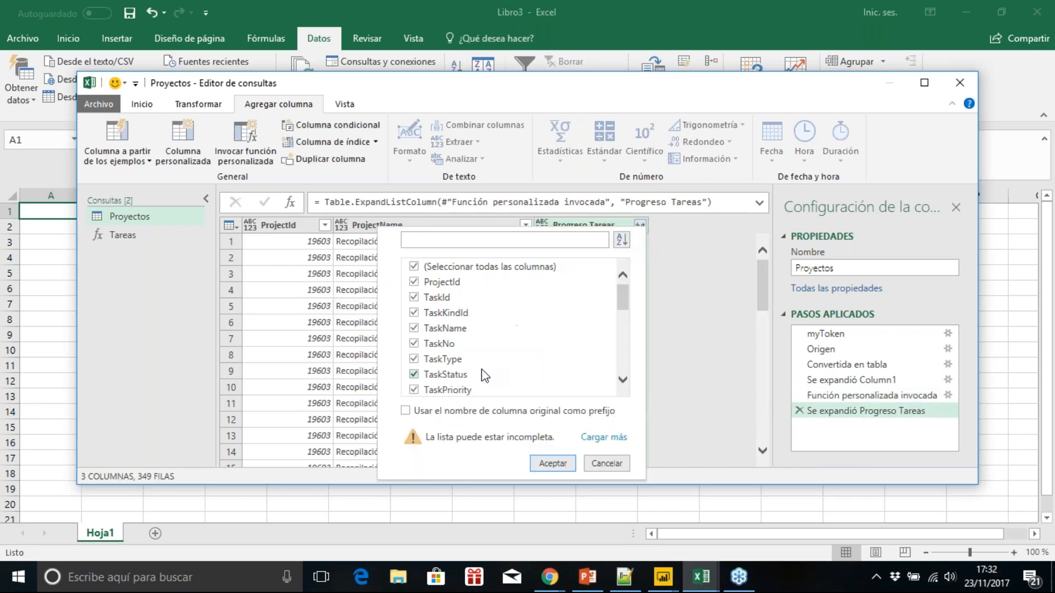
left_click(470, 267)
left_click(427, 328)
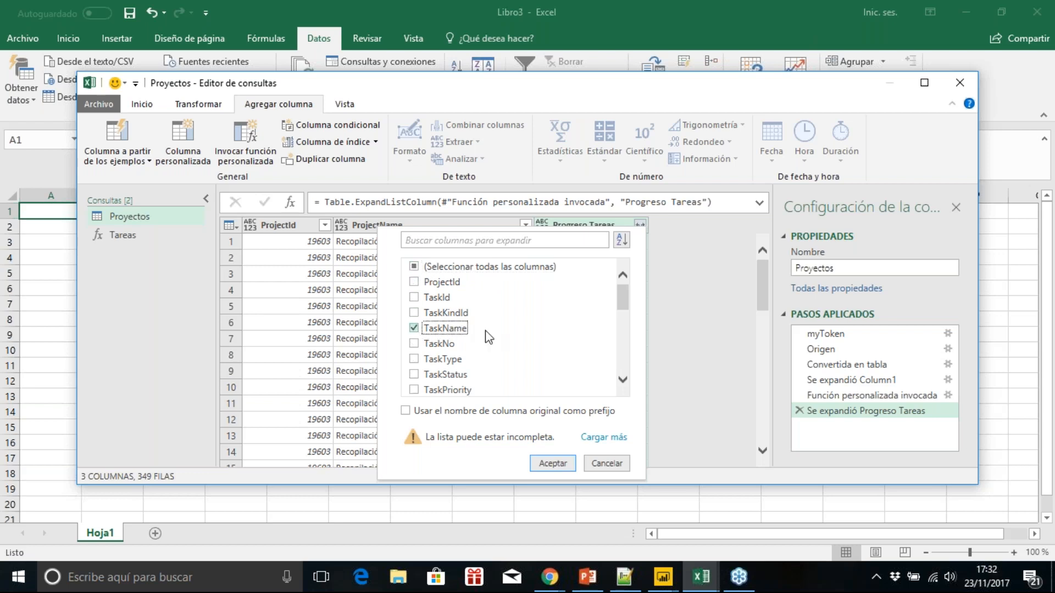
left_click_drag(622, 294, 630, 345)
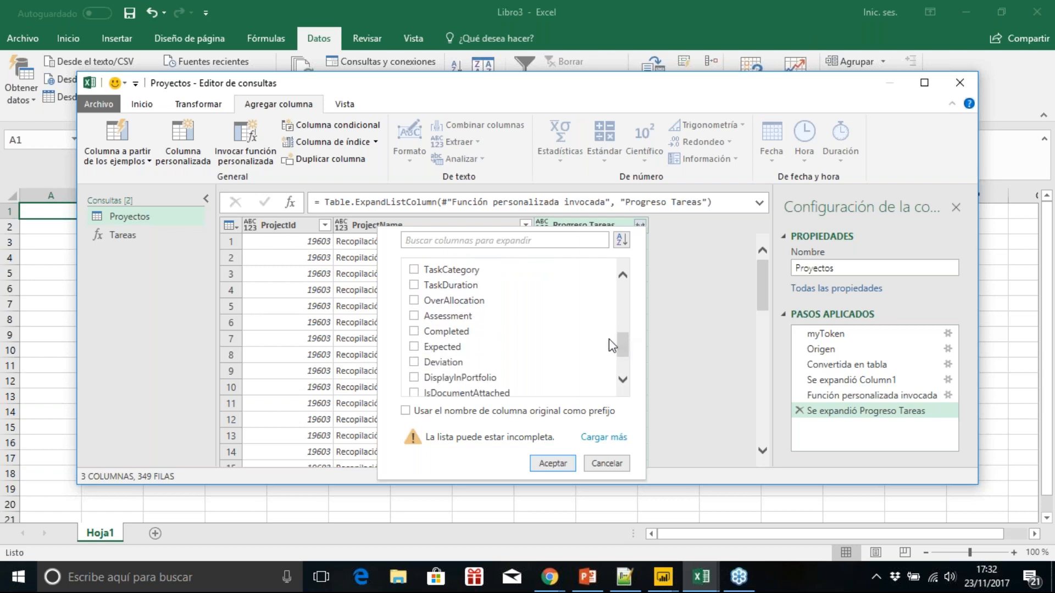
left_click(436, 334)
left_click(415, 348)
left_click(543, 464)
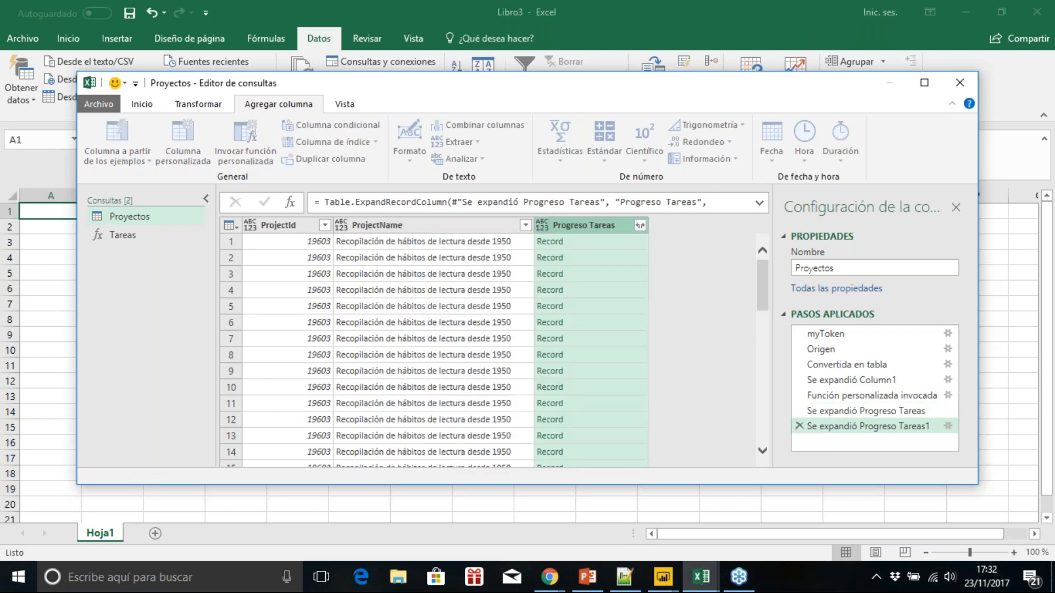
left_click_drag(542, 460, 668, 464)
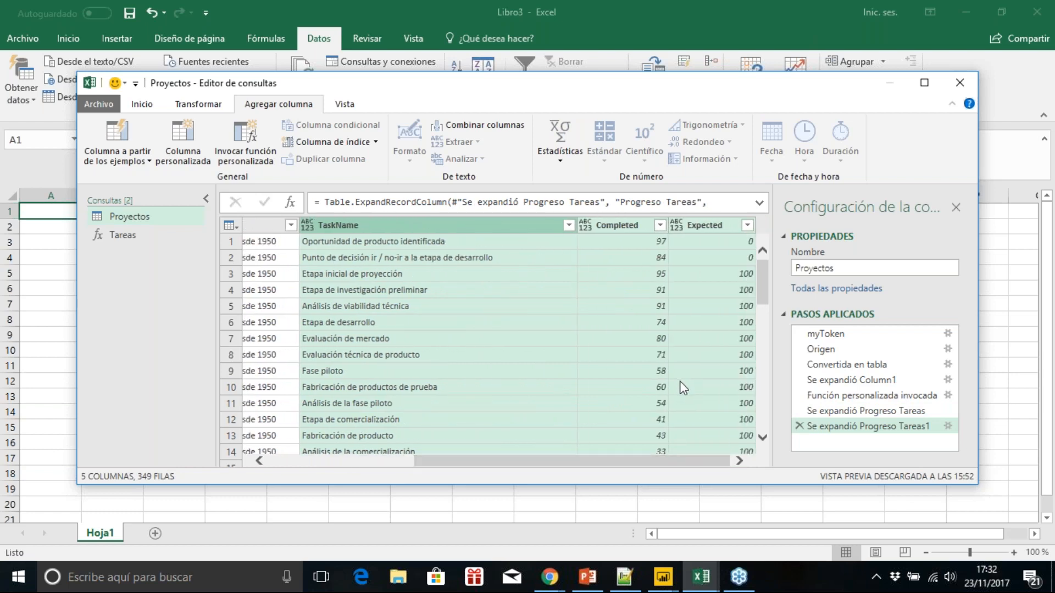
Step: Add a custom column named Diferencia Progreso with the formula [Expected]-[Completed]
left_click(190, 140)
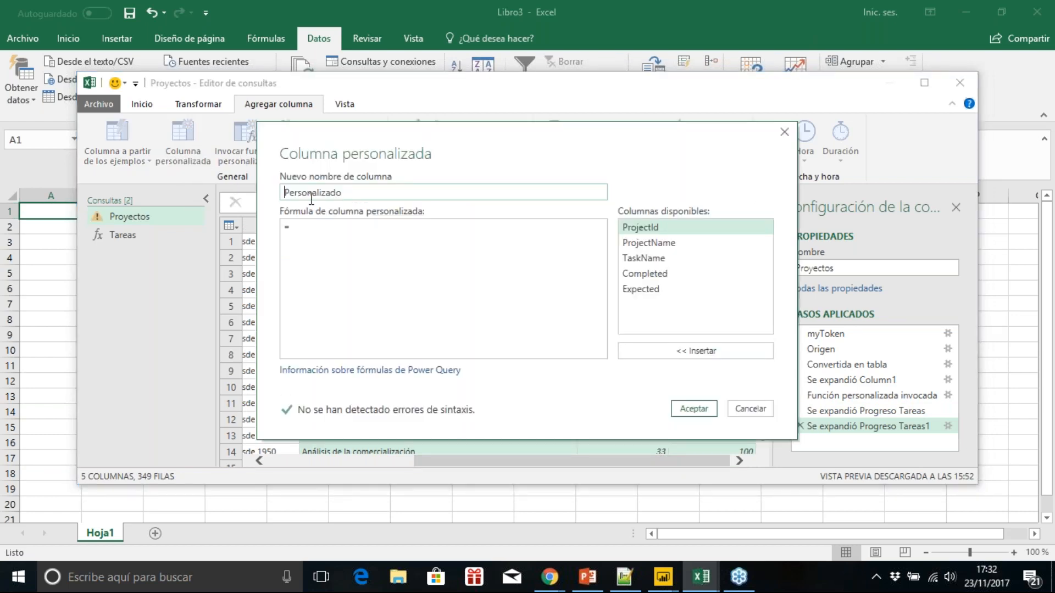
double_click(353, 193)
type("Diferencia Progreso")
left_click(341, 228)
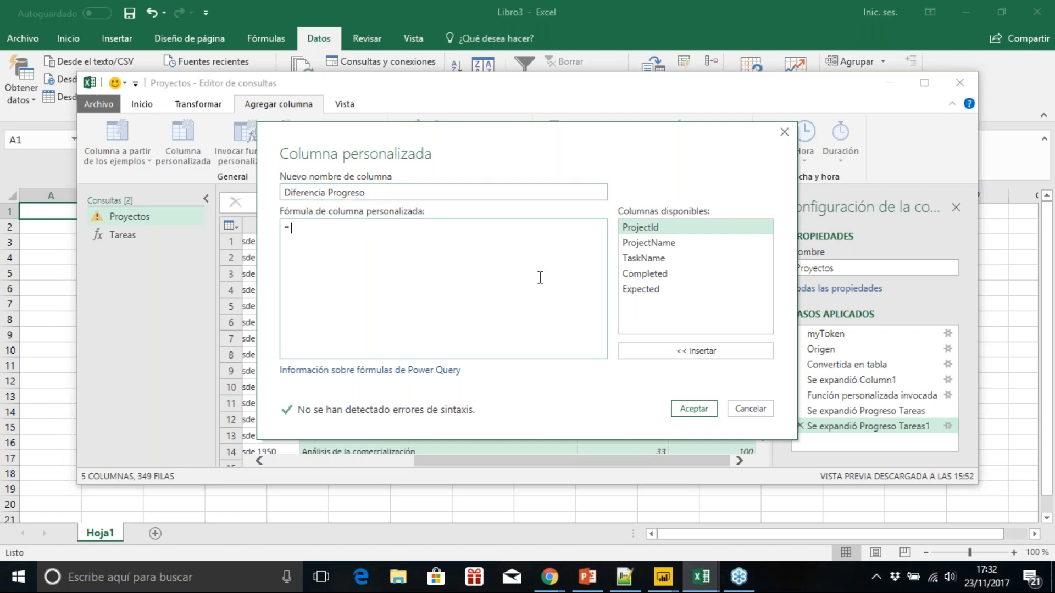
double_click(667, 293)
type("-")
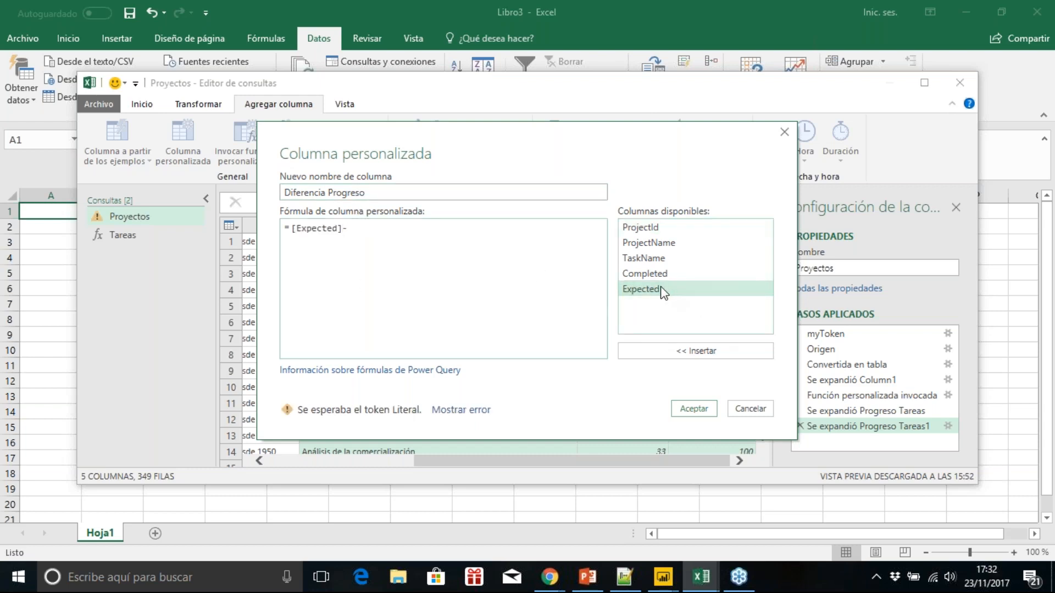
double_click(664, 276)
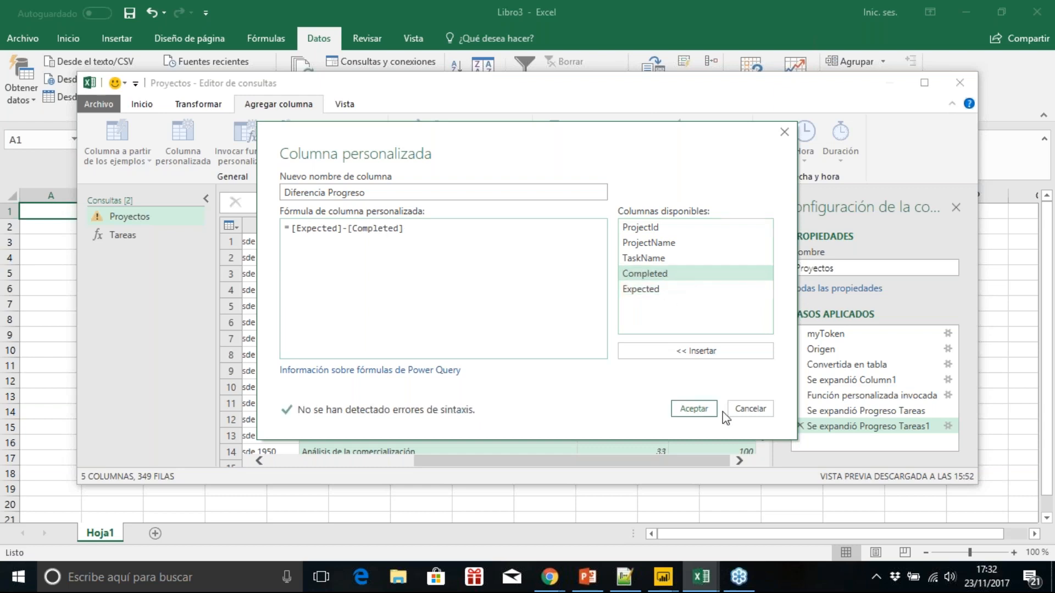
left_click(694, 412)
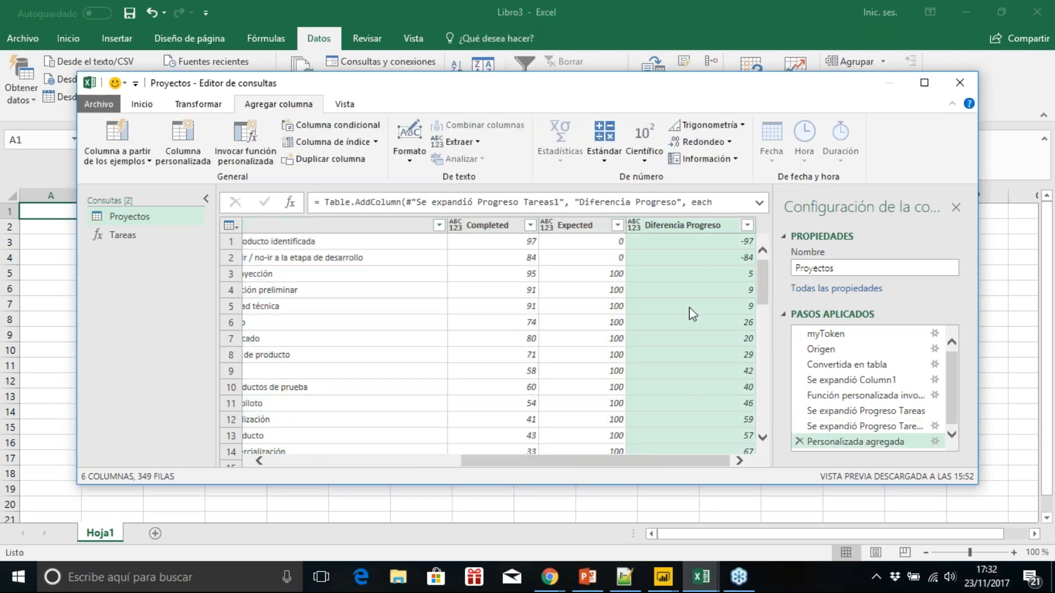
Step: Close the query editor, load Proyectos into a worksheet and review the table across to the Diferencia Progreso column
left_click_drag(555, 464, 333, 470)
left_click(141, 104)
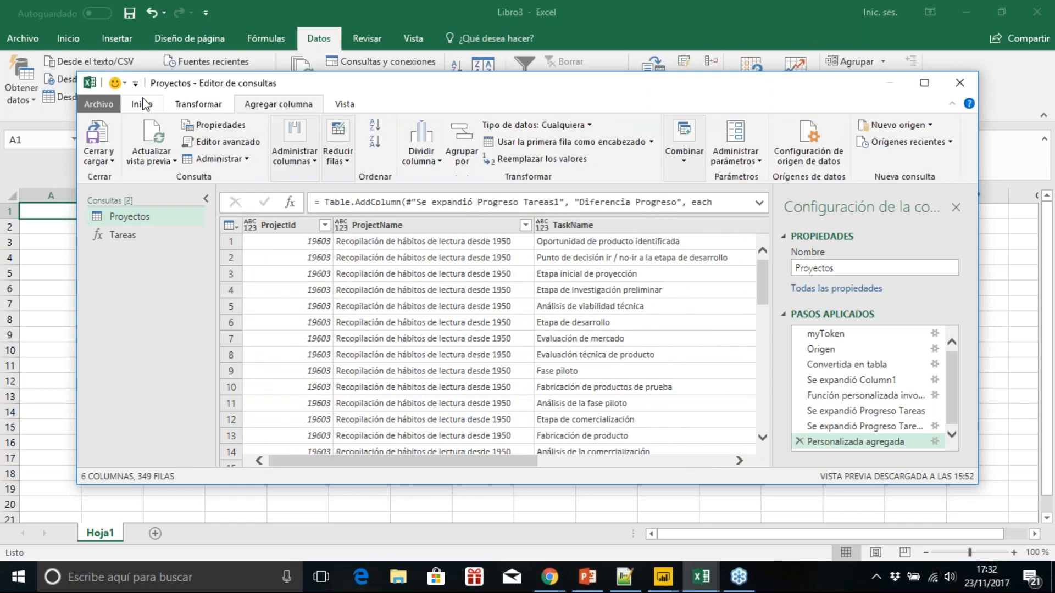
left_click(108, 132)
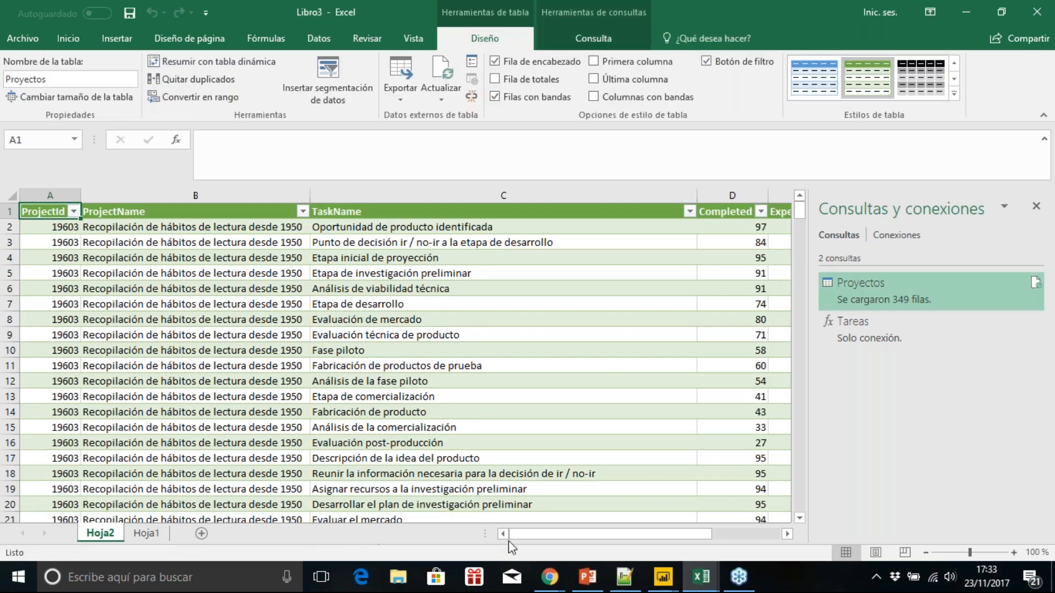
left_click(176, 383)
key("Right")
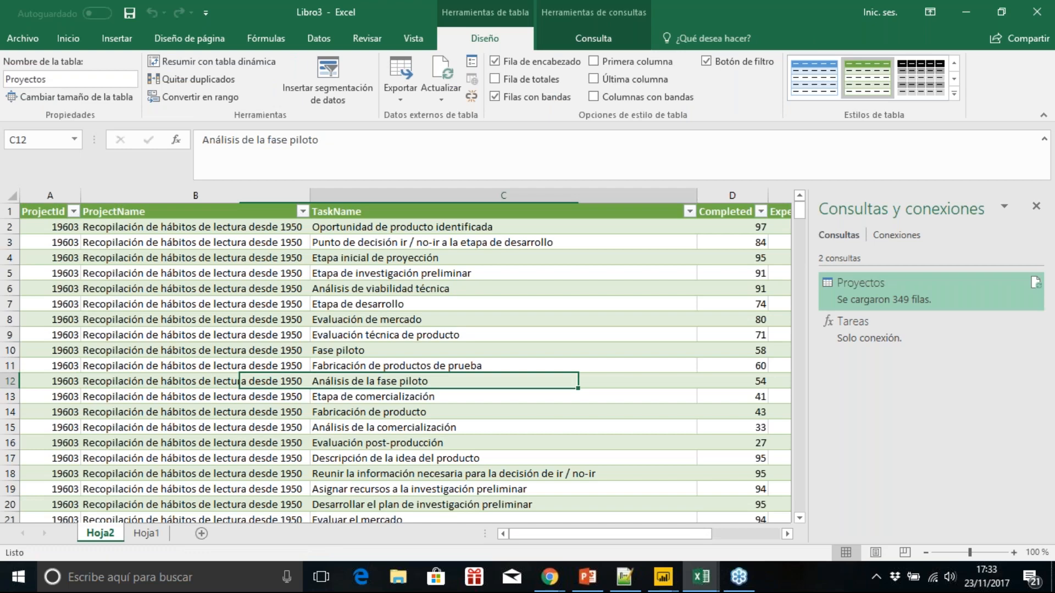
key("Right")
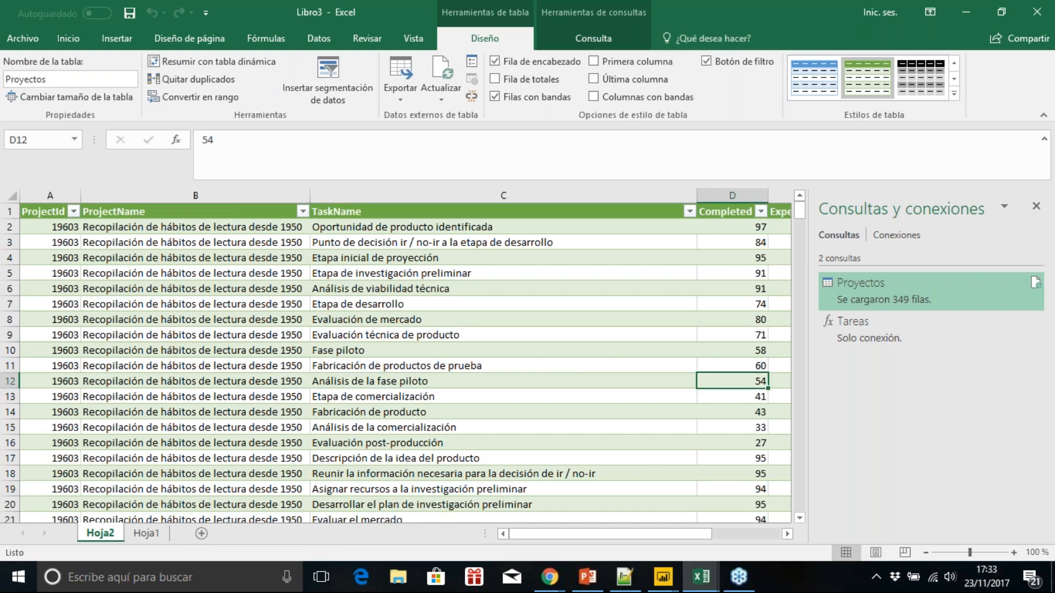
key("Right")
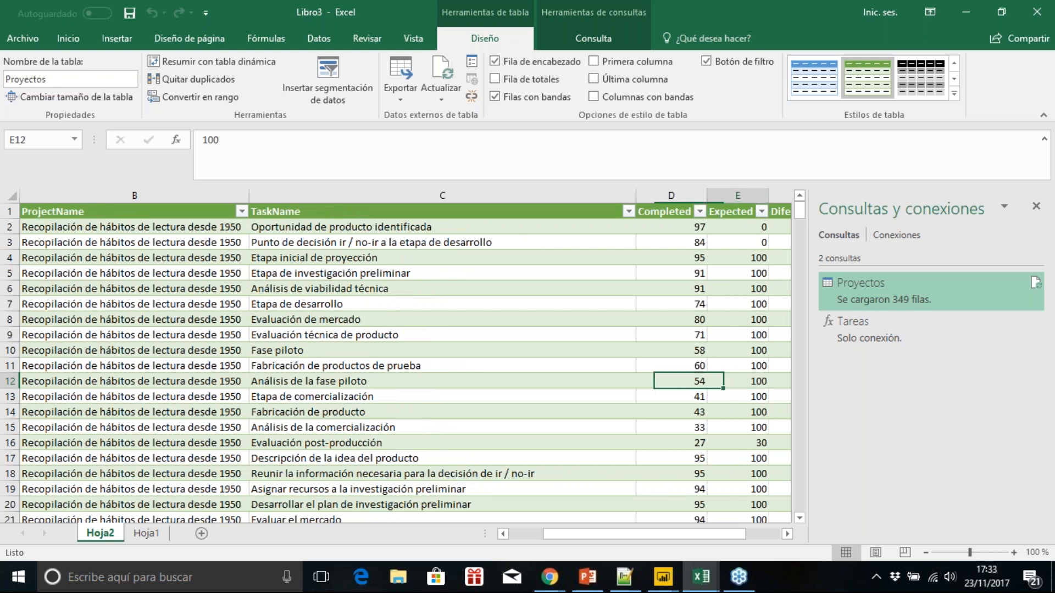
key("Right")
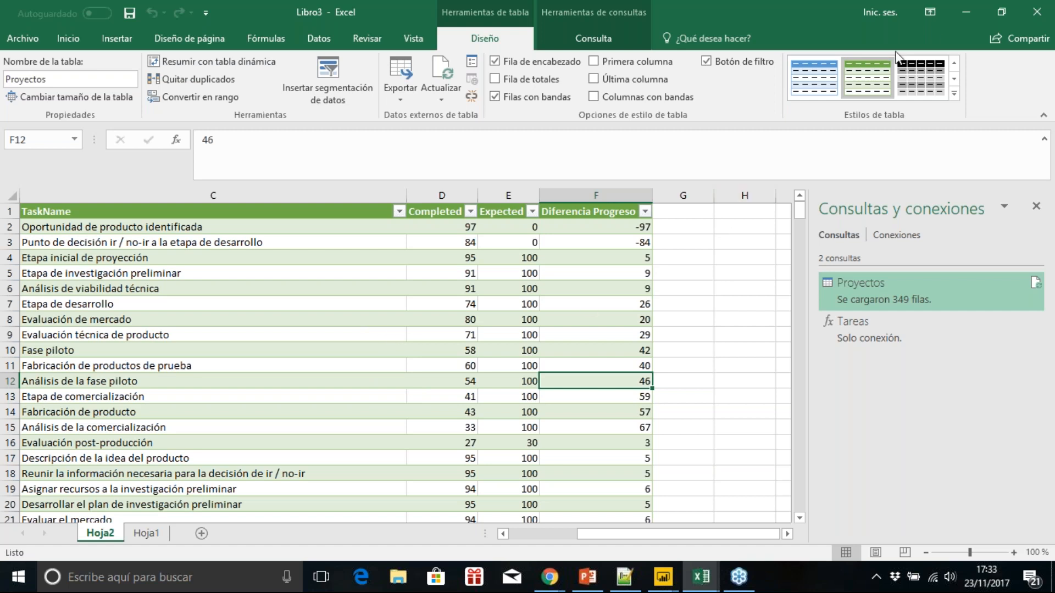
Step: Switch to the Ejemplo2 report in Power BI Desktop and examine its data source options, effort table and line chart by project
mouse_move(663, 583)
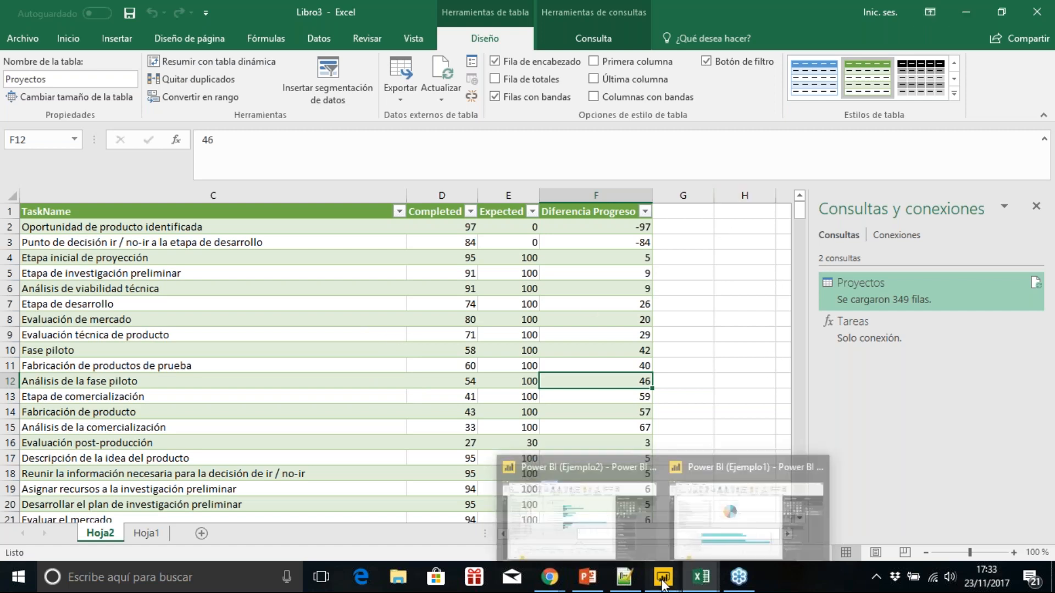
left_click(614, 509)
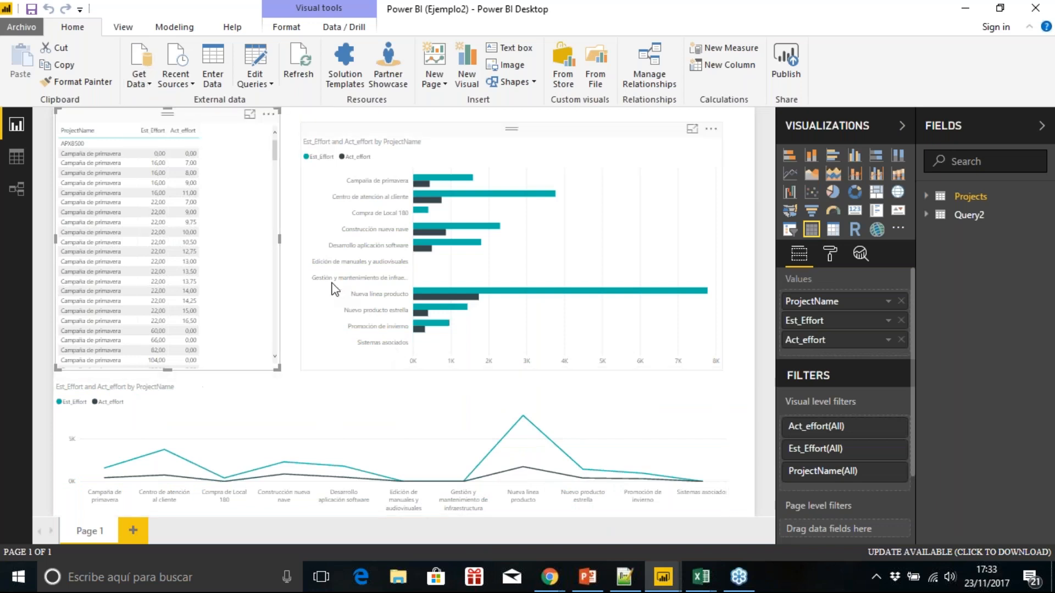
left_click(145, 85)
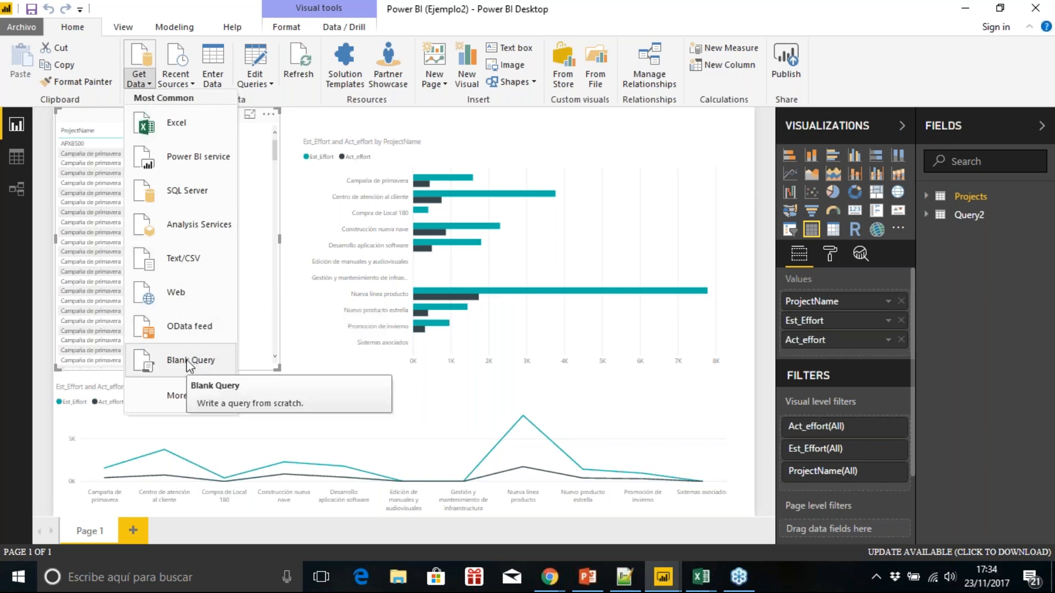
left_click(377, 407)
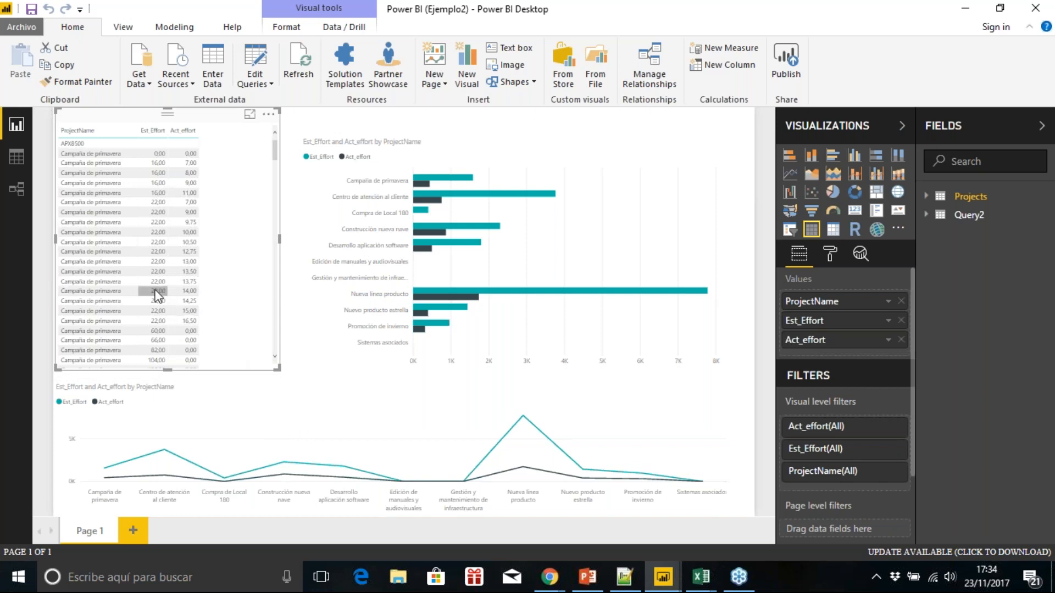
left_click(91, 282)
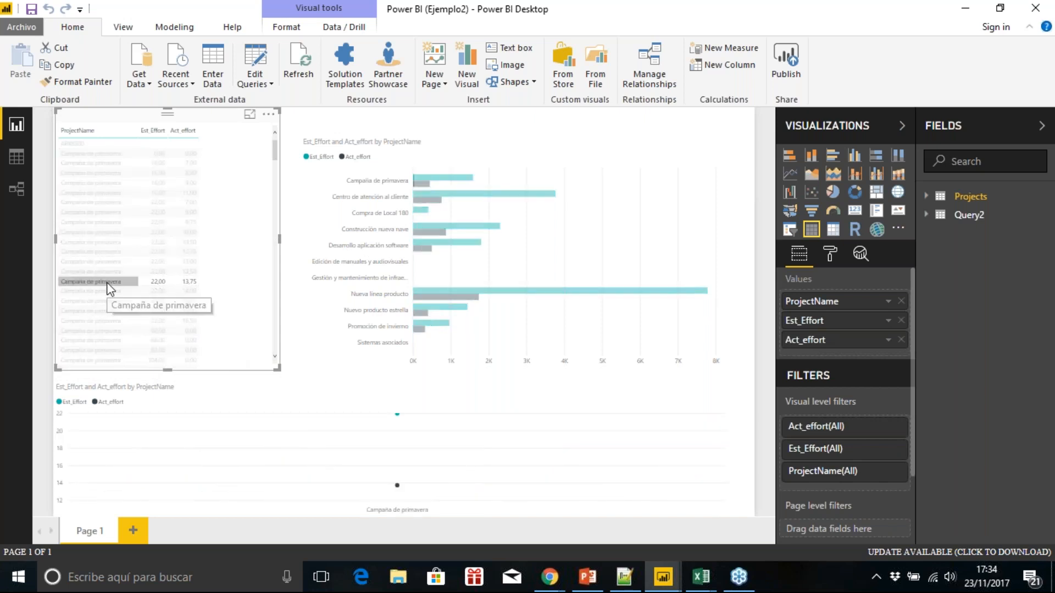
left_click(101, 242)
left_click(101, 245)
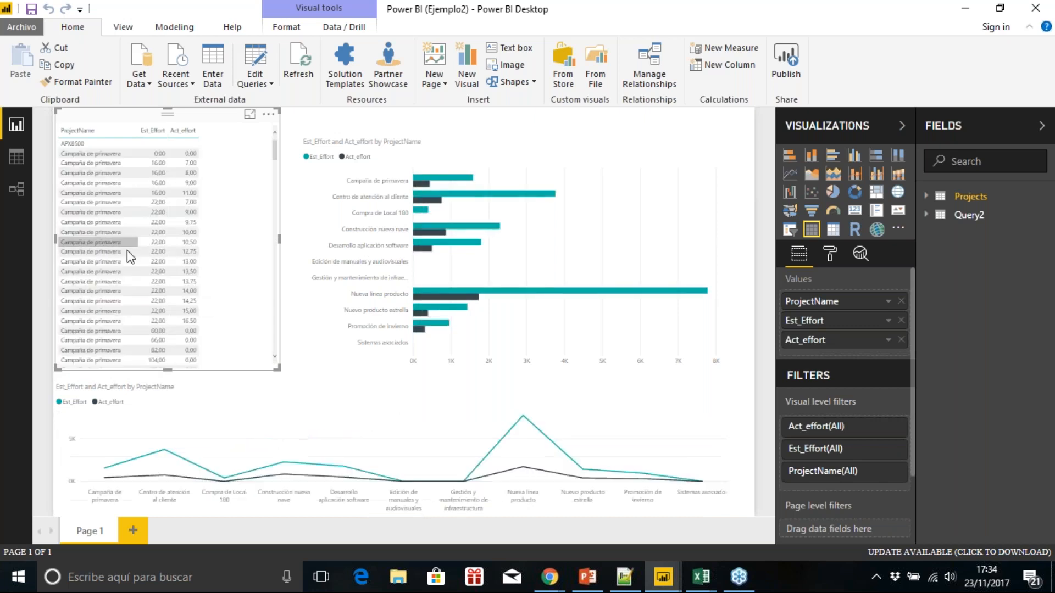
left_click_drag(274, 160, 274, 208)
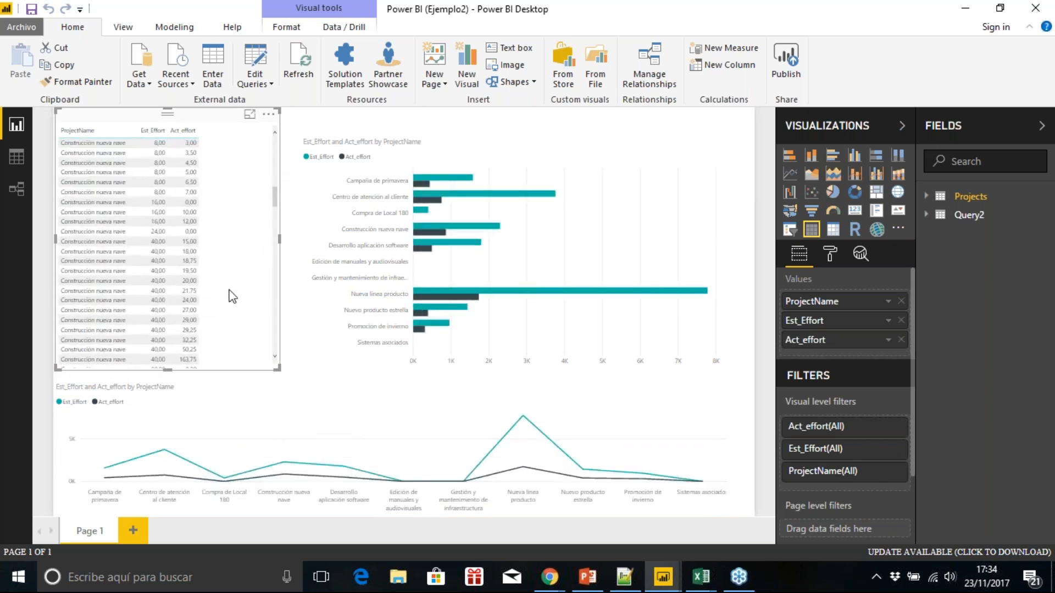
left_click(524, 417)
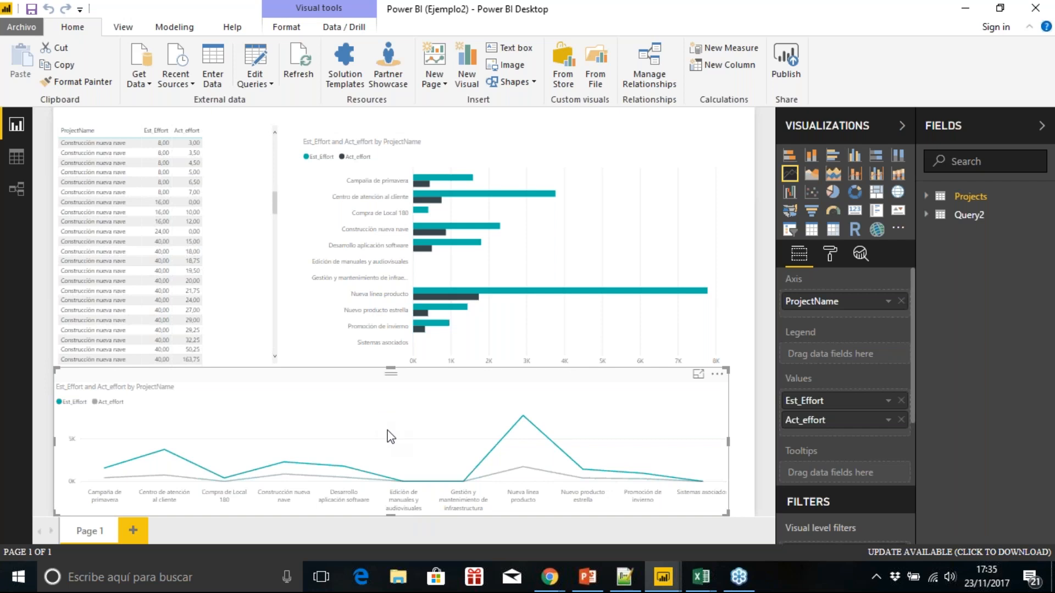
Step: Switch to the PowerPoint presentation, start its slide show and swap the presenter view with the full-screen slide
left_click(587, 577)
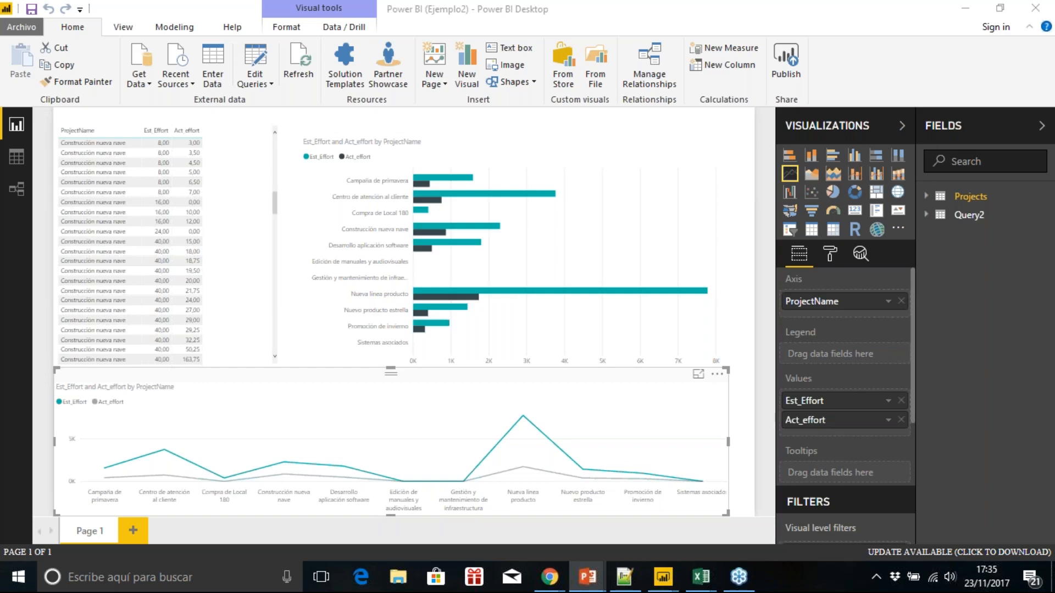
key("F5")
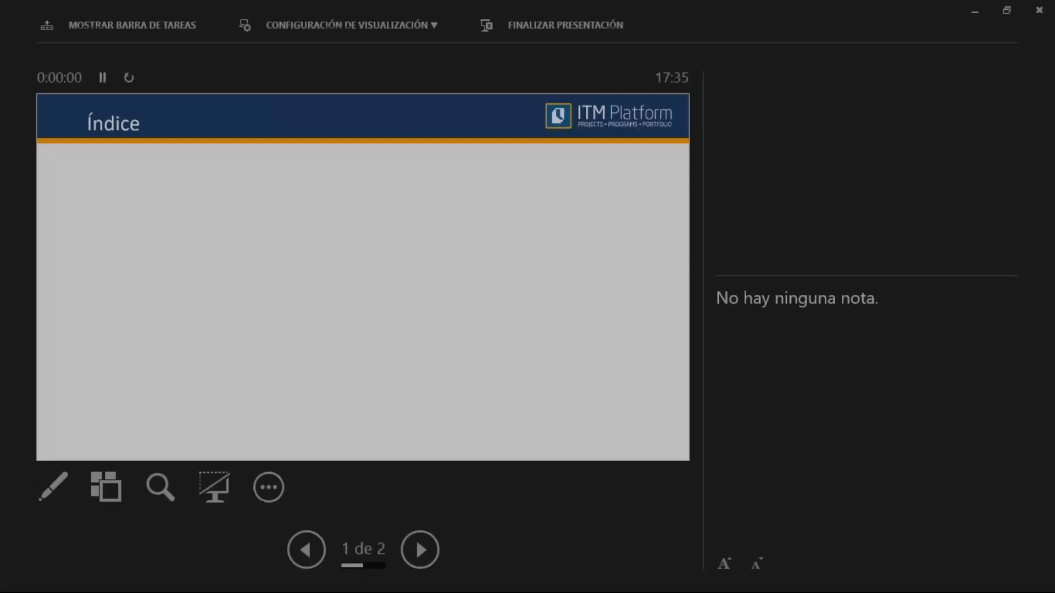
left_click(384, 33)
left_click(375, 57)
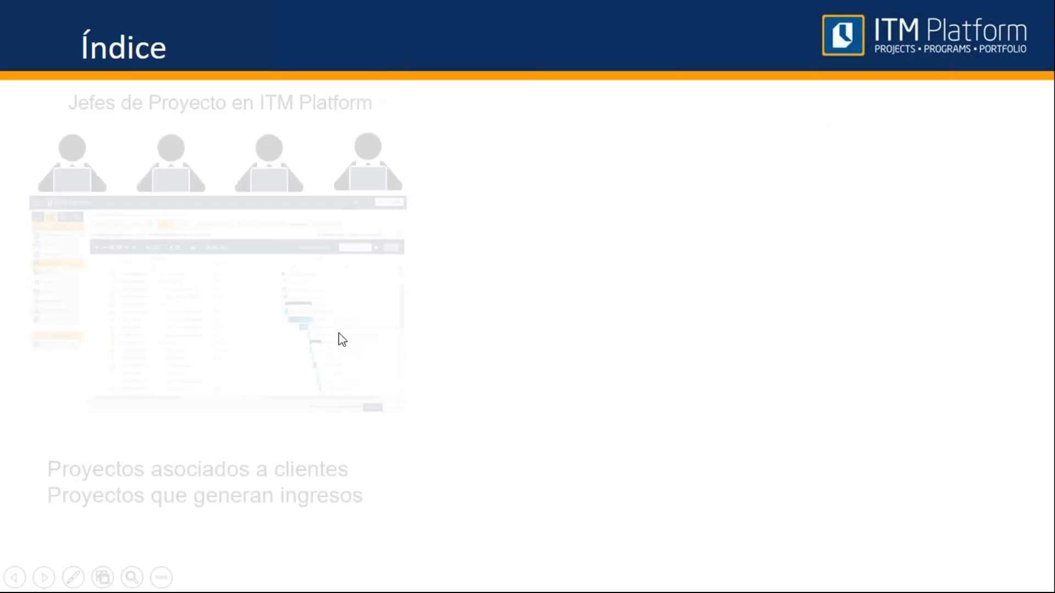